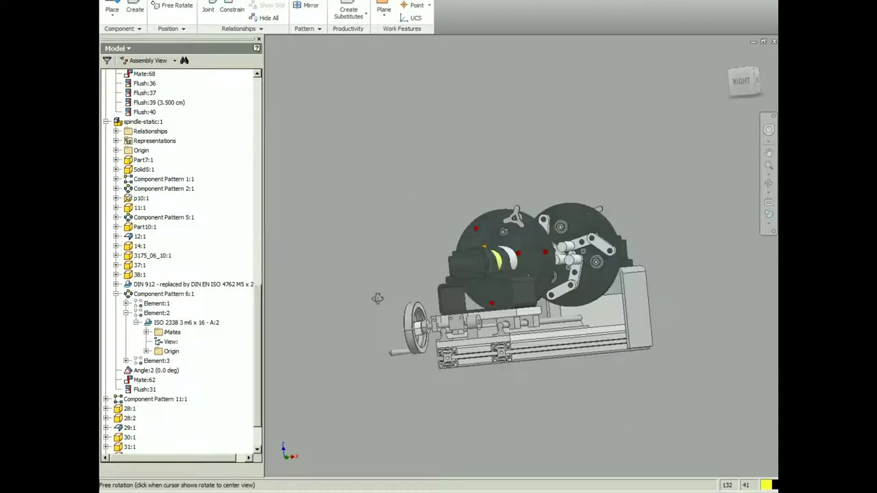
Rotate the yellow outer ring back and forth to swing the three green arms away from and towards the center
{"action": "middle_click_drag", "start_coordinate": [377, 299], "coordinate": [568, 244], "text": "shift"}
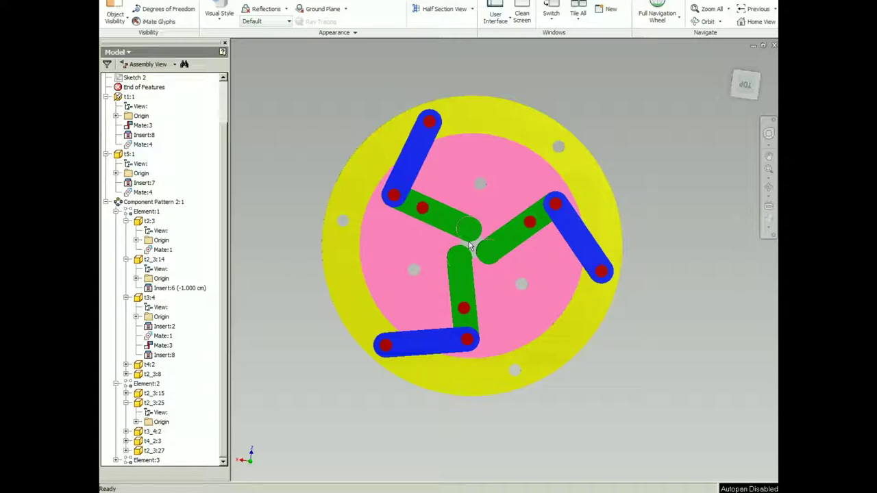
{"action": "left_click_drag", "start_coordinate": [520, 235], "coordinate": [504, 226]}
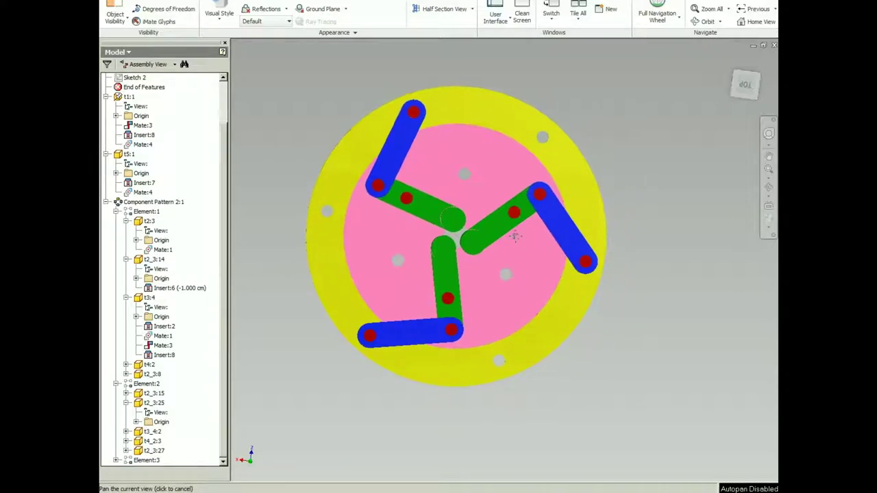
{"action": "left_click", "coordinate": [745, 88]}
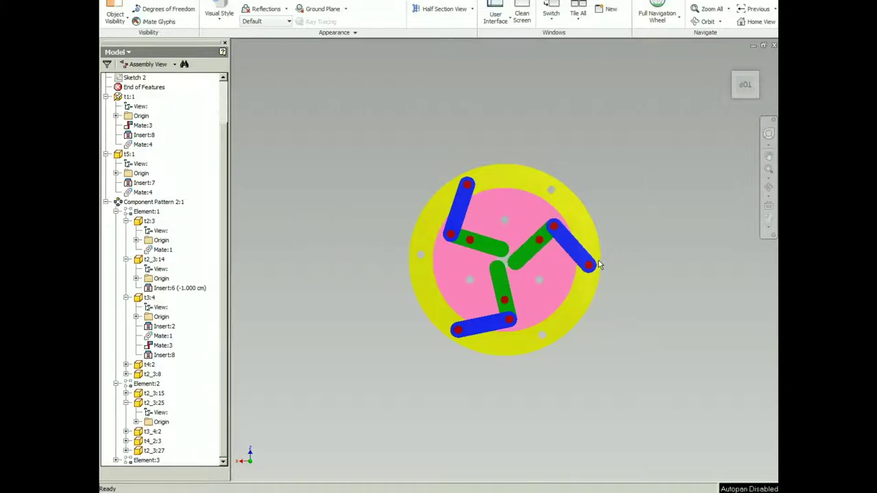
{"action": "scroll", "coordinate": [604, 263], "scroll_direction": "up", "scroll_amount": 3}
{"action": "middle_click_drag", "start_coordinate": [580, 245], "coordinate": [643, 238]}
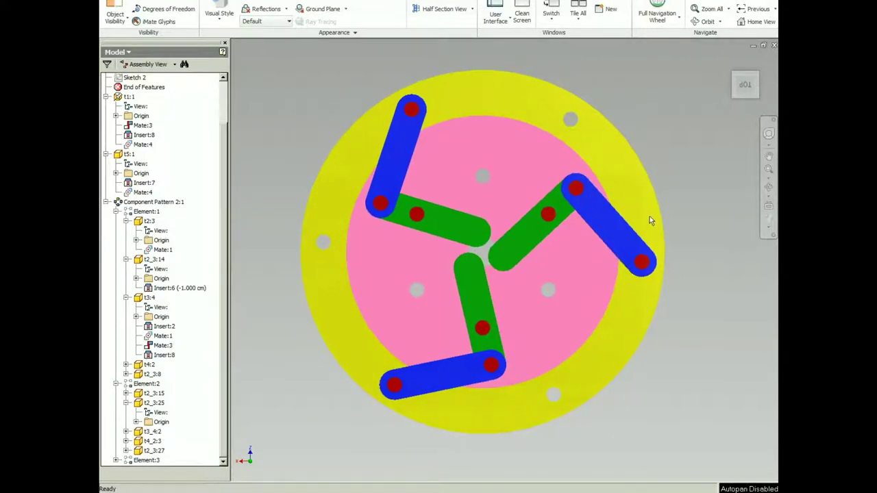
{"action": "left_click_drag", "start_coordinate": [648, 211], "coordinate": [581, 208]}
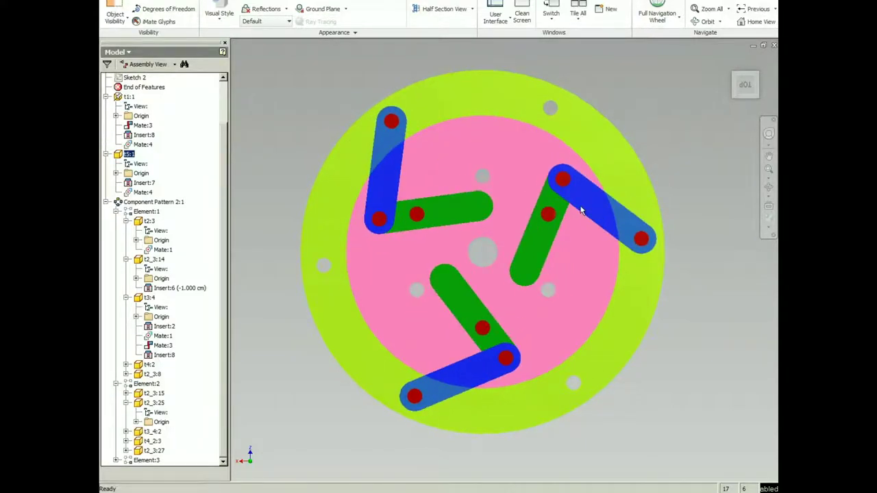
{"action": "left_click_drag", "start_coordinate": [510, 241], "coordinate": [512, 163]}
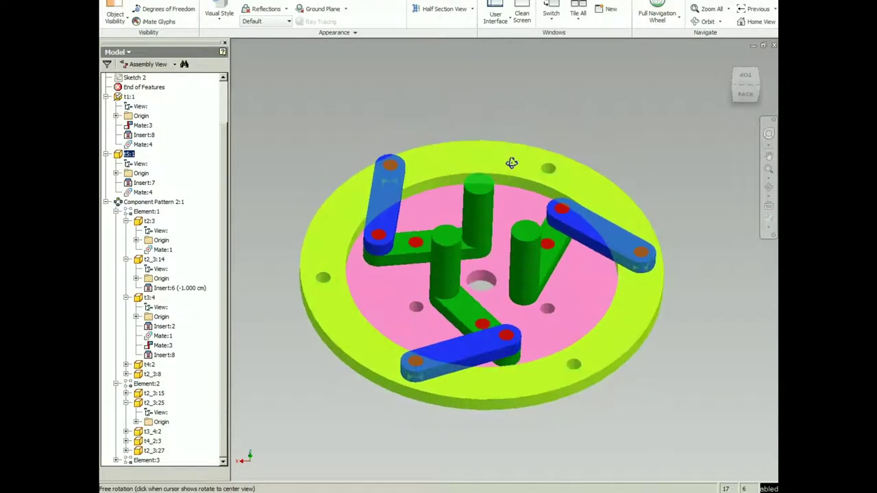
{"action": "left_click_drag", "start_coordinate": [589, 191], "coordinate": [619, 202]}
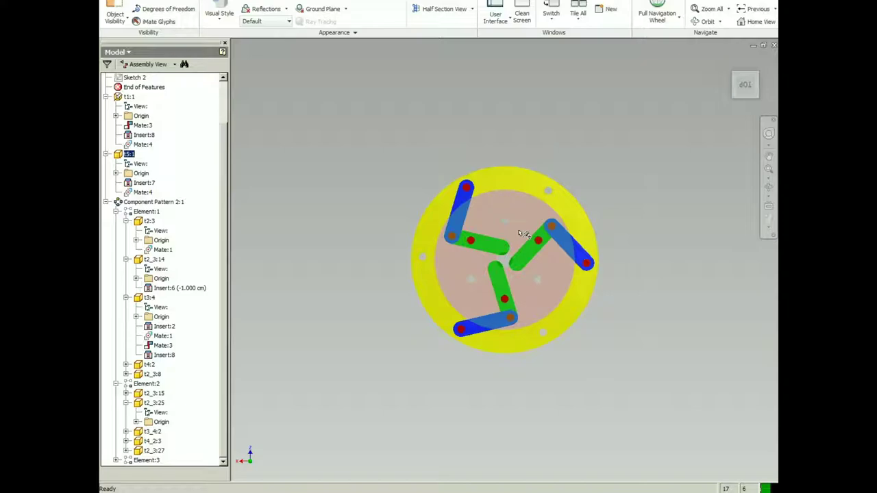
Examine the three-arm linkage from the front and back, including how the arms follow the rotating outer ring
{"action": "scroll", "coordinate": [523, 245], "scroll_direction": "up", "scroll_amount": 3}
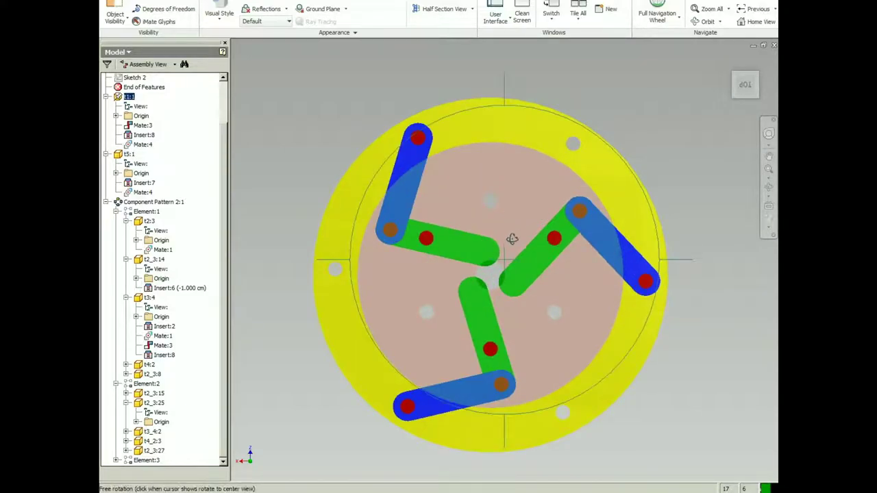
{"action": "left_click_drag", "start_coordinate": [512, 239], "coordinate": [501, 166]}
{"action": "left_click_drag", "start_coordinate": [547, 220], "coordinate": [489, 192]}
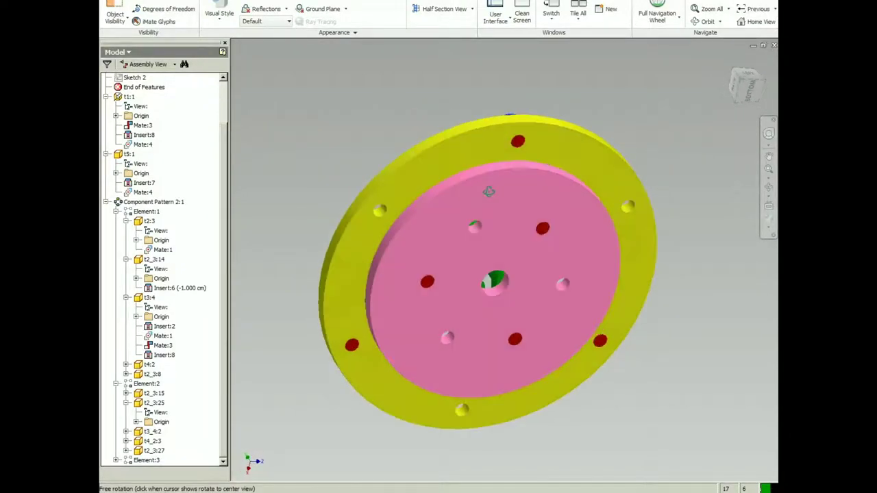
{"action": "left_click_drag", "start_coordinate": [644, 202], "coordinate": [706, 248]}
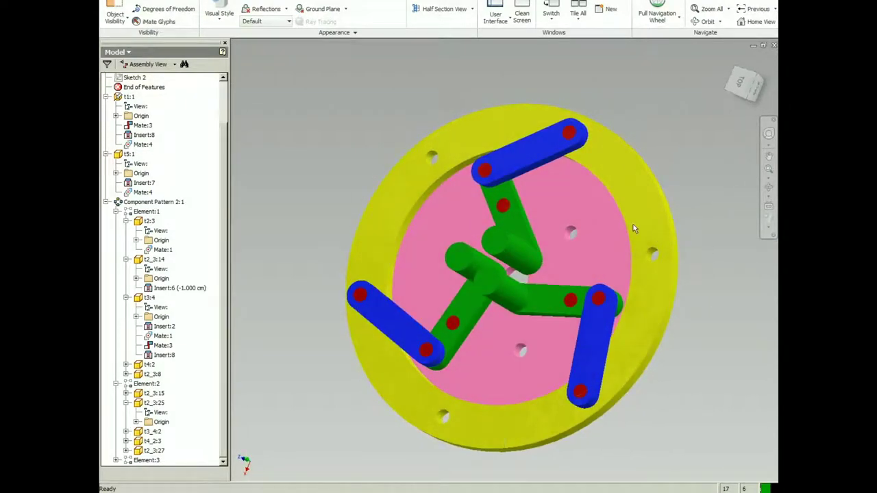
{"action": "left_click_drag", "start_coordinate": [641, 213], "coordinate": [518, 245]}
{"action": "middle_click_drag", "start_coordinate": [519, 246], "coordinate": [514, 228], "text": "shift"}
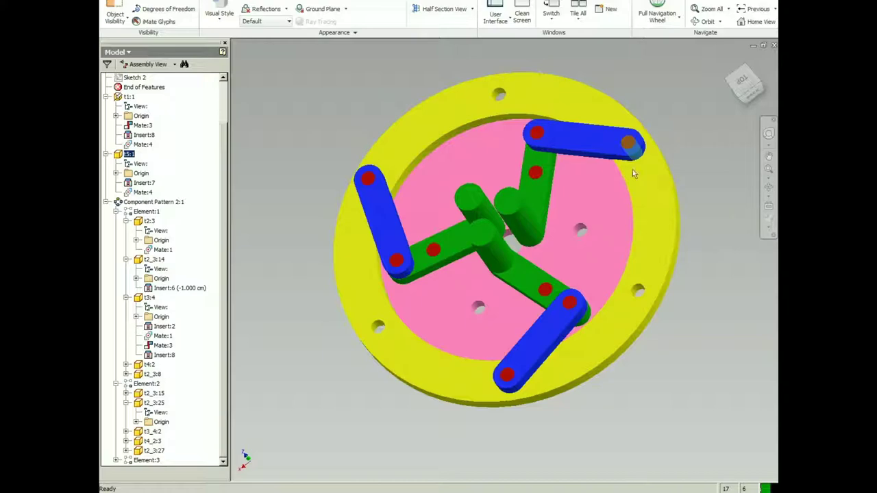
{"action": "scroll", "coordinate": [634, 173], "scroll_direction": "up", "scroll_amount": 3}
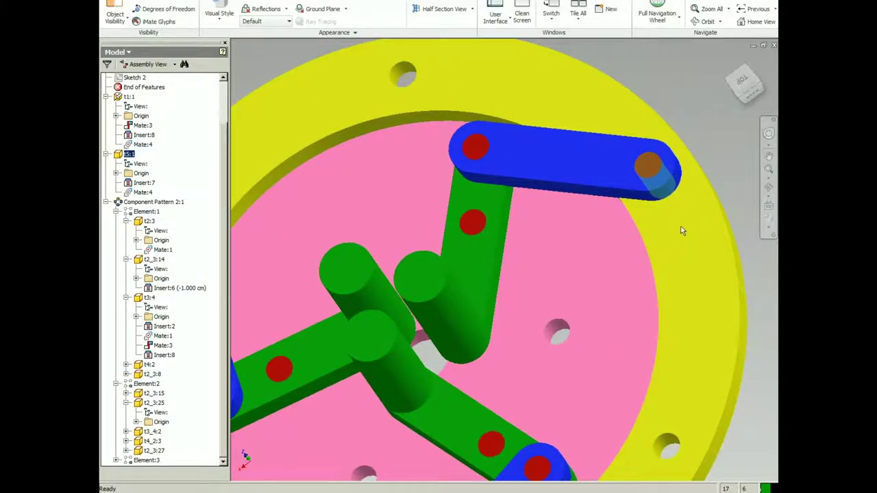
{"action": "left_click_drag", "start_coordinate": [682, 216], "coordinate": [498, 312]}
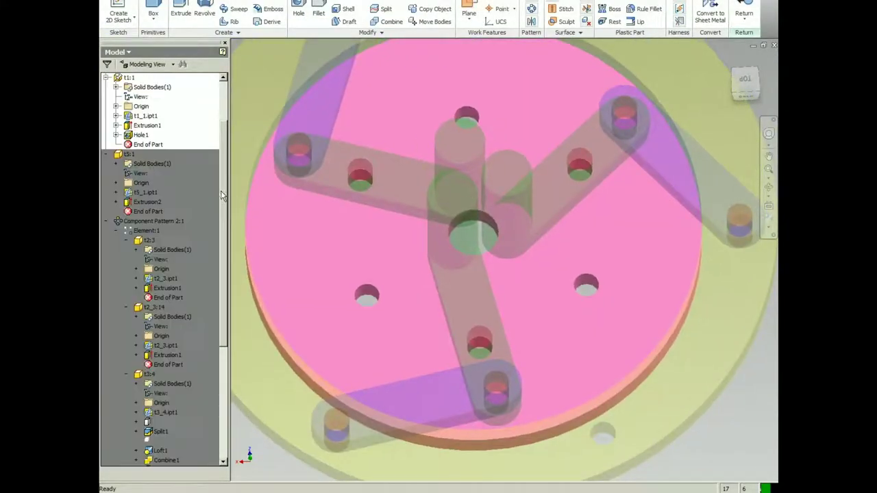
Fill the three empty holes in the pink disc by extruding them from a face sketch with the To extent
{"action": "double_click", "coordinate": [140, 135]}
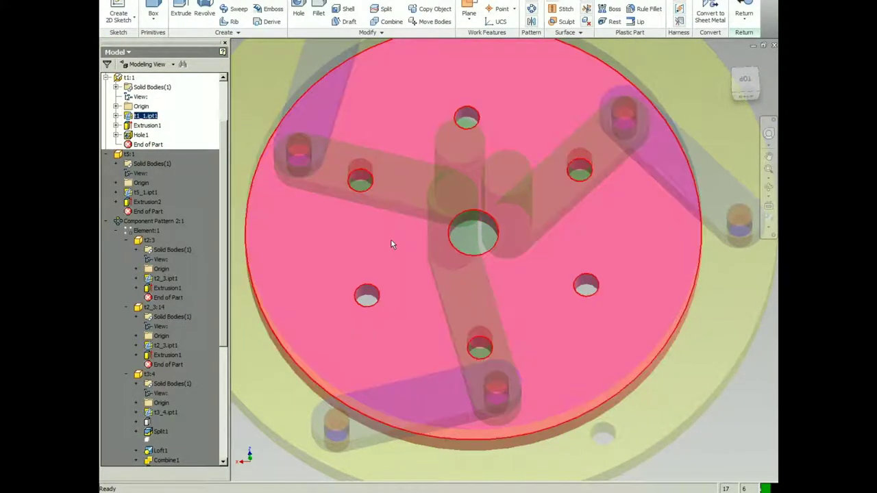
{"action": "key", "text": "e"}
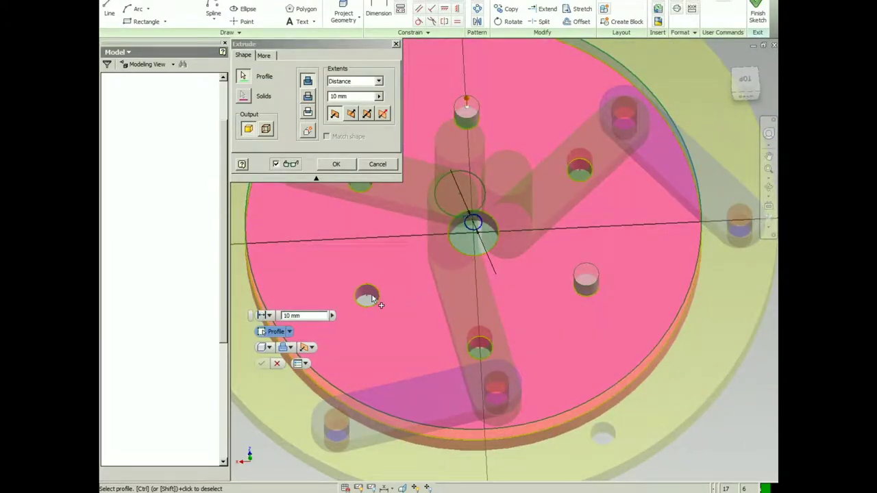
{"action": "scroll", "coordinate": [357, 224], "scroll_direction": "up", "scroll_amount": 3}
{"action": "scroll", "coordinate": [411, 248], "scroll_direction": "up", "scroll_amount": 1}
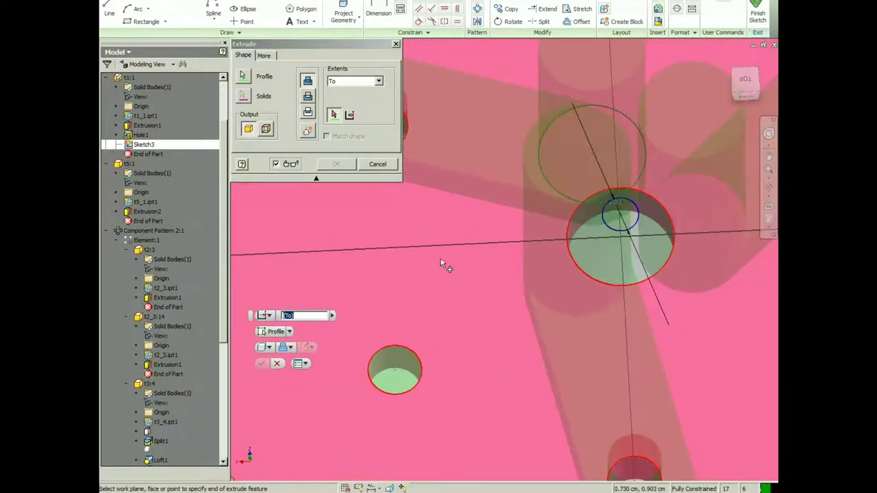
{"action": "middle_click_drag", "start_coordinate": [445, 264], "coordinate": [487, 204], "text": "shift"}
{"action": "left_click", "coordinate": [487, 204]}
{"action": "key", "text": "Return"}
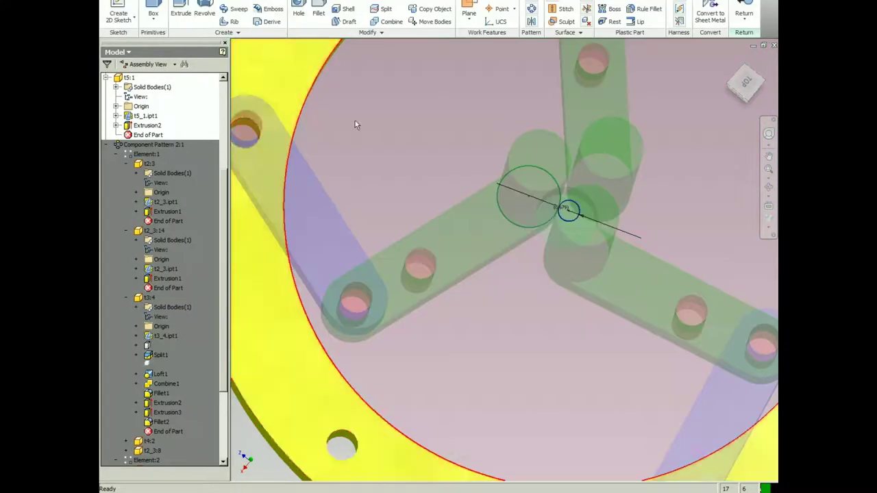
Fill the three empty holes in the yellow ring by extruding them from a face sketch and return to the assembly
{"action": "scroll", "coordinate": [355, 125], "scroll_direction": "down", "scroll_amount": 4}
{"action": "left_click", "coordinate": [475, 167]}
{"action": "key", "text": "s"}
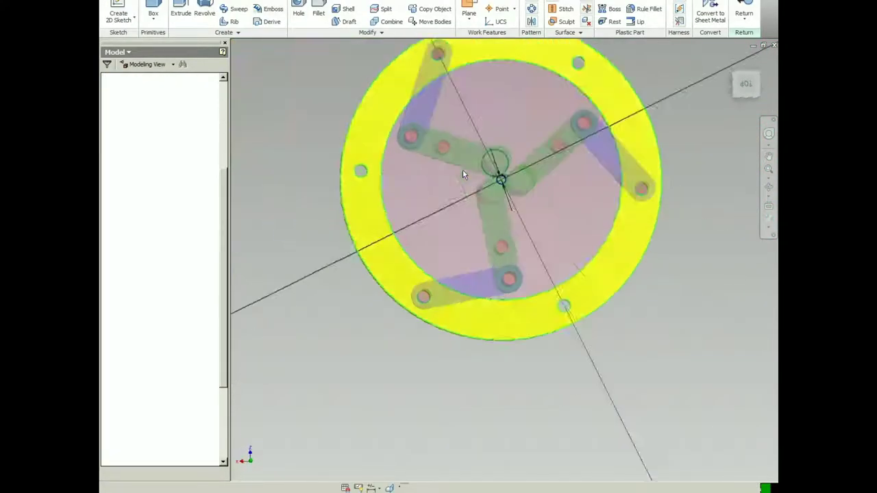
{"action": "key", "text": "e"}
{"action": "left_click", "coordinate": [463, 146]}
{"action": "scroll", "coordinate": [494, 148], "scroll_direction": "down", "scroll_amount": 2}
{"action": "left_click", "coordinate": [445, 101]}
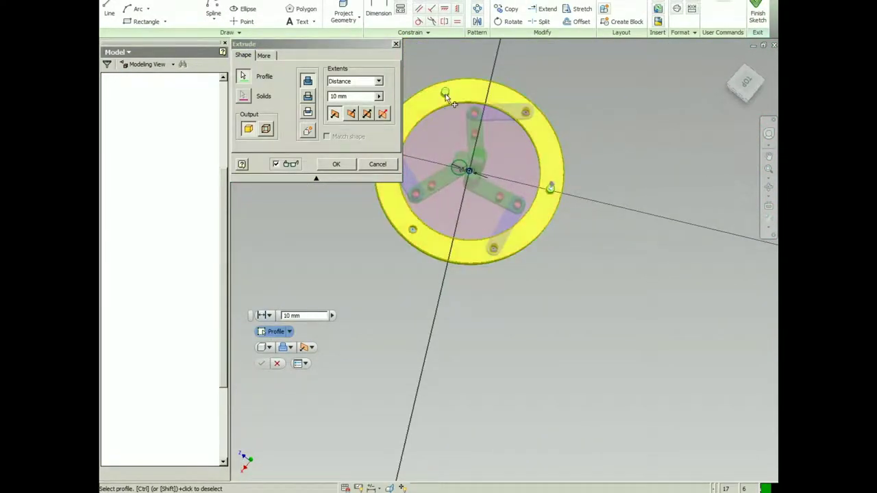
{"action": "left_click", "coordinate": [347, 167]}
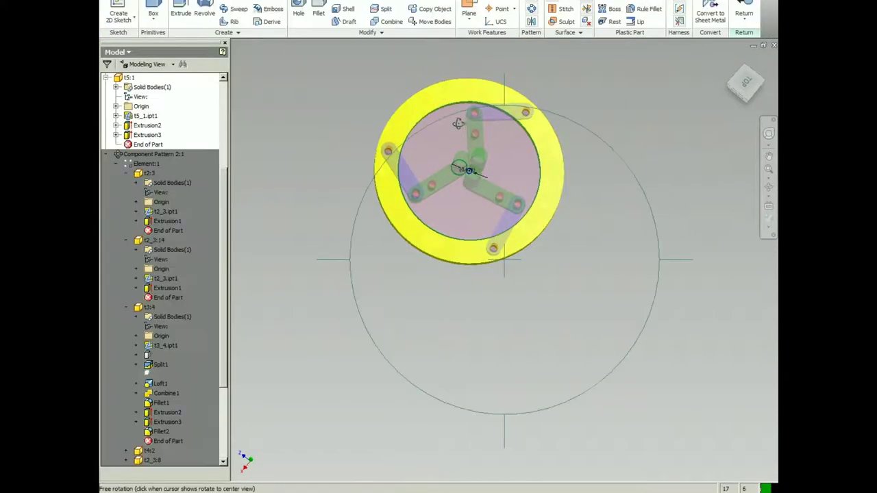
{"action": "middle_click_drag", "start_coordinate": [458, 124], "coordinate": [485, 170], "text": "shift"}
{"action": "left_click", "coordinate": [743, 13]}
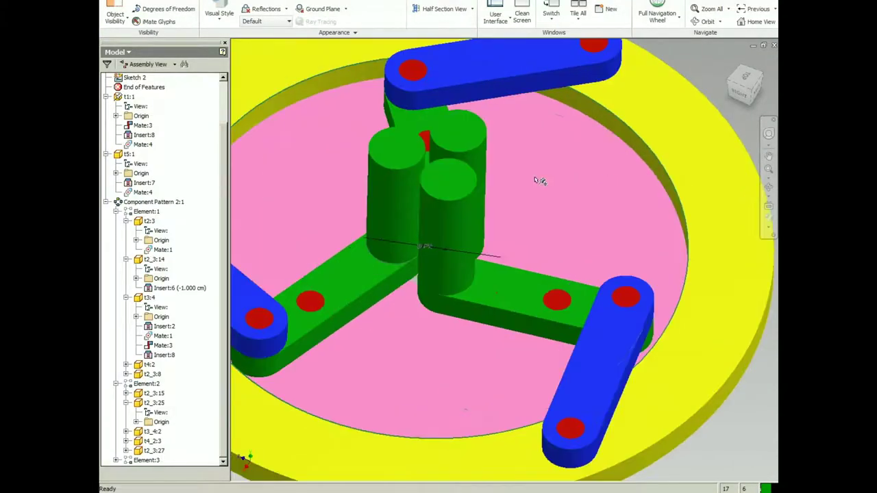
Open the pink disc for editing and sketch a concentric circle 20 cm in diameter on its face
{"action": "middle_click_drag", "start_coordinate": [535, 181], "coordinate": [666, 155], "text": "shift"}
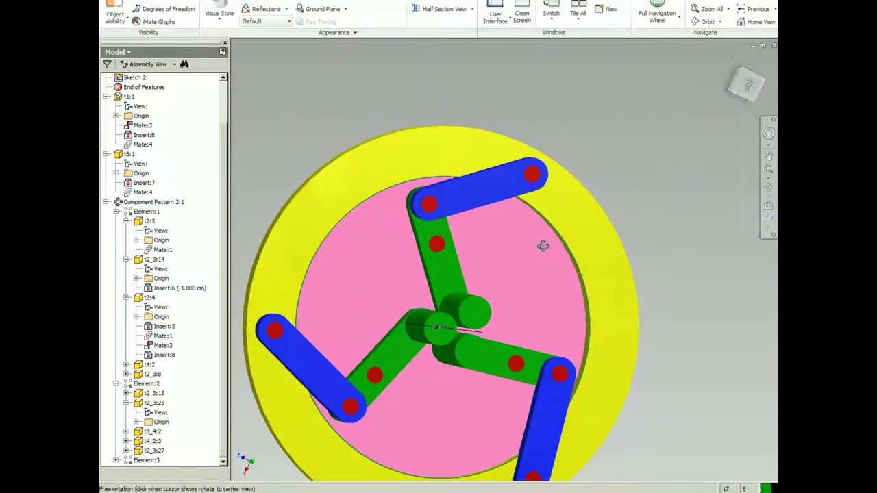
{"action": "double_click", "coordinate": [523, 254]}
{"action": "scroll", "coordinate": [538, 216], "scroll_direction": "down", "scroll_amount": 3}
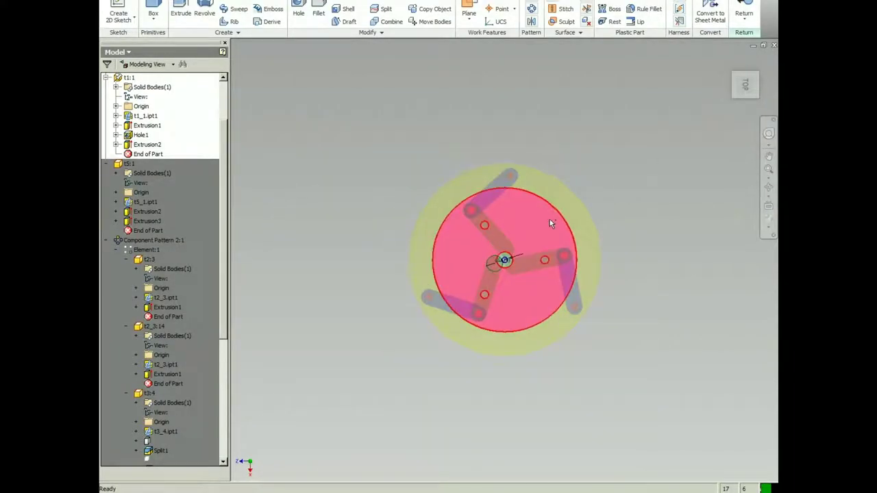
{"action": "scroll", "coordinate": [550, 223], "scroll_direction": "up", "scroll_amount": 2}
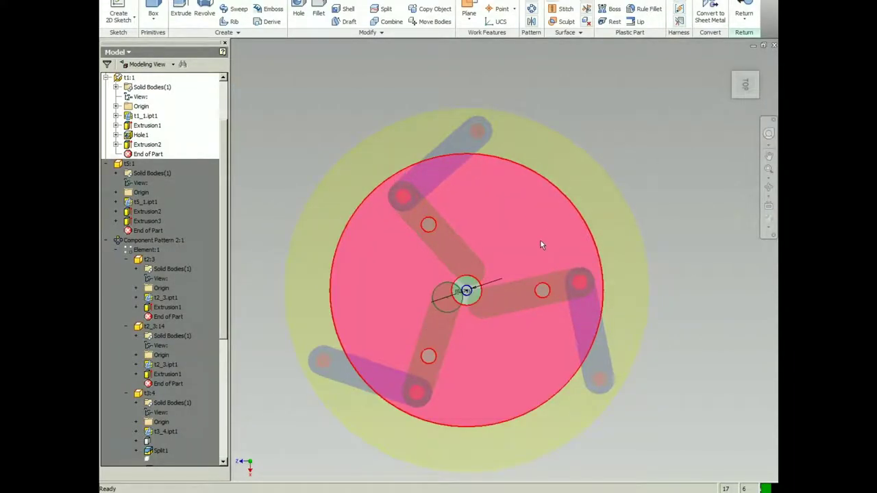
{"action": "middle_click_drag", "start_coordinate": [582, 204], "coordinate": [548, 236]}
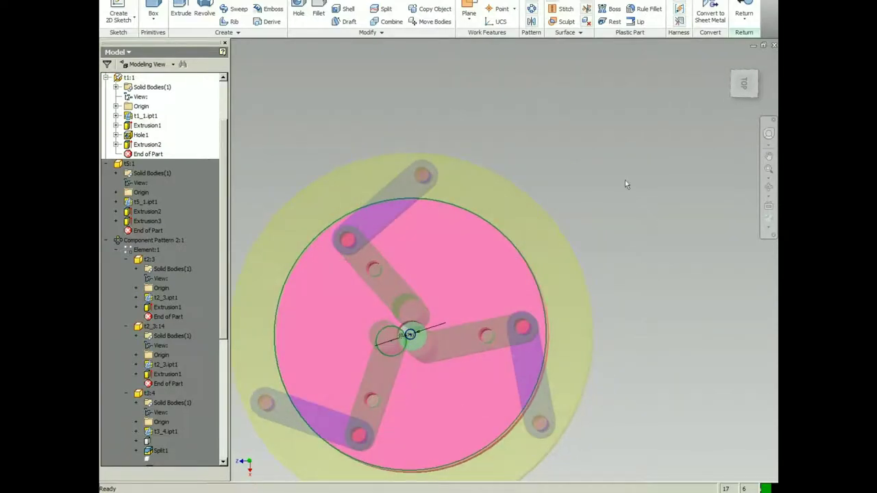
{"action": "left_click_drag", "start_coordinate": [747, 83], "coordinate": [735, 100]}
{"action": "left_click", "coordinate": [736, 99]}
{"action": "scroll", "coordinate": [536, 219], "scroll_direction": "up", "scroll_amount": 3}
{"action": "middle_click_drag", "start_coordinate": [527, 243], "coordinate": [565, 183]}
{"action": "scroll", "coordinate": [566, 184], "scroll_direction": "down", "scroll_amount": 2}
{"action": "key", "text": "s"}
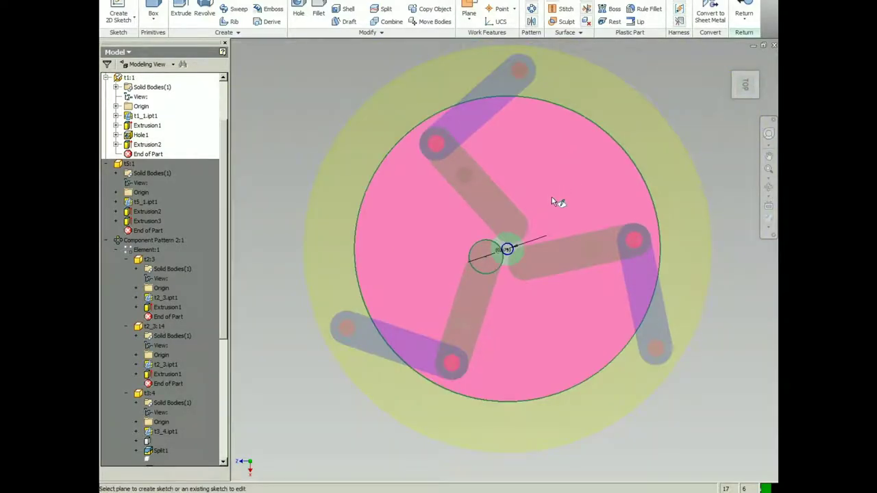
{"action": "left_click", "coordinate": [552, 198]}
{"action": "key", "text": "c"}
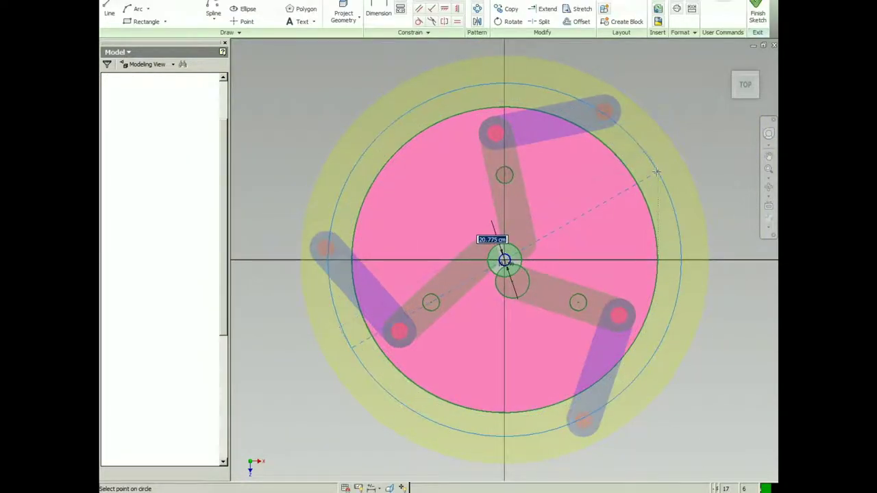
{"action": "left_click", "coordinate": [656, 170]}
Extrude the band between the pink disc's edge and the larger sketched circle to enlarge the disc
{"action": "key", "text": "e"}
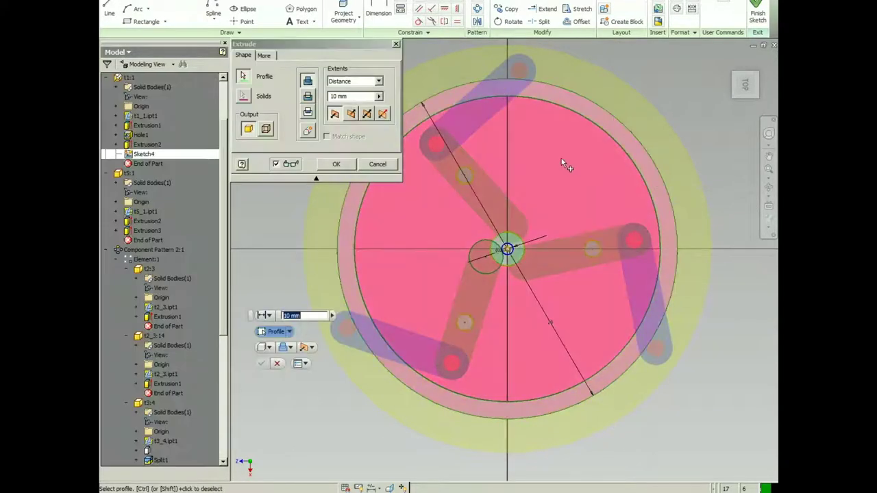
{"action": "left_click", "coordinate": [346, 169]}
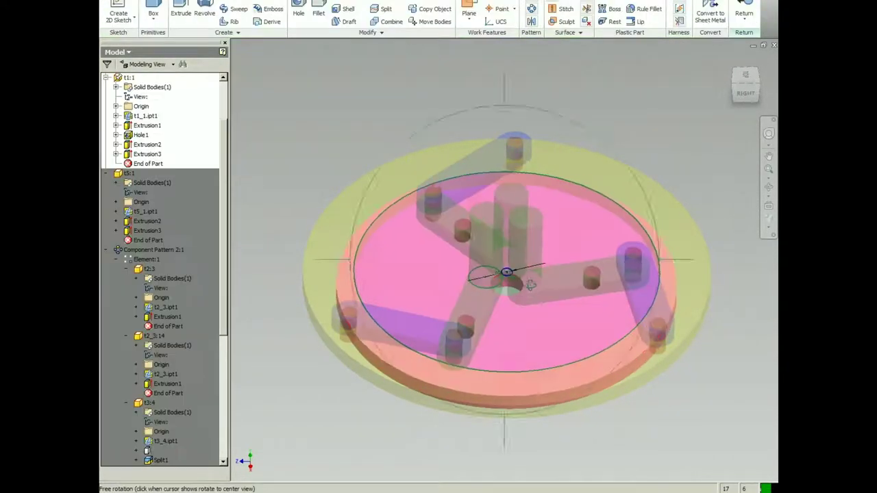
{"action": "middle_click_drag", "start_coordinate": [528, 284], "coordinate": [524, 344], "text": "shift"}
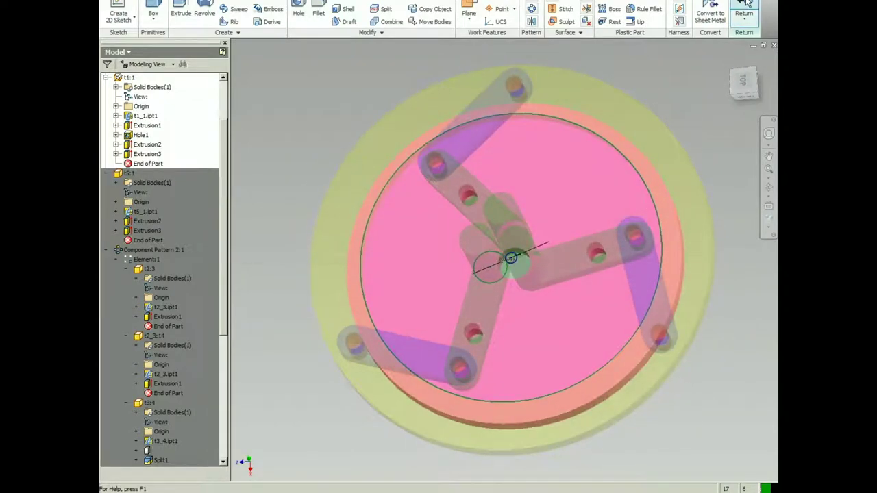
Return to the assembly, accepting the update errors, and delete the broken Mate:4 relationship between the disc and ring
{"action": "left_click", "coordinate": [746, 5]}
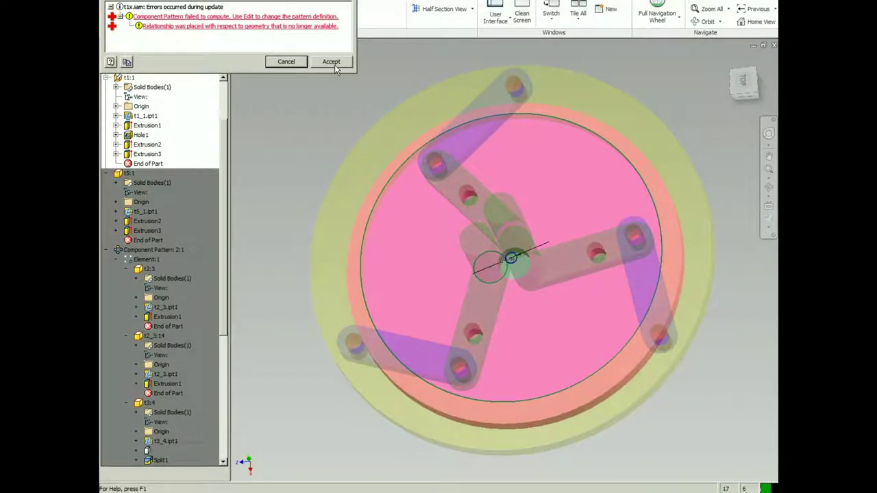
{"action": "left_click", "coordinate": [333, 63]}
{"action": "left_click", "coordinate": [142, 1]}
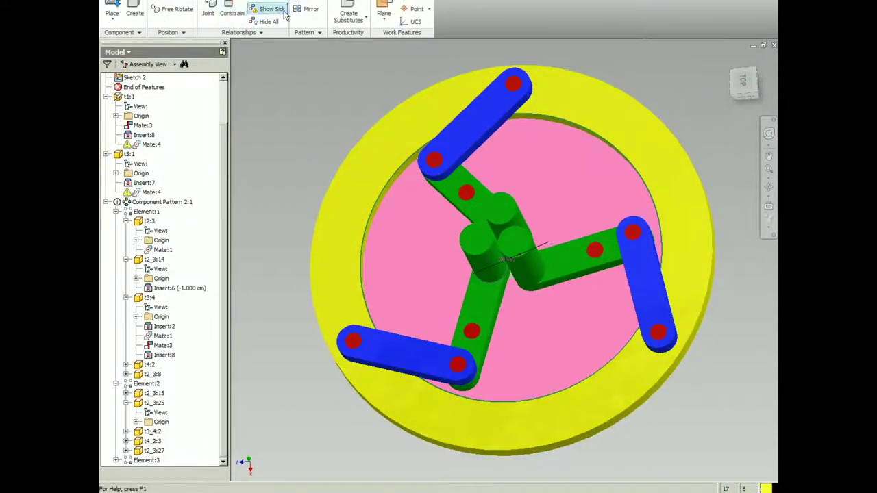
{"action": "key", "text": "Delete"}
{"action": "left_click", "coordinate": [335, 63]}
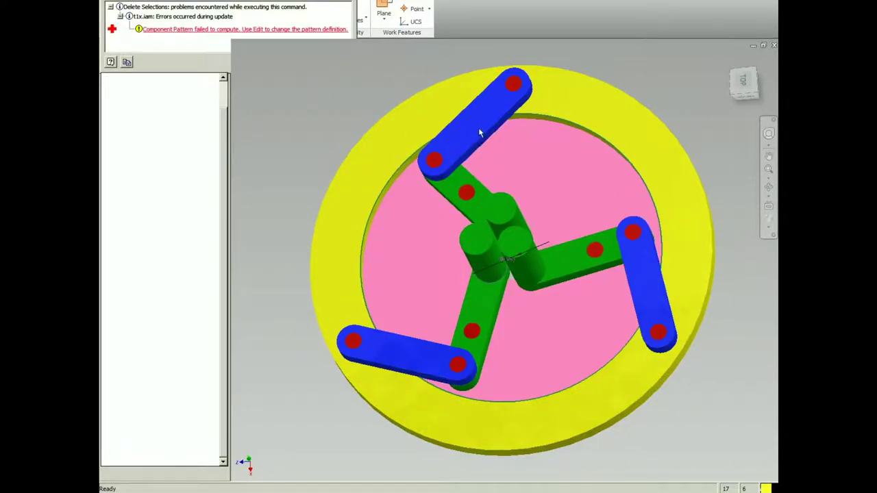
Open the broken circular component pattern for editing and set its rotation axis to the pink disc's central hole
{"action": "double_click", "coordinate": [453, 159]}
{"action": "left_click", "coordinate": [745, 13]}
{"action": "right_click", "coordinate": [607, 57], "text": "shift"}
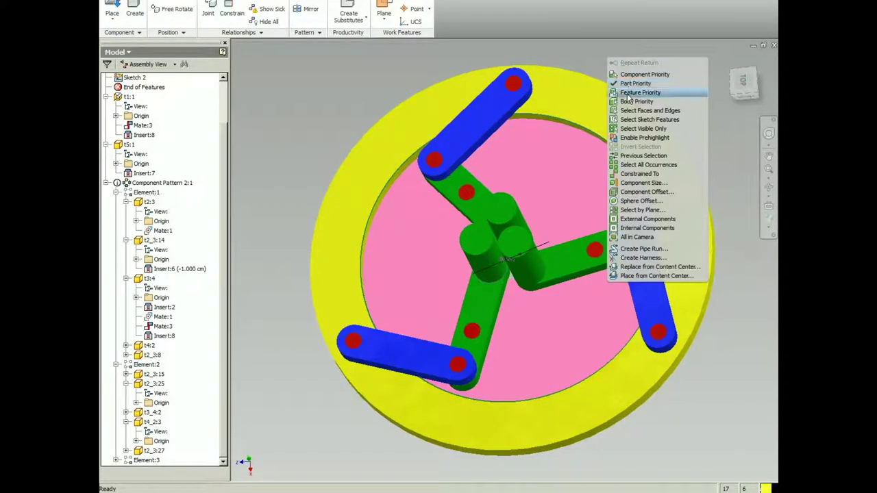
{"action": "left_click", "coordinate": [636, 92]}
{"action": "double_click", "coordinate": [504, 107]}
{"action": "scroll", "coordinate": [539, 224], "scroll_direction": "down", "scroll_amount": 5}
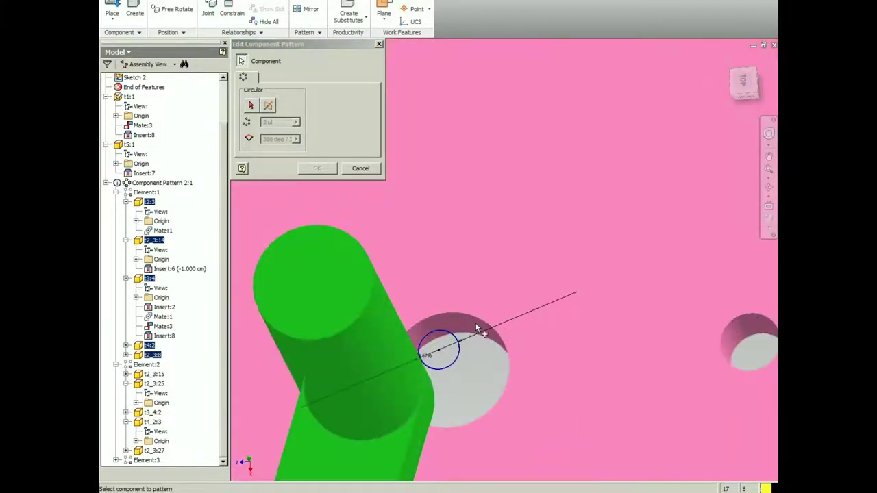
{"action": "left_click", "coordinate": [477, 327]}
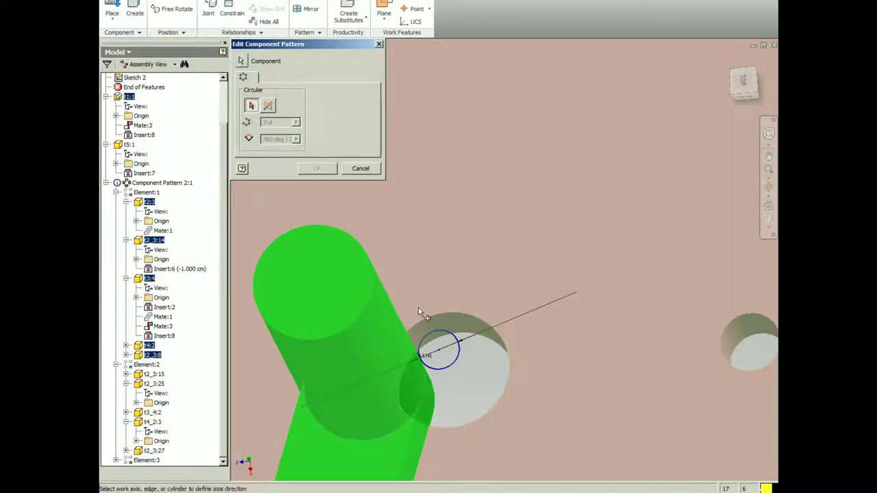
{"action": "left_click", "coordinate": [447, 324]}
Reselect the blue link, the green link and their pins as the components to pattern and apply the pattern edit
{"action": "scroll", "coordinate": [442, 215], "scroll_direction": "up", "scroll_amount": 5}
{"action": "left_click", "coordinate": [242, 60]}
{"action": "middle_click_drag", "start_coordinate": [369, 247], "coordinate": [466, 203]}
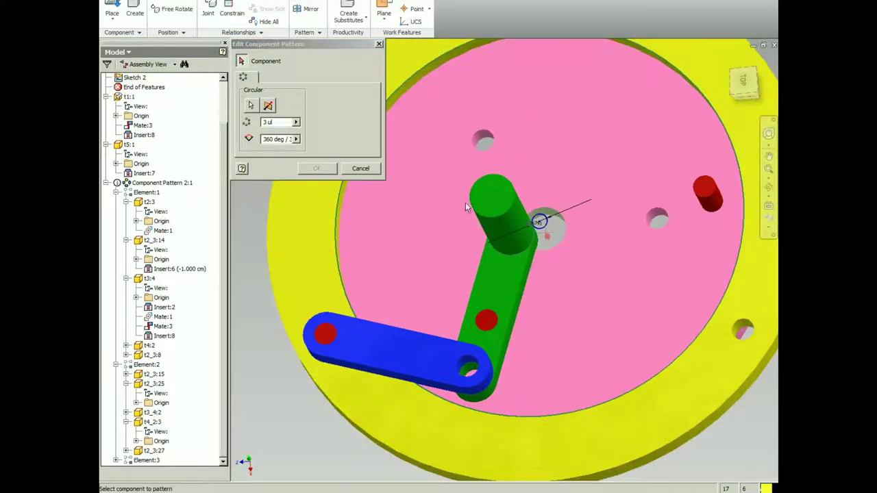
{"action": "left_click", "coordinate": [432, 354]}
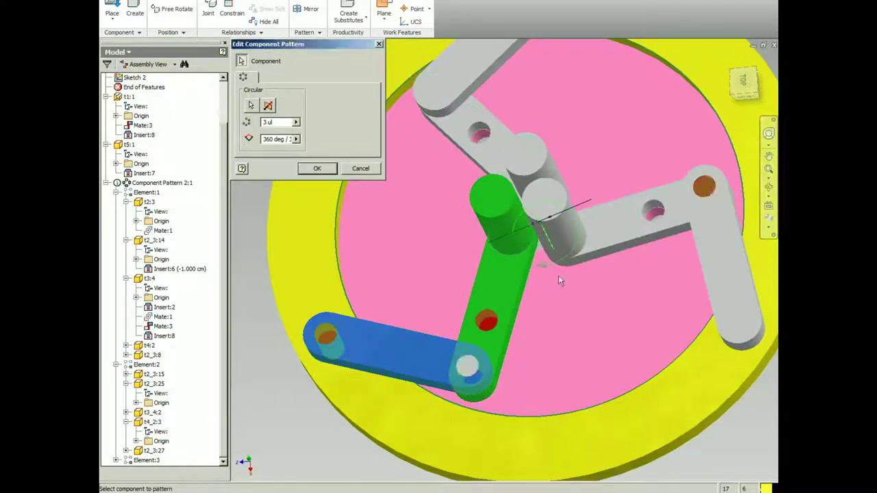
{"action": "left_click", "coordinate": [318, 169]}
Add a new mate constraint between the pink disc and the yellow ring
{"action": "scroll", "coordinate": [586, 199], "scroll_direction": "down", "scroll_amount": 4}
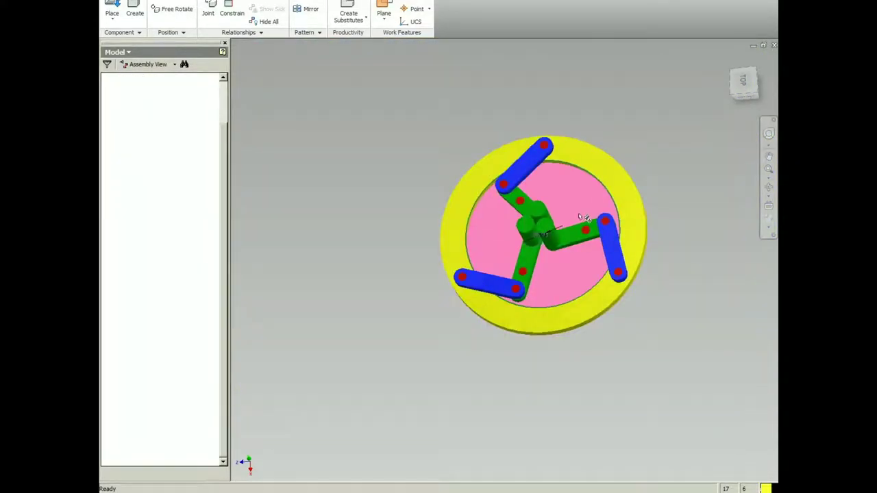
{"action": "scroll", "coordinate": [573, 203], "scroll_direction": "up", "scroll_amount": 4}
{"action": "scroll", "coordinate": [561, 192], "scroll_direction": "down", "scroll_amount": 3}
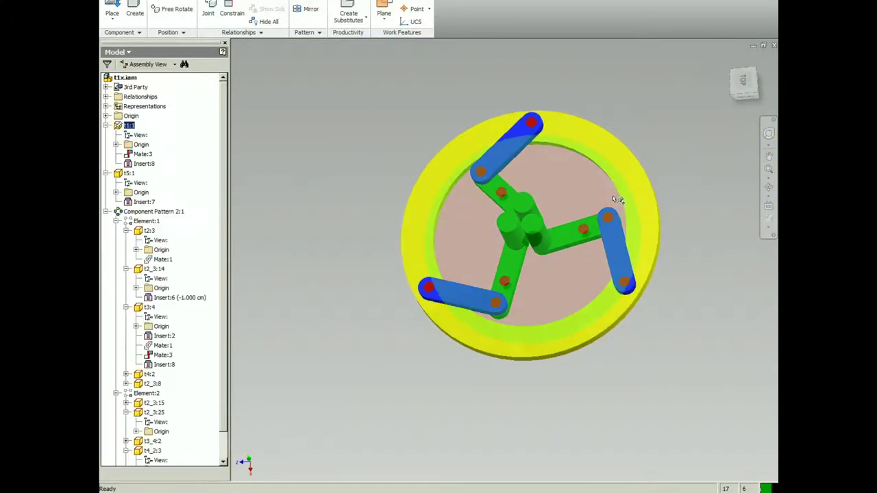
{"action": "left_click_drag", "start_coordinate": [636, 199], "coordinate": [605, 164]}
{"action": "key", "text": "c"}
{"action": "scroll", "coordinate": [580, 131], "scroll_direction": "up", "scroll_amount": 8}
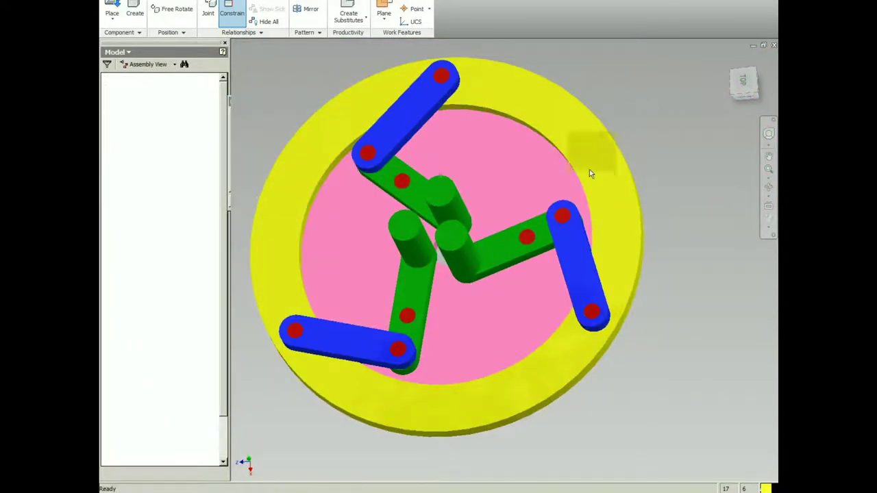
{"action": "mouse_move", "coordinate": [589, 170]}
{"action": "left_mouse_down"}
{"action": "mouse_move", "coordinate": [567, 165]}
{"action": "mouse_move", "coordinate": [584, 180]}
{"action": "left_mouse_up"}
Rotate the yellow ring back and forth in the top view to examine how the three arms swing
{"action": "middle_click_drag", "start_coordinate": [502, 186], "coordinate": [509, 233], "text": "shift"}
{"action": "left_click", "coordinate": [747, 84]}
{"action": "key", "text": "F5"}
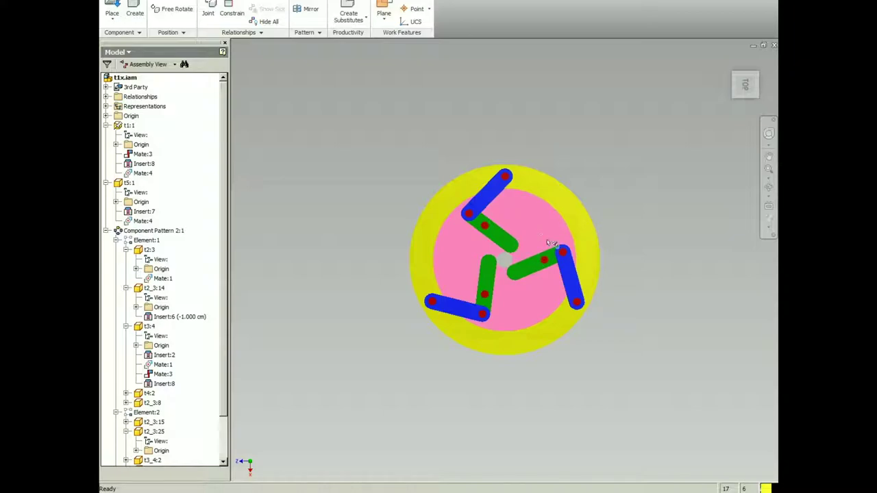
{"action": "left_click_drag", "start_coordinate": [530, 253], "coordinate": [476, 201]}
{"action": "key", "text": "F5"}
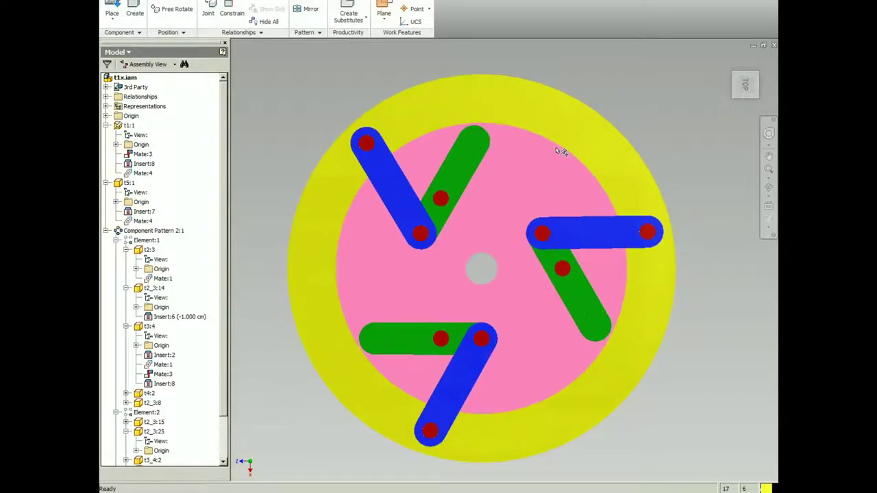
{"action": "left_click_drag", "start_coordinate": [570, 115], "coordinate": [534, 196]}
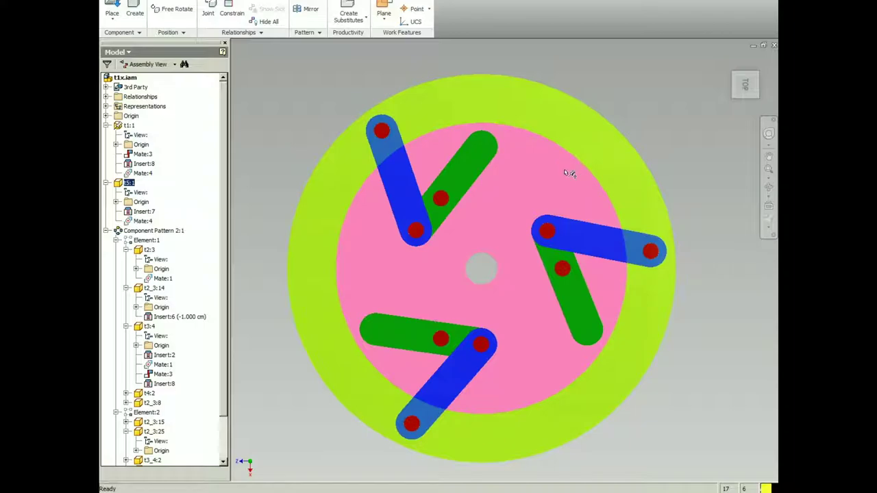
{"action": "left_click_drag", "start_coordinate": [628, 197], "coordinate": [672, 304]}
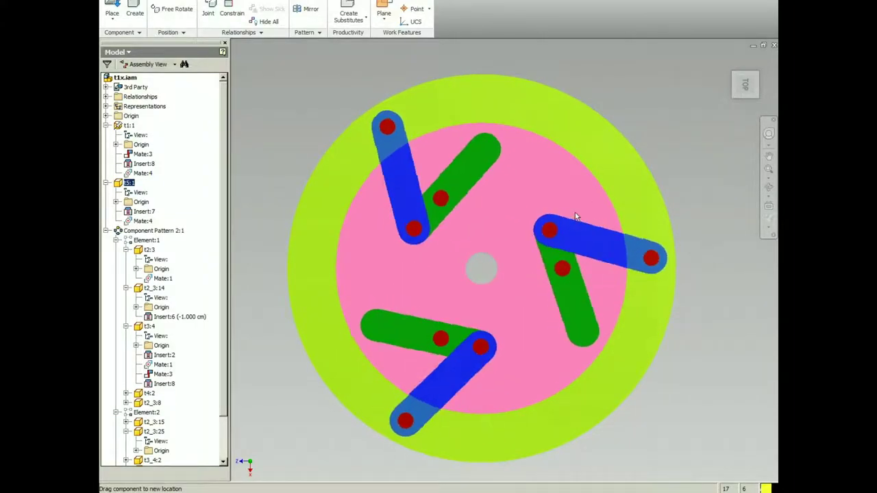
{"action": "left_click_drag", "start_coordinate": [575, 217], "coordinate": [574, 206]}
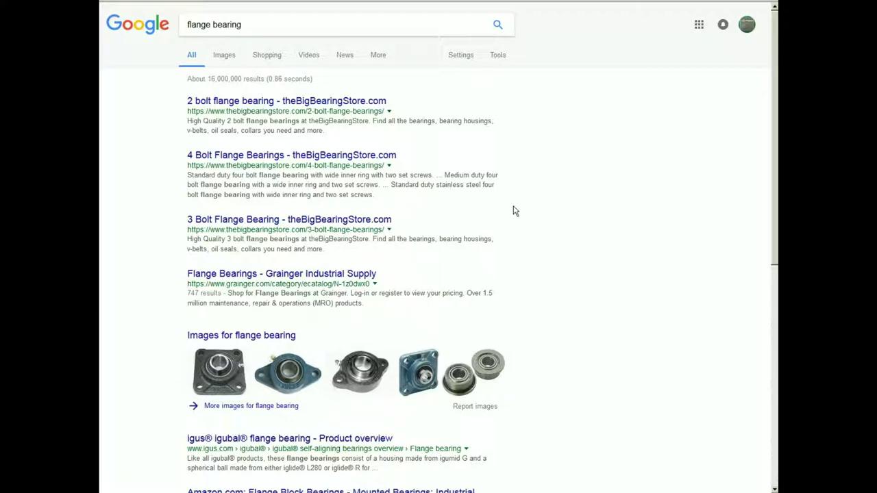
Switch to the browser and examine the flange bearing image results, opening the picture of the two small flanged ball bearings
{"action": "scroll", "coordinate": [507, 205], "scroll_direction": "down", "scroll_amount": 3}
{"action": "scroll", "coordinate": [501, 204], "scroll_direction": "up", "scroll_amount": 3}
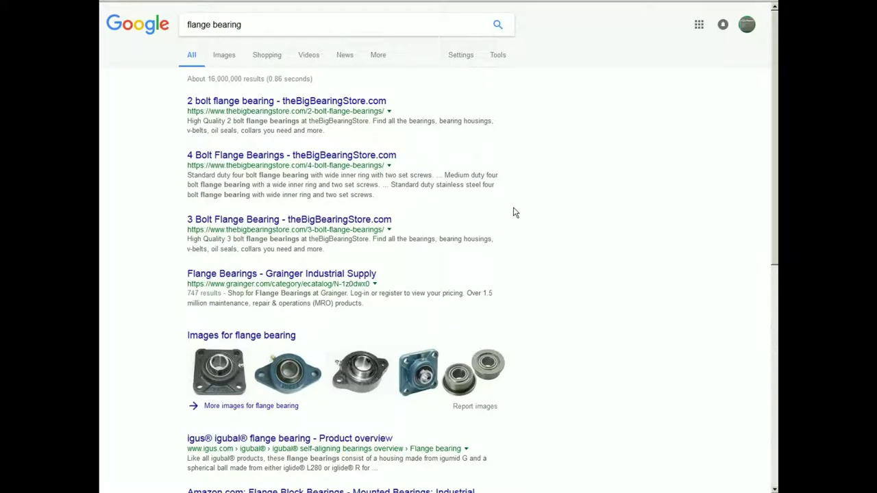
{"action": "left_click", "coordinate": [236, 62]}
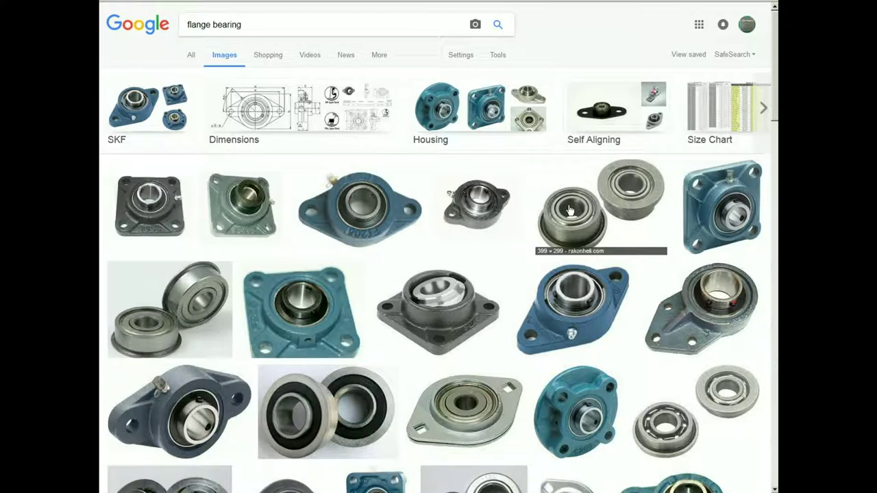
{"action": "scroll", "coordinate": [570, 211], "scroll_direction": "down", "scroll_amount": 4}
{"action": "scroll", "coordinate": [570, 210], "scroll_direction": "up", "scroll_amount": 2}
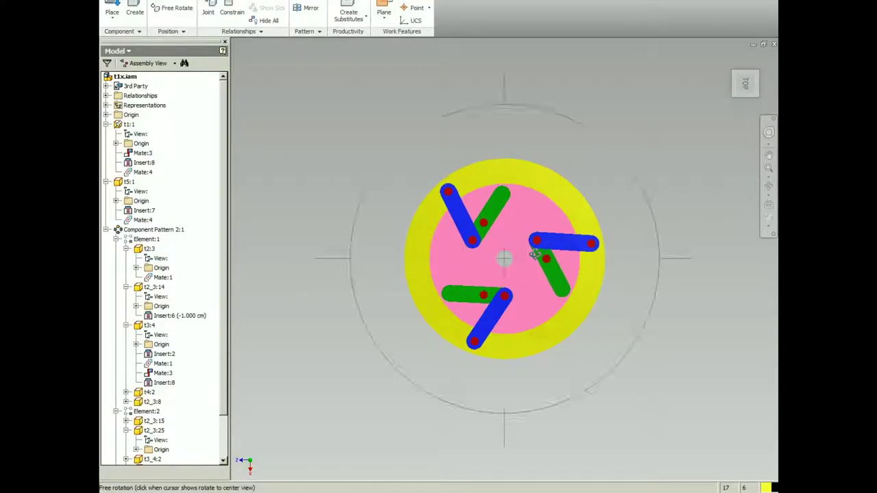
{"action": "middle_click_drag", "start_coordinate": [535, 254], "coordinate": [497, 240], "text": "shift"}
{"action": "scroll", "coordinate": [497, 236], "scroll_direction": "down", "scroll_amount": 5}
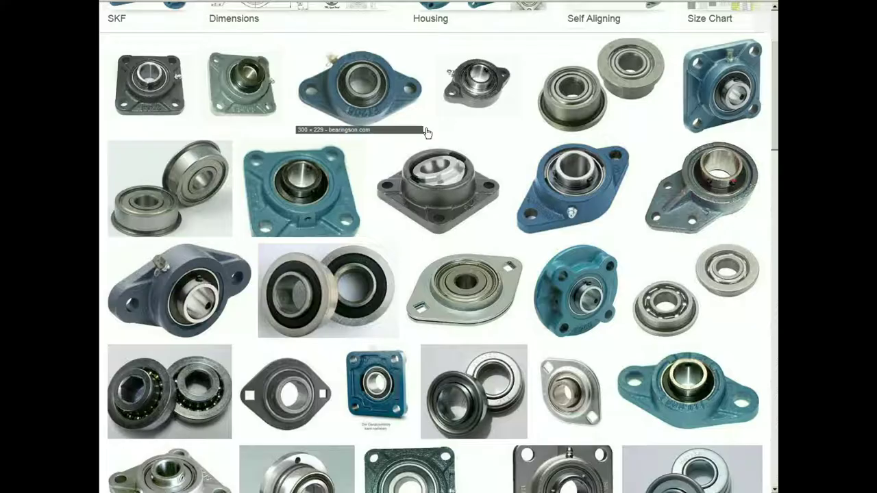
{"action": "left_click", "coordinate": [577, 88]}
{"action": "scroll", "coordinate": [578, 103], "scroll_direction": "up", "scroll_amount": 2}
Return to the assembly, open Content Center and browse the Deep Groove Ball Bearings and Bearings - Plain categories
{"action": "left_click_drag", "start_coordinate": [603, 205], "coordinate": [457, 299]}
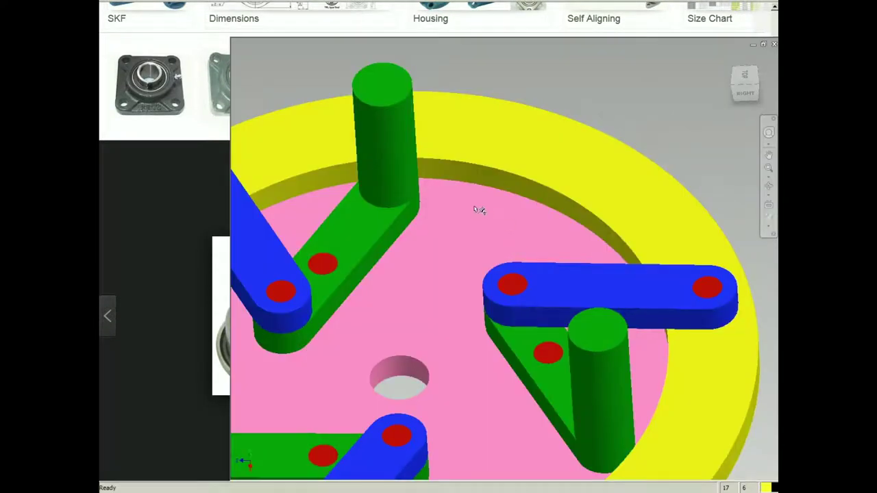
{"action": "left_click_drag", "start_coordinate": [475, 205], "coordinate": [396, 135]}
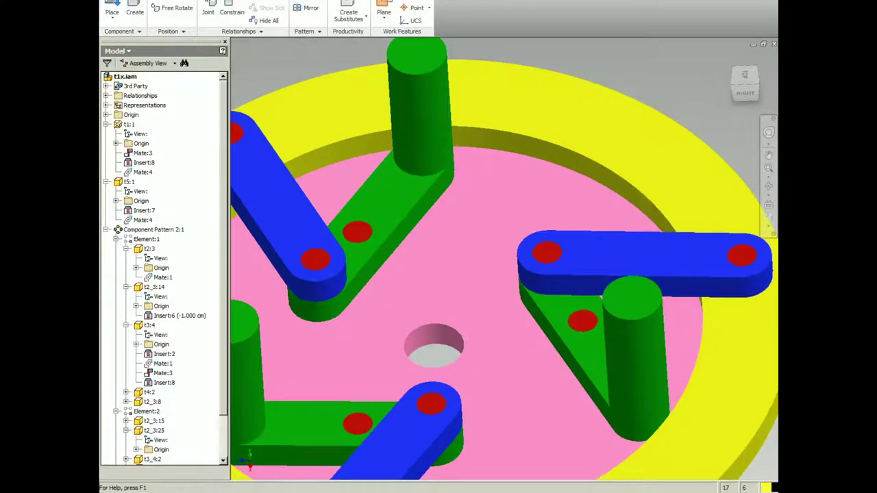
{"action": "left_click", "coordinate": [112, 17]}
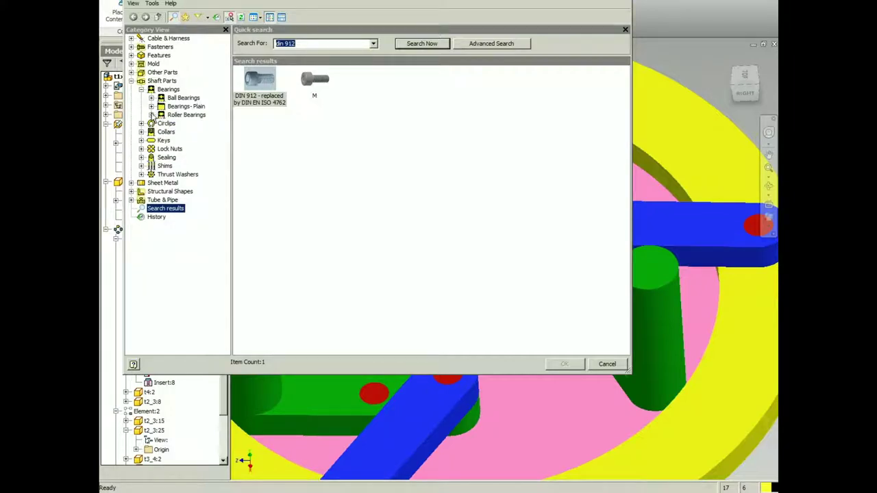
{"action": "left_click", "coordinate": [152, 97]}
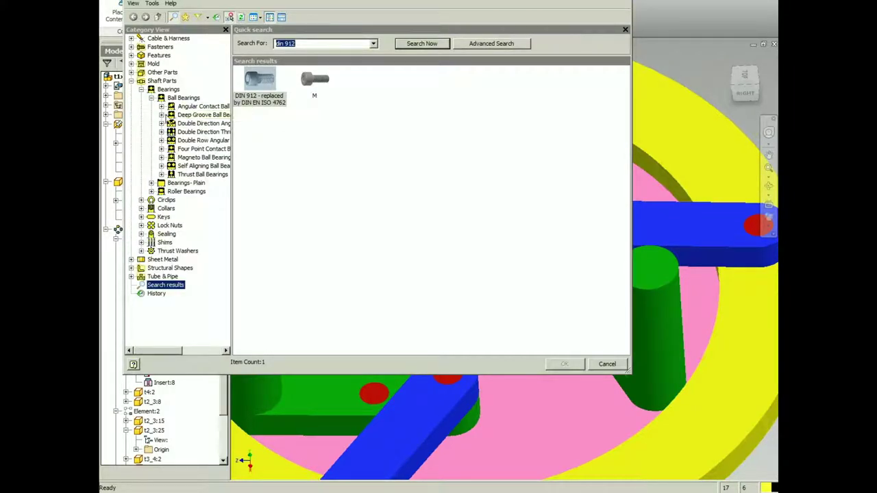
{"action": "left_click", "coordinate": [171, 115]}
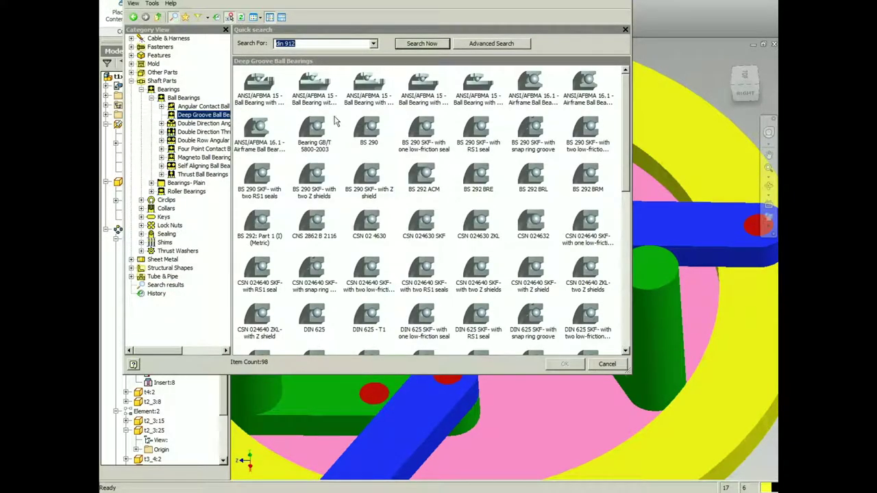
{"action": "scroll", "coordinate": [339, 123], "scroll_direction": "down", "scroll_amount": 5}
{"action": "scroll", "coordinate": [370, 129], "scroll_direction": "up", "scroll_amount": 5}
{"action": "left_click", "coordinate": [180, 183]}
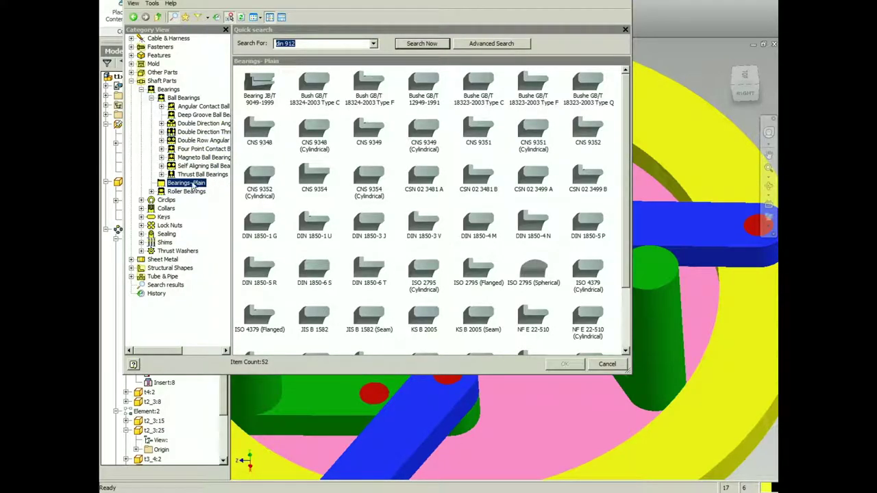
{"action": "left_click", "coordinate": [152, 192]}
Pick the angular contact ball bearing family Rolling bearing GB/T 7218-1995 Type FSN 70000-2Z for placement
{"action": "left_click", "coordinate": [197, 107]}
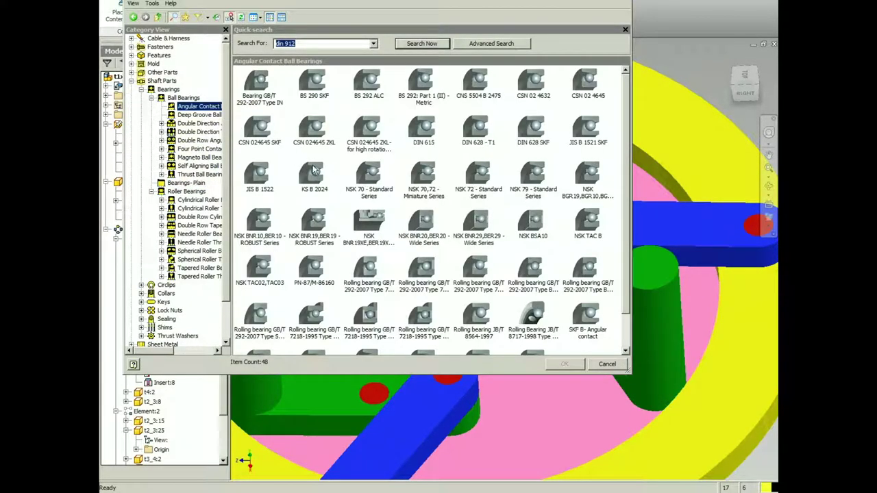
{"action": "left_click", "coordinate": [485, 198]}
{"action": "scroll", "coordinate": [482, 184], "scroll_direction": "down", "scroll_amount": 1}
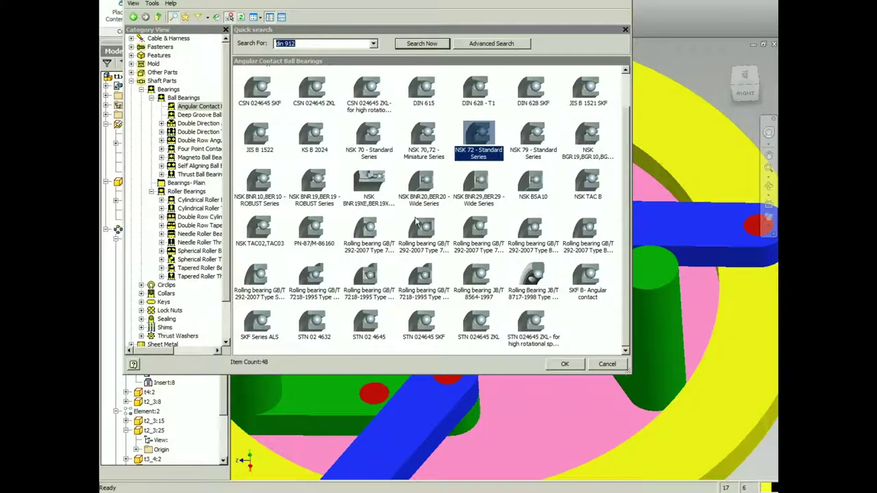
{"action": "left_click", "coordinate": [316, 278]}
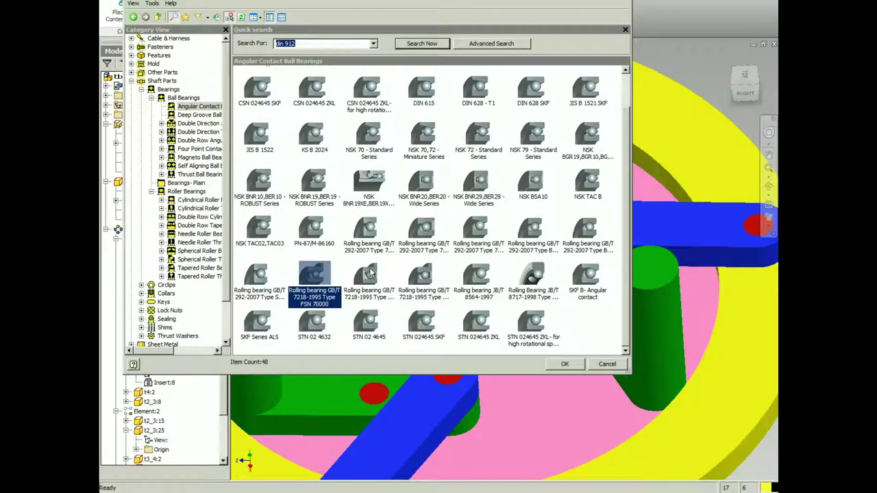
{"action": "left_click", "coordinate": [369, 274]}
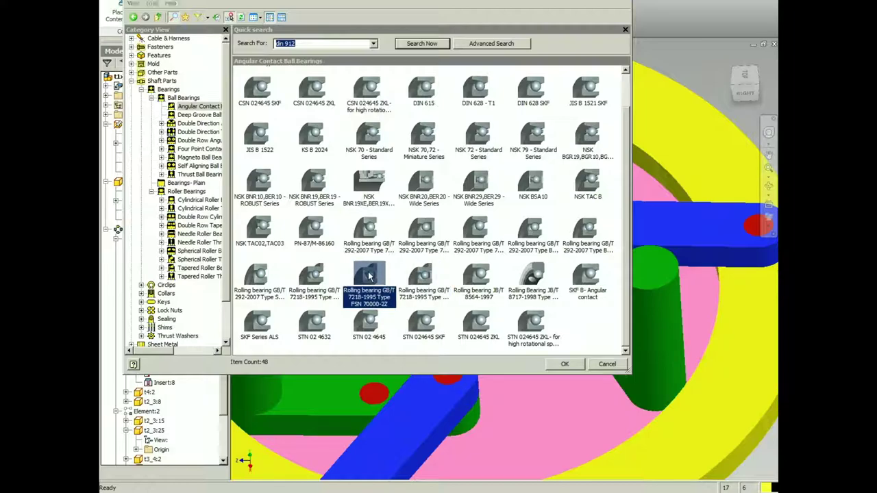
{"action": "double_click", "coordinate": [370, 275]}
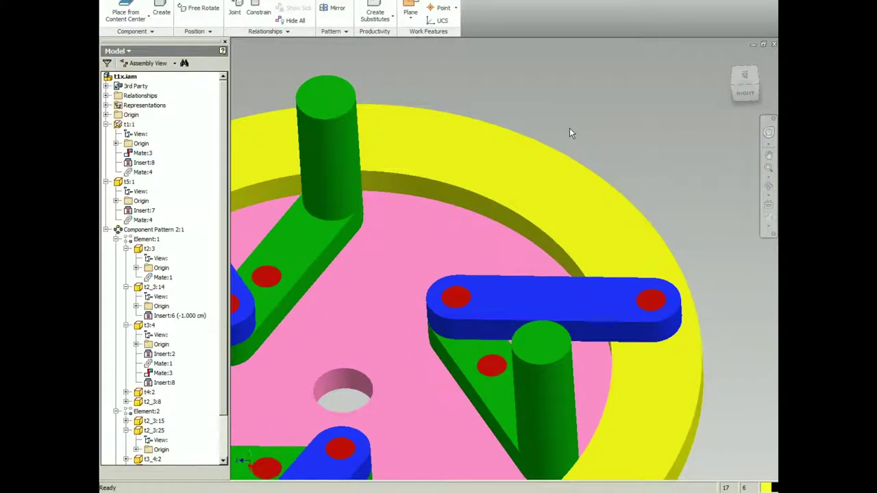
Choose size F 6000-2Z as a standard part and place one bearing beside the yellow ring
{"action": "left_click_drag", "start_coordinate": [498, 178], "coordinate": [498, 215]}
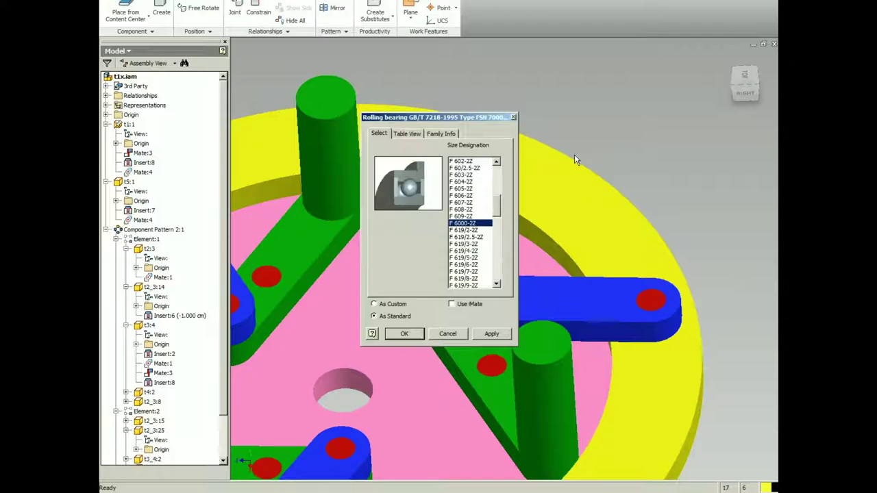
{"action": "left_click", "coordinate": [405, 334]}
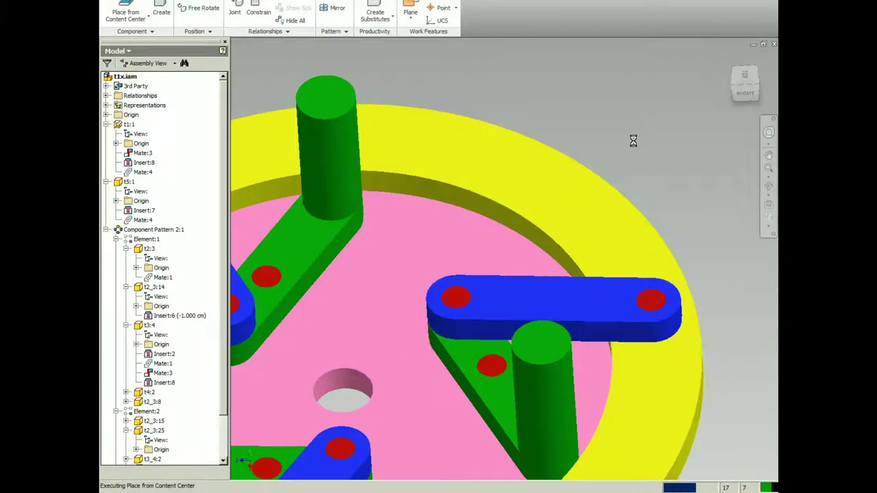
{"action": "left_click", "coordinate": [638, 150]}
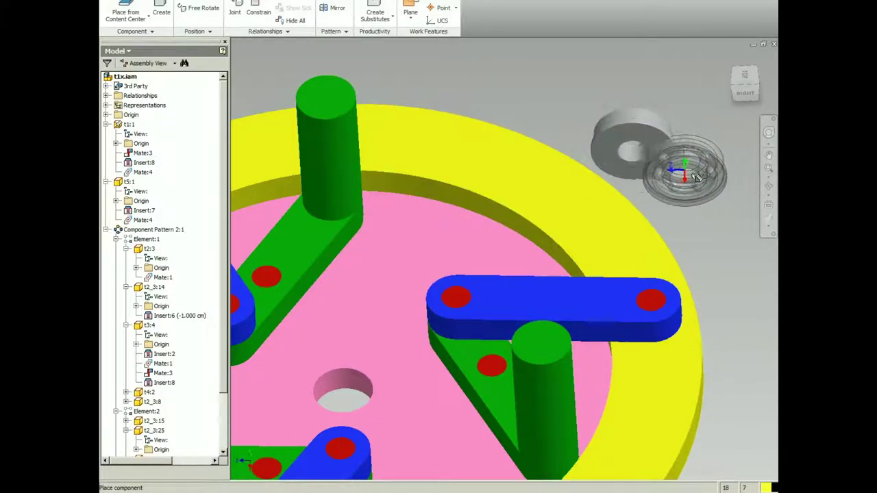
{"action": "key", "text": "Escape"}
{"action": "key", "text": "c"}
{"action": "left_click", "coordinate": [632, 151]}
{"action": "key", "text": "Escape"}
Measure the placed bearing's bore
{"action": "key", "text": "m"}
{"action": "left_click", "coordinate": [633, 151]}
{"action": "key", "text": "Escape"}
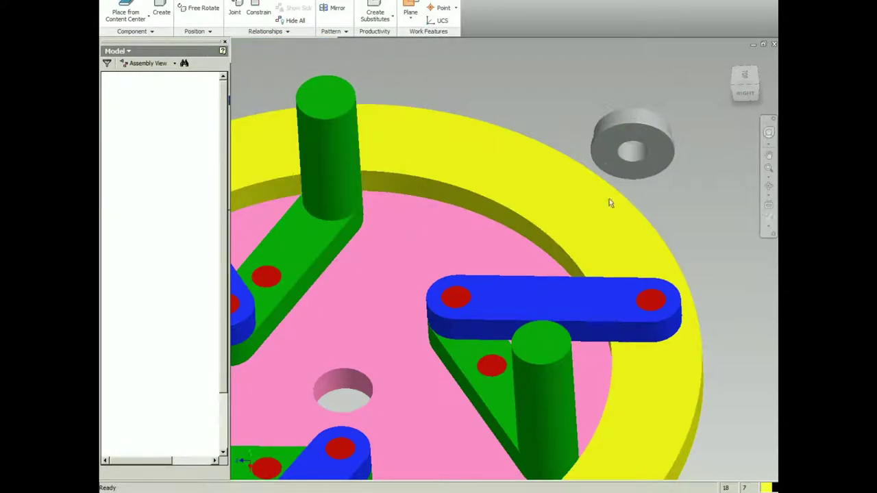
Open the pink disc for editing and sketch an 8 cm line at 30° from its centre on the top face
{"action": "double_click", "coordinate": [428, 259]}
{"action": "left_click", "coordinate": [745, 74]}
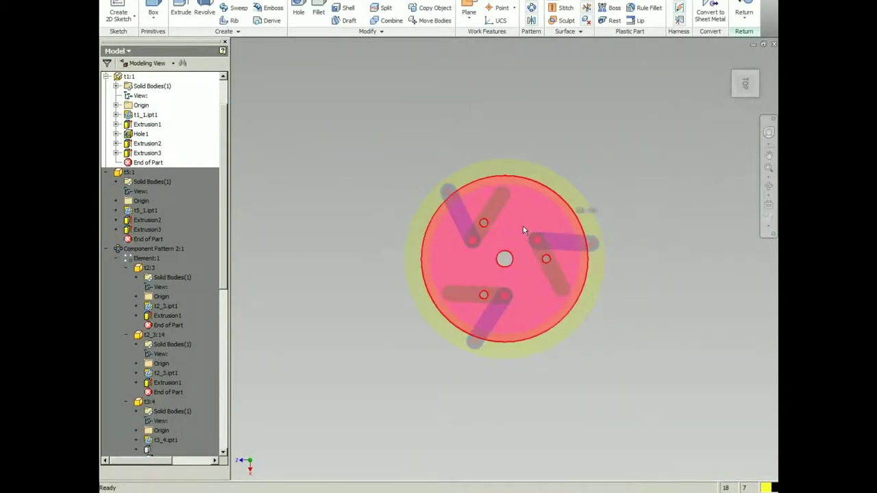
{"action": "left_click", "coordinate": [519, 226]}
{"action": "key", "text": "s"}
{"action": "left_click", "coordinate": [674, 103]}
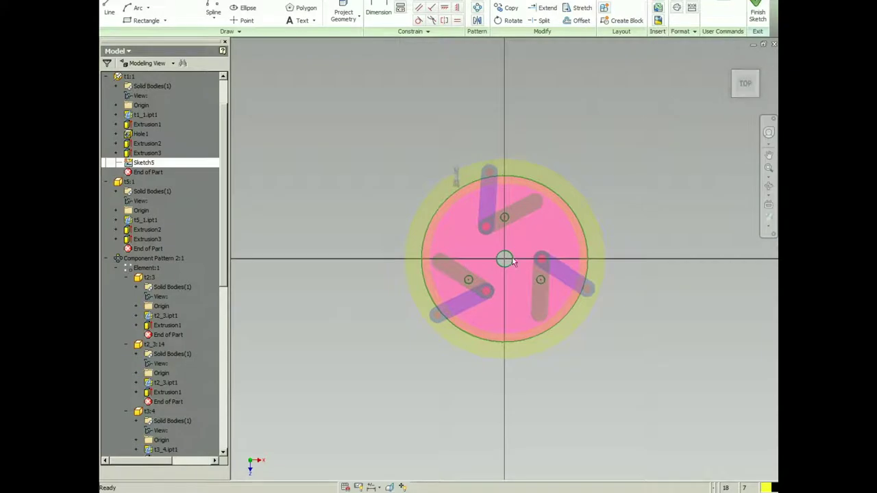
{"action": "left_click", "coordinate": [504, 259]}
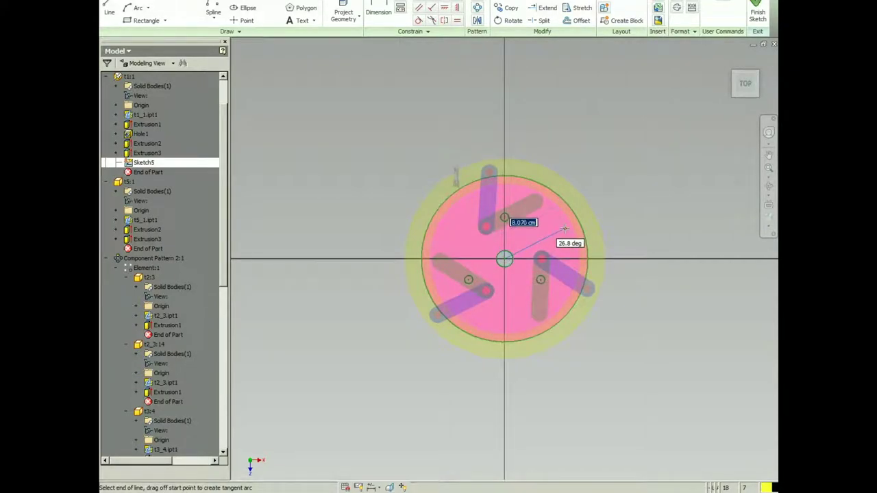
{"action": "key", "text": "Return"}
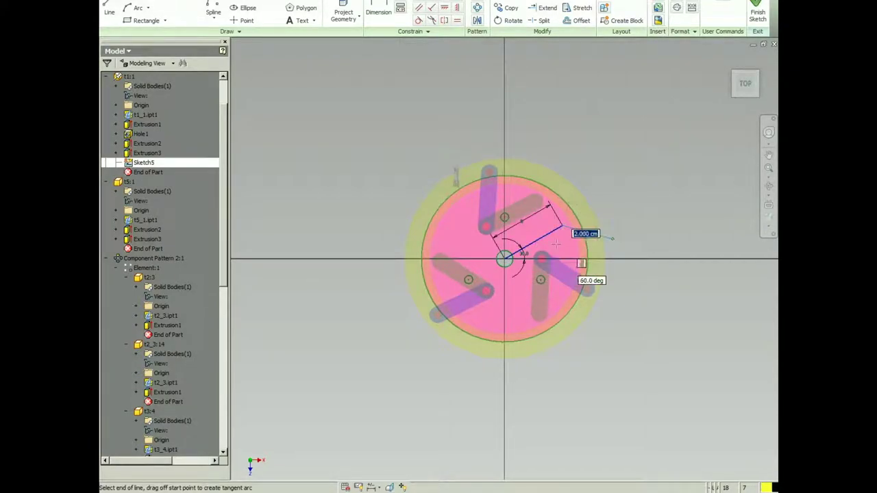
Create a 10 mm through-all hole at the line's outer end and return to the assembly
{"action": "scroll", "coordinate": [555, 232], "scroll_direction": "up", "scroll_amount": 5}
{"action": "key", "text": "Escape"}
{"action": "key", "text": "h"}
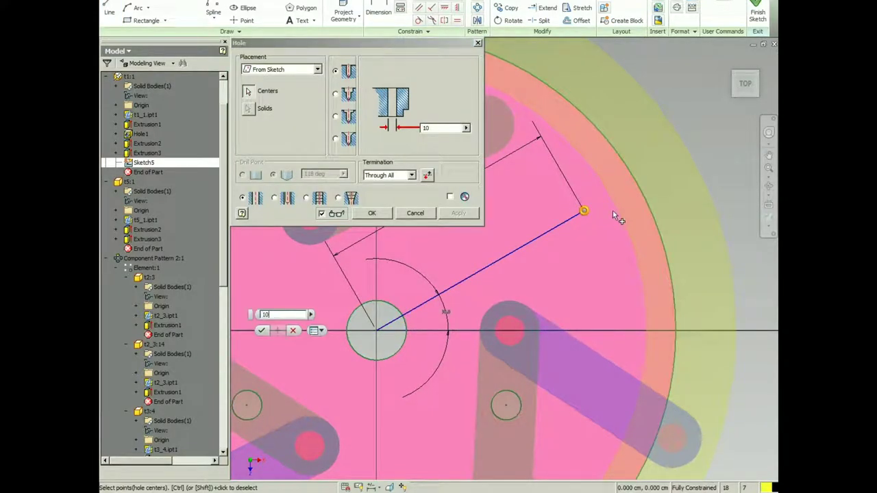
{"action": "left_click", "coordinate": [613, 210]}
{"action": "key", "text": "Return"}
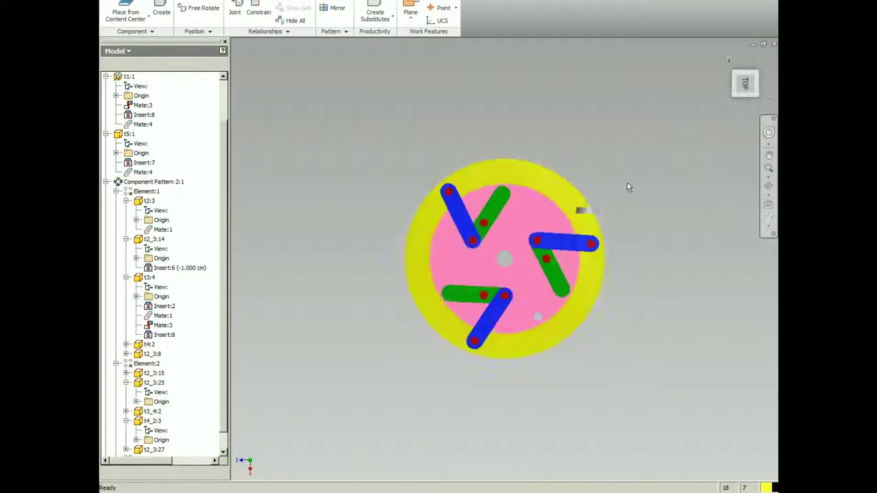
Freely rotate the loose bearing to expose the circular edges of its end face
{"action": "scroll", "coordinate": [627, 182], "scroll_direction": "up", "scroll_amount": 5}
{"action": "left_click", "coordinate": [607, 144]}
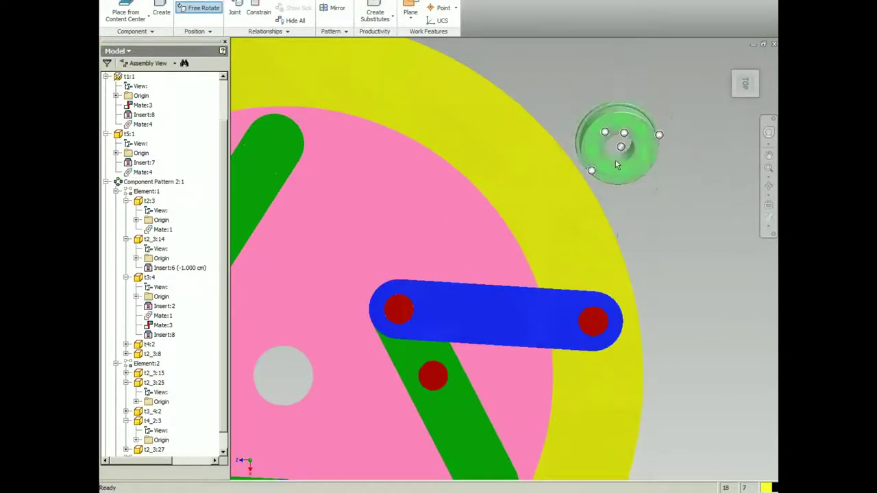
{"action": "key", "text": "c"}
{"action": "scroll", "coordinate": [611, 161], "scroll_direction": "up", "scroll_amount": 6}
{"action": "left_click", "coordinate": [552, 196]}
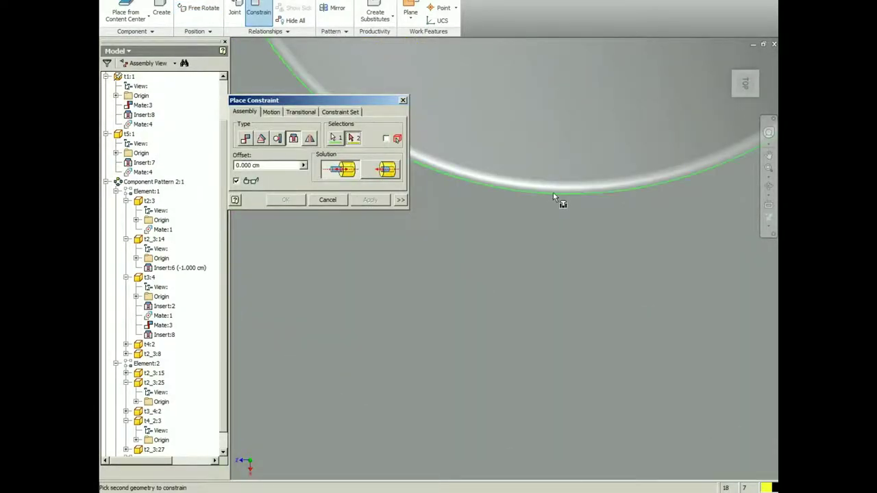
{"action": "scroll", "coordinate": [553, 196], "scroll_direction": "down", "scroll_amount": 5}
{"action": "scroll", "coordinate": [519, 294], "scroll_direction": "up", "scroll_amount": 6}
{"action": "left_click", "coordinate": [481, 341]}
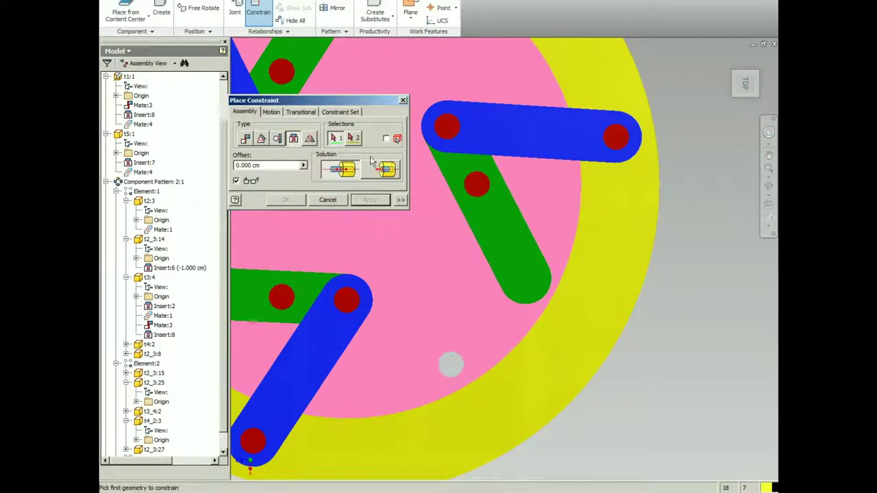
Insert-constrain the bearing's circular edge to the pink disc's new 10 mm hole with zero offset
{"action": "scroll", "coordinate": [528, 120], "scroll_direction": "up", "scroll_amount": 10}
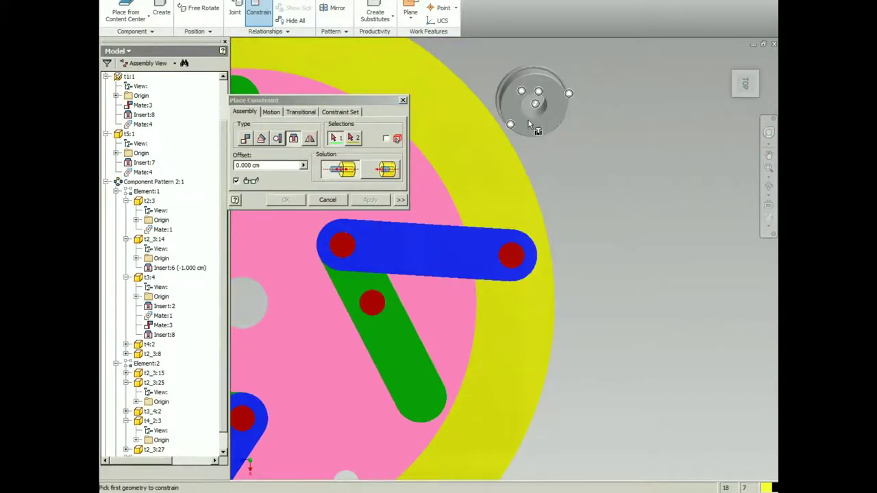
{"action": "scroll", "coordinate": [535, 110], "scroll_direction": "up", "scroll_amount": 2}
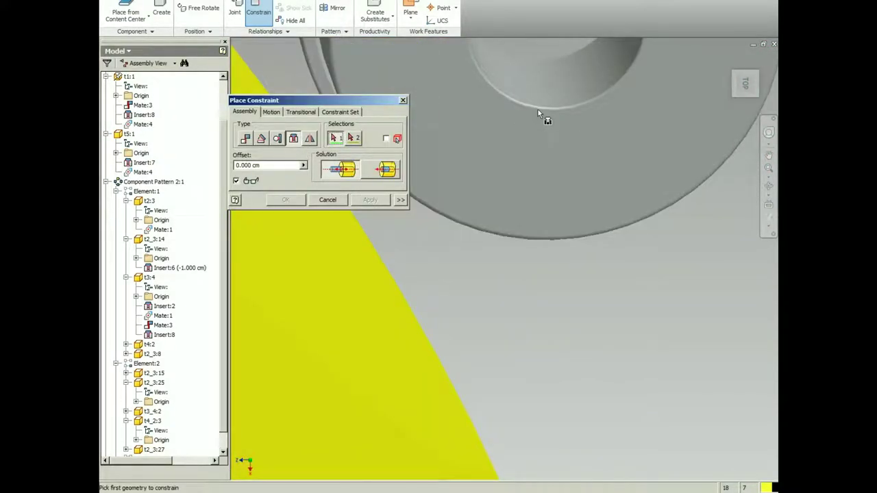
{"action": "scroll", "coordinate": [536, 108], "scroll_direction": "up", "scroll_amount": 6}
{"action": "left_click", "coordinate": [516, 125]}
{"action": "scroll", "coordinate": [557, 116], "scroll_direction": "down", "scroll_amount": 6}
{"action": "scroll", "coordinate": [549, 235], "scroll_direction": "down", "scroll_amount": 12}
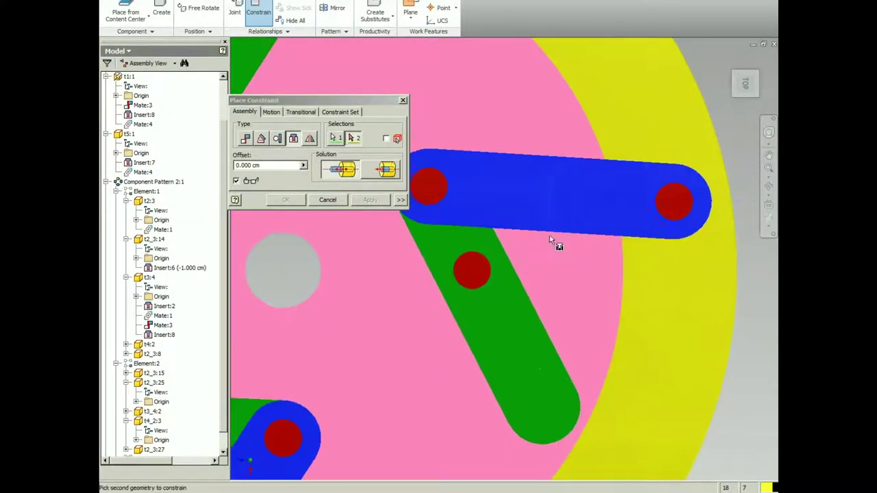
{"action": "scroll", "coordinate": [497, 384], "scroll_direction": "up", "scroll_amount": 4}
{"action": "middle_click_drag", "start_coordinate": [498, 384], "coordinate": [573, 277], "text": "shift"}
{"action": "left_click", "coordinate": [502, 264]}
{"action": "right_click", "coordinate": [502, 263]}
{"action": "left_click", "coordinate": [364, 200]}
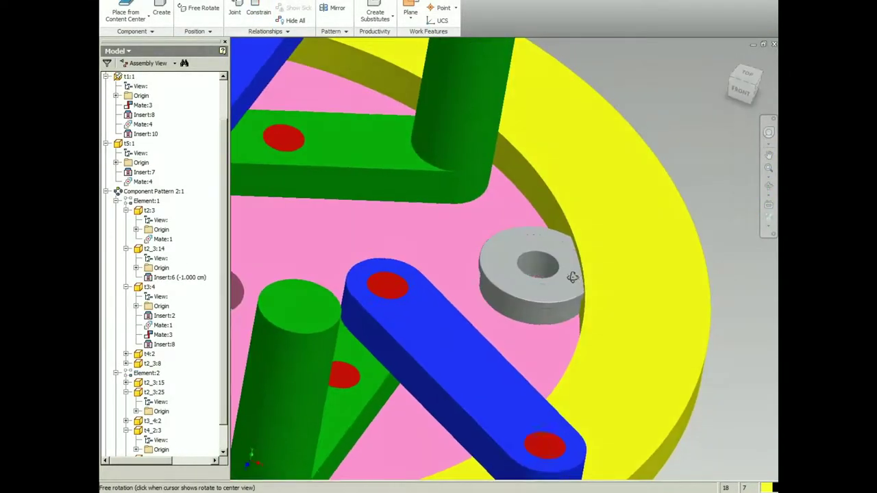
Measure the bearing body's outer diameter and the distance at its flange edge beside the yellow ring
{"action": "scroll", "coordinate": [569, 308], "scroll_direction": "up", "scroll_amount": 3}
{"action": "key", "text": "m"}
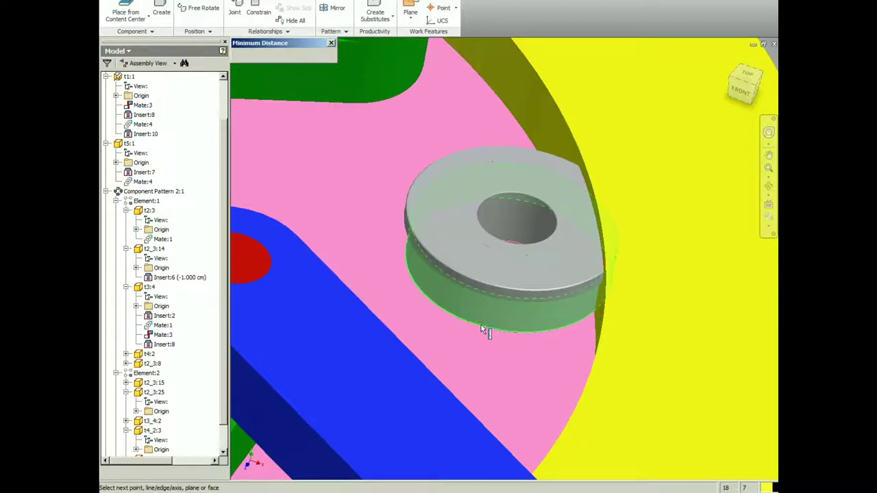
{"action": "left_click", "coordinate": [481, 324]}
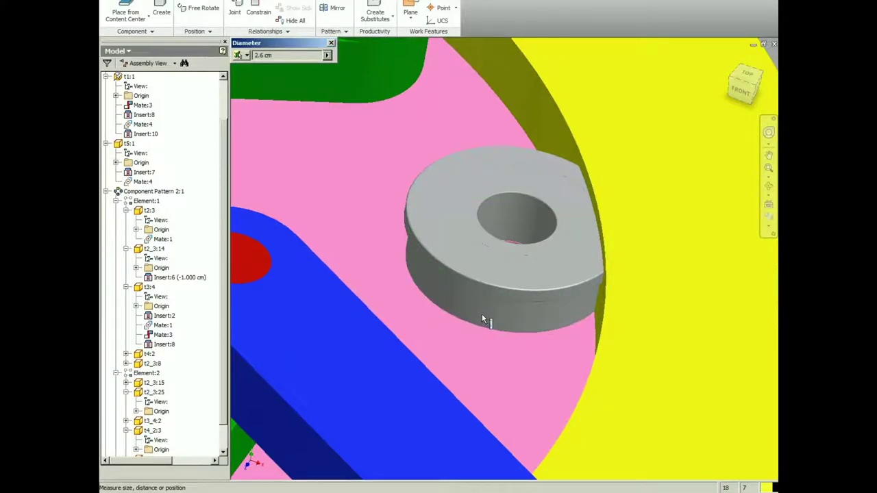
{"action": "key", "text": "Escape"}
{"action": "key", "text": "m"}
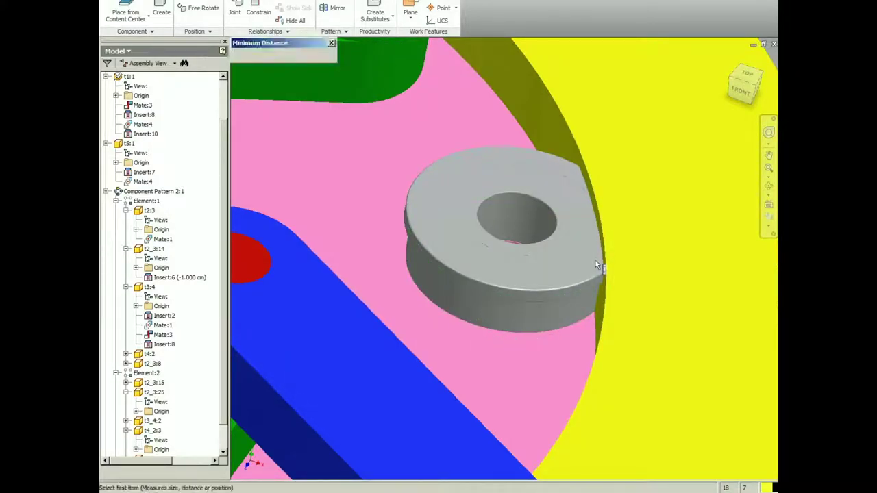
{"action": "scroll", "coordinate": [592, 259], "scroll_direction": "up", "scroll_amount": 3}
{"action": "left_click", "coordinate": [590, 240]}
{"action": "left_click", "coordinate": [644, 242]}
{"action": "middle_click_drag", "start_coordinate": [458, 287], "coordinate": [450, 285], "text": "shift"}
{"action": "left_click_drag", "start_coordinate": [450, 282], "coordinate": [394, 230]}
{"action": "key", "text": "Escape"}
Open the yellow ring, sketch on its top face and extrude-cut the ring profile 4 mm deep
{"action": "double_click", "coordinate": [635, 203]}
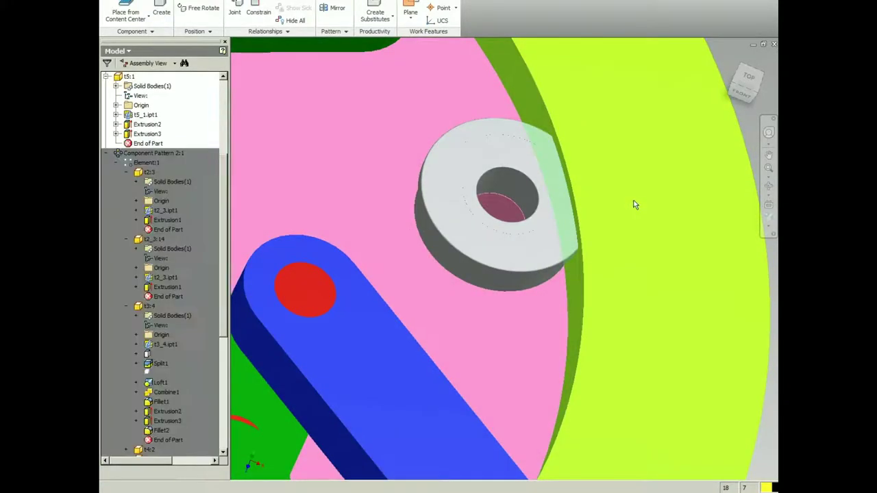
{"action": "left_click", "coordinate": [132, 13]}
{"action": "left_click", "coordinate": [630, 164]}
{"action": "type", "text": "e"}
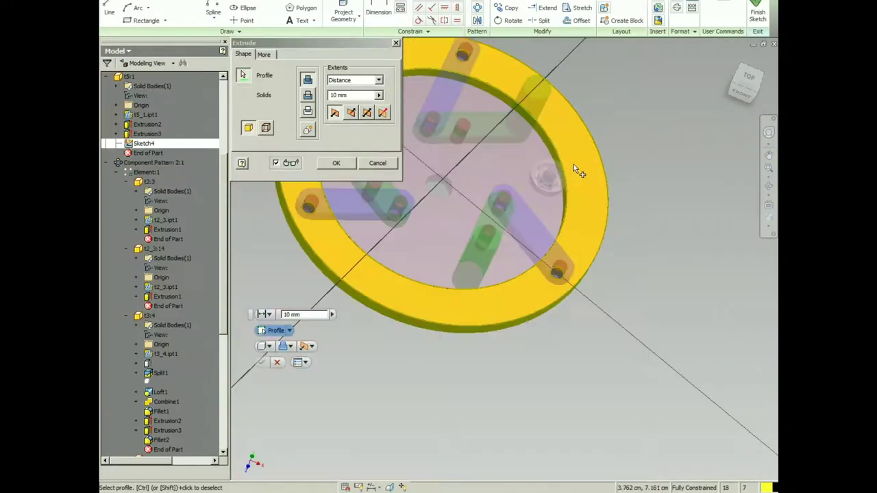
{"action": "type", "text": "4"}
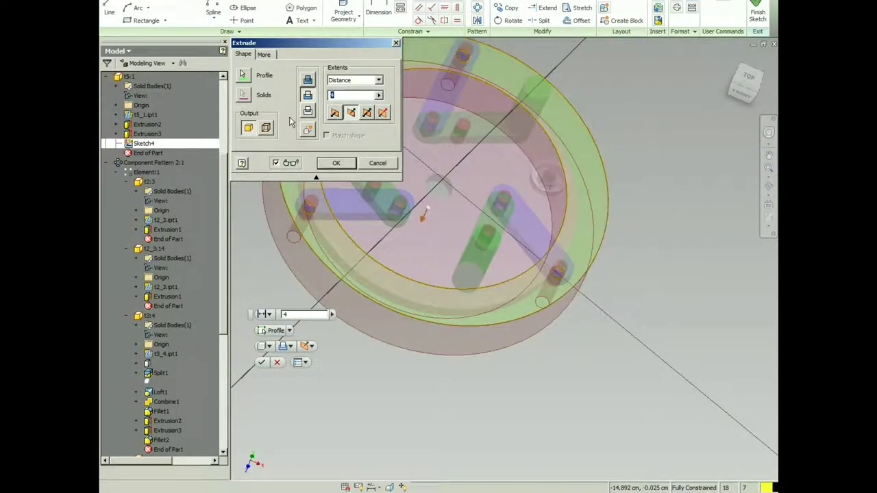
{"action": "key", "text": "Return"}
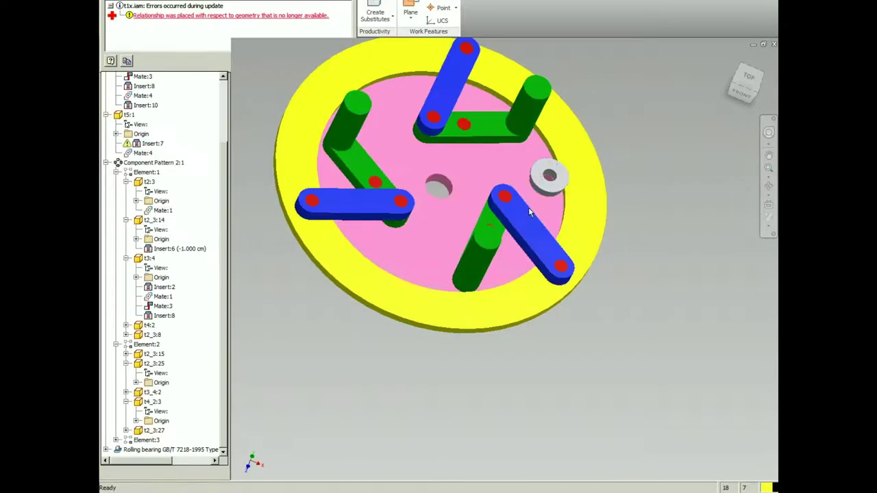
Set the bearing hole's distance from the pink disc's centre to 7.7 cm in its sketch and return to the assembly
{"action": "scroll", "coordinate": [508, 157], "scroll_direction": "up", "scroll_amount": 5}
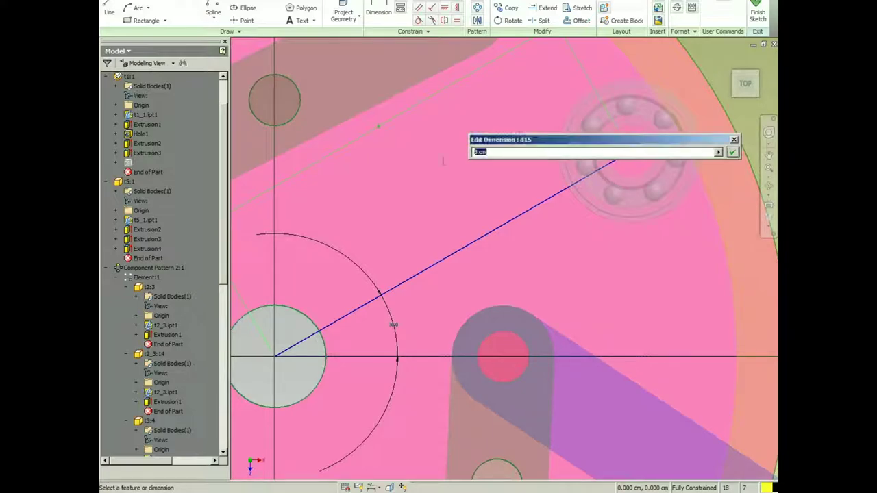
{"action": "middle_click_drag", "start_coordinate": [603, 208], "coordinate": [471, 255]}
{"action": "middle_click_drag", "start_coordinate": [521, 222], "coordinate": [546, 283]}
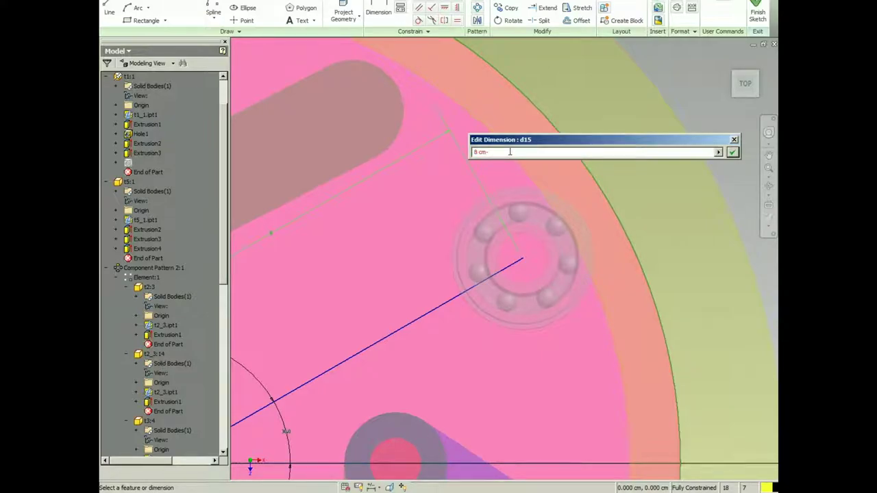
{"action": "key", "text": "Return"}
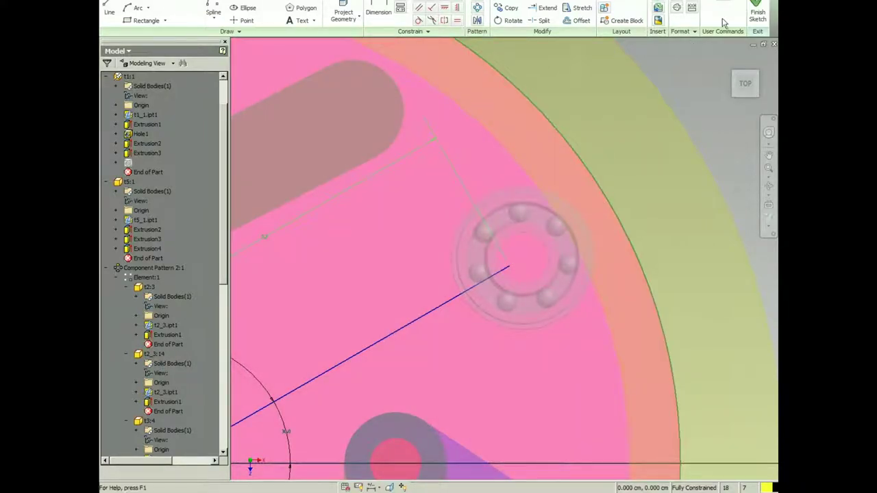
{"action": "left_click", "coordinate": [758, 14]}
{"action": "left_click", "coordinate": [744, 14]}
{"action": "left_click", "coordinate": [331, 59]}
Delete the yellow ring's broken insert relation to the link pin
{"action": "mouse_move", "coordinate": [595, 160]}
{"action": "middle_mouse_down", "text": "shift"}
{"action": "mouse_move", "coordinate": [602, 166]}
{"action": "mouse_move", "coordinate": [506, 163]}
{"action": "mouse_move", "coordinate": [543, 198]}
{"action": "middle_mouse_up", "text": "shift"}
{"action": "scroll", "coordinate": [472, 200], "scroll_direction": "up", "scroll_amount": 6}
{"action": "middle_click_drag", "start_coordinate": [472, 201], "coordinate": [490, 250], "text": "shift"}
{"action": "left_click", "coordinate": [655, 322]}
{"action": "key", "text": "Delete"}
{"action": "scroll", "coordinate": [645, 330], "scroll_direction": "down", "scroll_amount": 6}
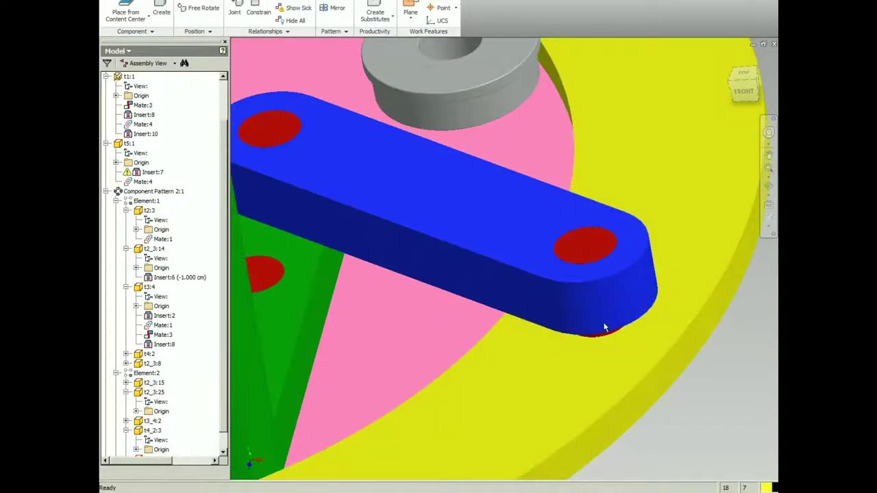
Insert-constrain the link pin to the yellow ring's hole with a 0.4 cm offset
{"action": "middle_click_drag", "start_coordinate": [606, 329], "coordinate": [448, 214], "text": "shift"}
{"action": "key", "text": "c"}
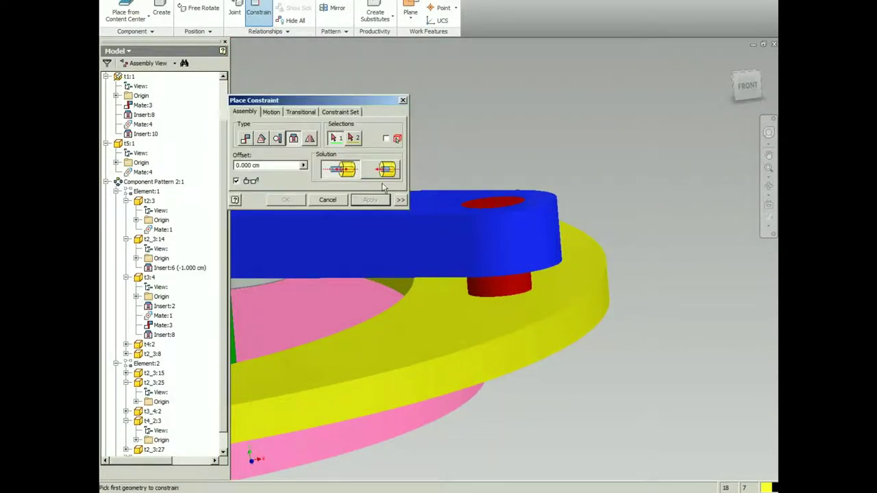
{"action": "middle_click_drag", "start_coordinate": [438, 251], "coordinate": [520, 253], "text": "shift"}
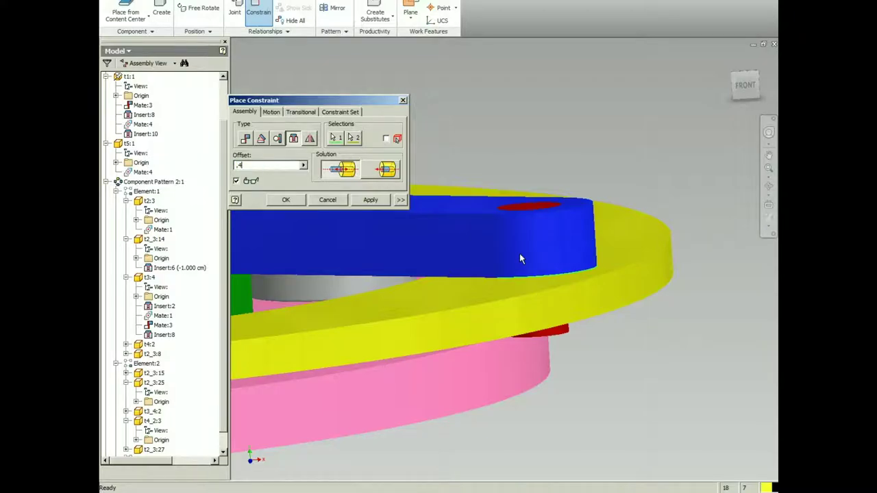
{"action": "scroll", "coordinate": [509, 200], "scroll_direction": "up", "scroll_amount": 3}
{"action": "middle_click_drag", "start_coordinate": [510, 200], "coordinate": [434, 200], "text": "shift"}
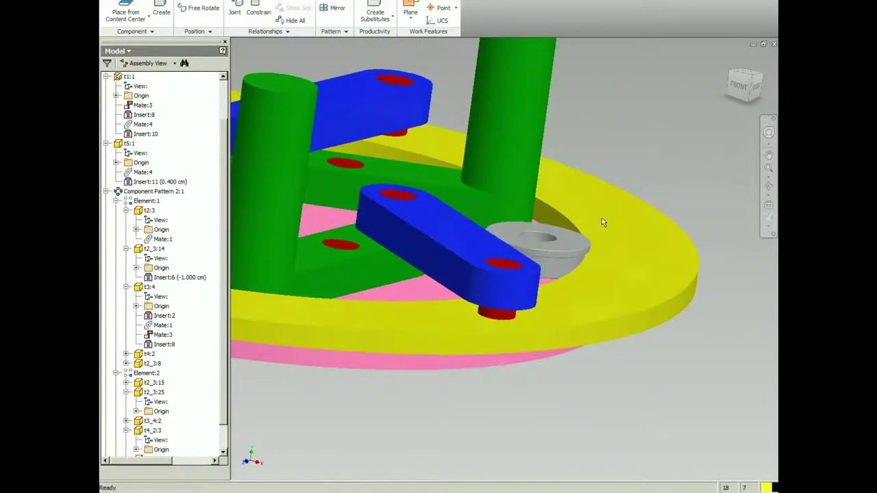
Undo the replacement of the yellow ring's insert relation
{"action": "key", "text": "ctrl+z"}
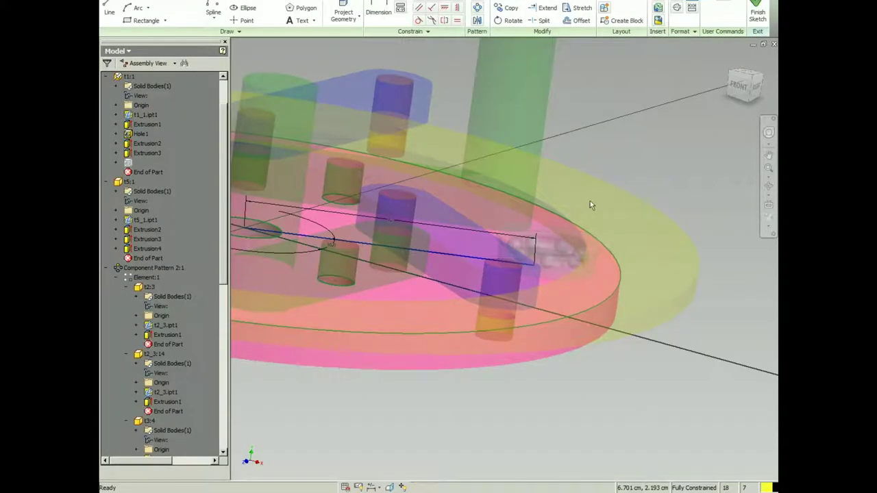
{"action": "key", "text": "ctrl+z"}
Try deleting the pink disc's Extrusion3 and bearing hole with their dependent sketches, and undo the deletion
{"action": "left_click", "coordinate": [147, 152]}
{"action": "left_click", "coordinate": [157, 159], "text": "shift"}
{"action": "key", "text": "Delete"}
{"action": "left_click", "coordinate": [223, 95]}
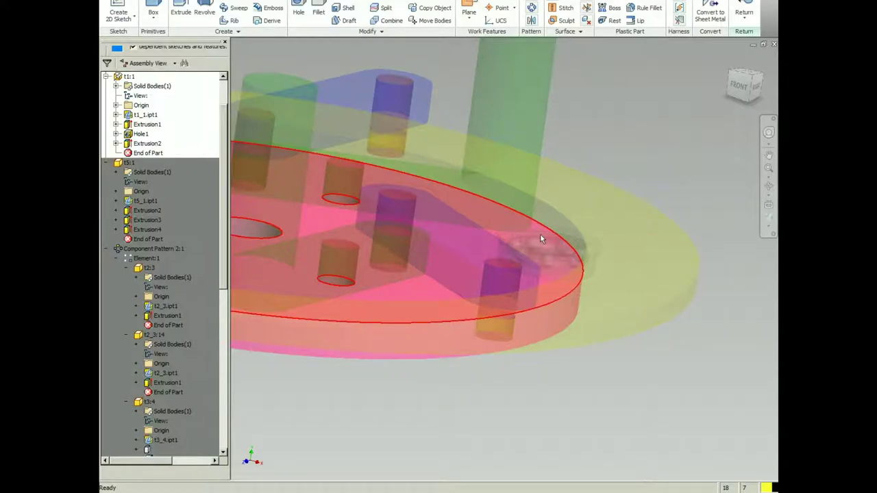
{"action": "middle_click_drag", "start_coordinate": [540, 233], "coordinate": [521, 231], "text": "shift"}
{"action": "key", "text": "ctrl+z"}
{"action": "key", "text": "ctrl+z"}
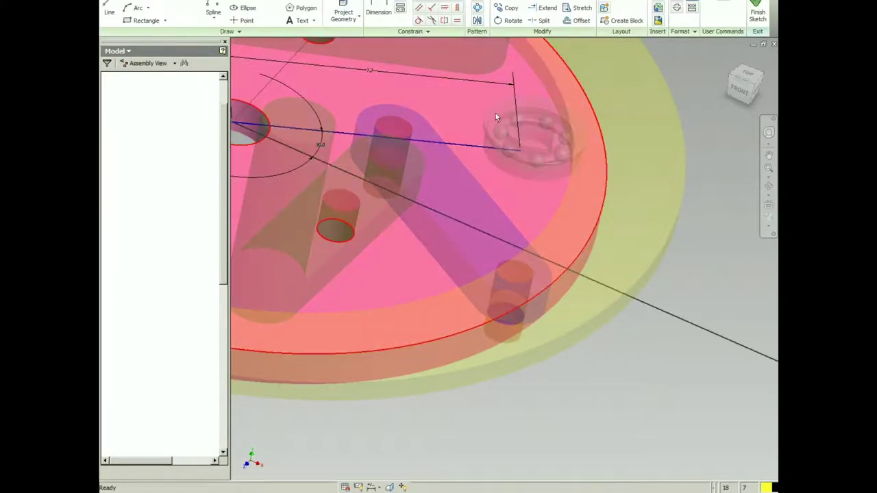
Leave the pink disc's sketch, open the yellow ring and delete Extrusion4 with its dependent sketch, returning to the assembly
{"action": "left_click", "coordinate": [757, 13]}
{"action": "left_click", "coordinate": [744, 14]}
{"action": "left_click", "coordinate": [336, 62]}
{"action": "double_click", "coordinate": [133, 143]}
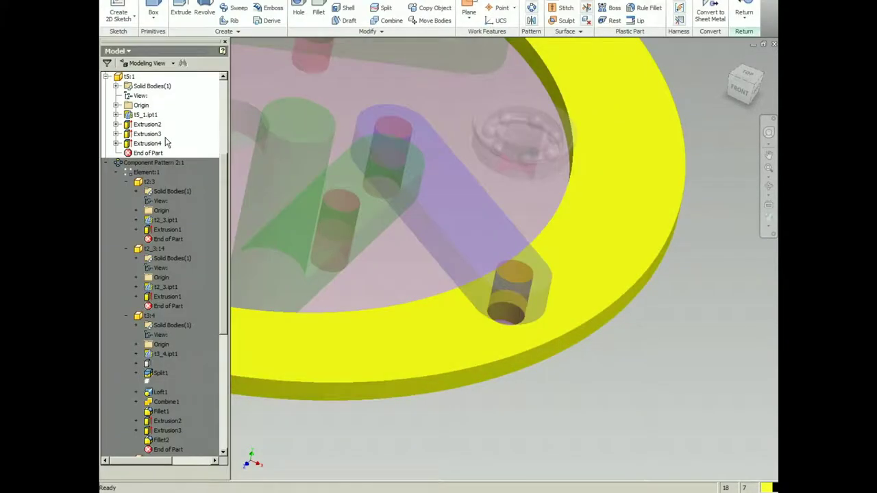
{"action": "left_click", "coordinate": [163, 143]}
{"action": "key", "text": "Delete"}
{"action": "left_click", "coordinate": [221, 94]}
{"action": "left_click", "coordinate": [744, 12]}
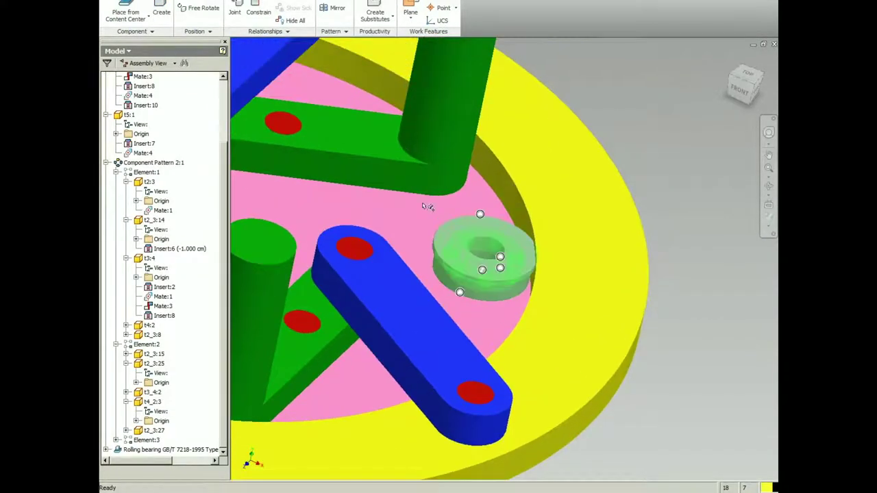
Set the bearing's insert offset to 0.4 cm and add the bearing to the three-arm component pattern
{"action": "left_click", "coordinate": [105, 450]}
{"action": "left_click", "coordinate": [137, 450]}
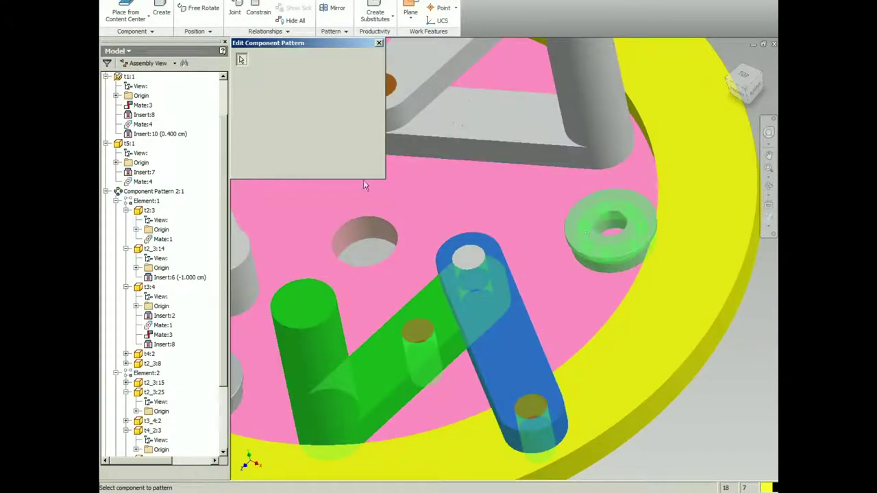
{"action": "left_click", "coordinate": [363, 179]}
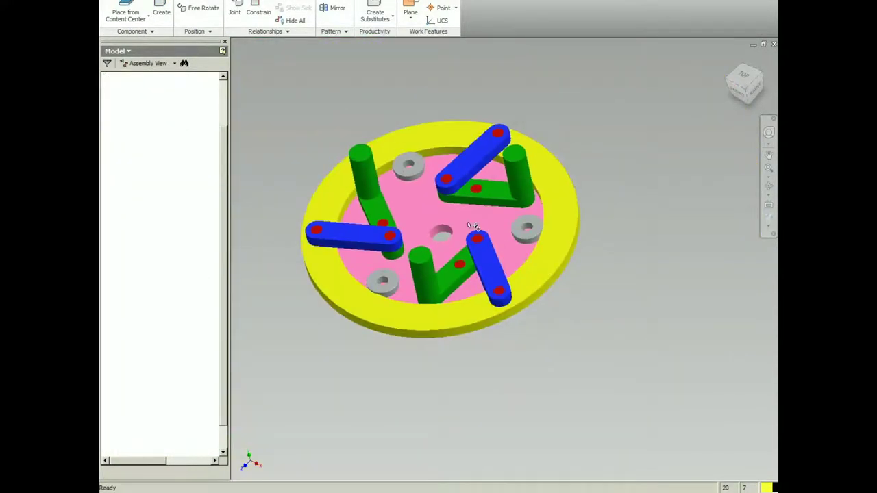
Pattern Hole2 circularly about the pink disc's centre hole with 3 occurrences over 360 deg and return to the assembly
{"action": "double_click", "coordinate": [489, 194]}
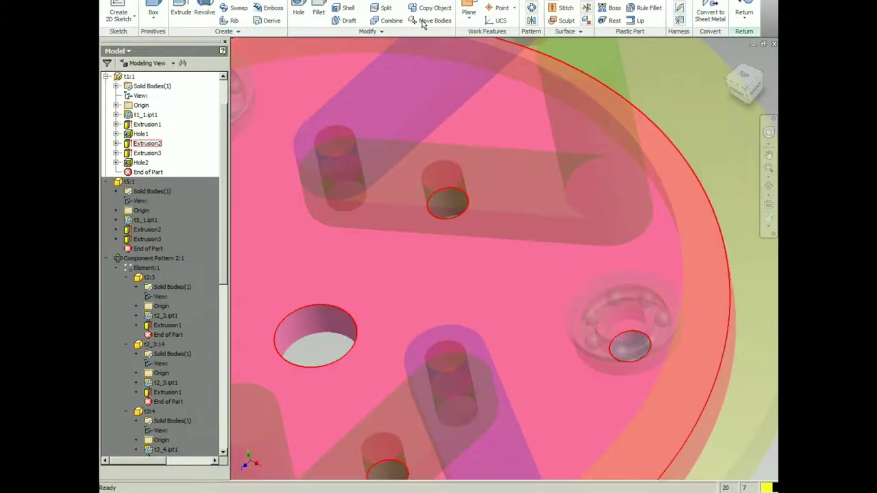
{"action": "left_click", "coordinate": [532, 8]}
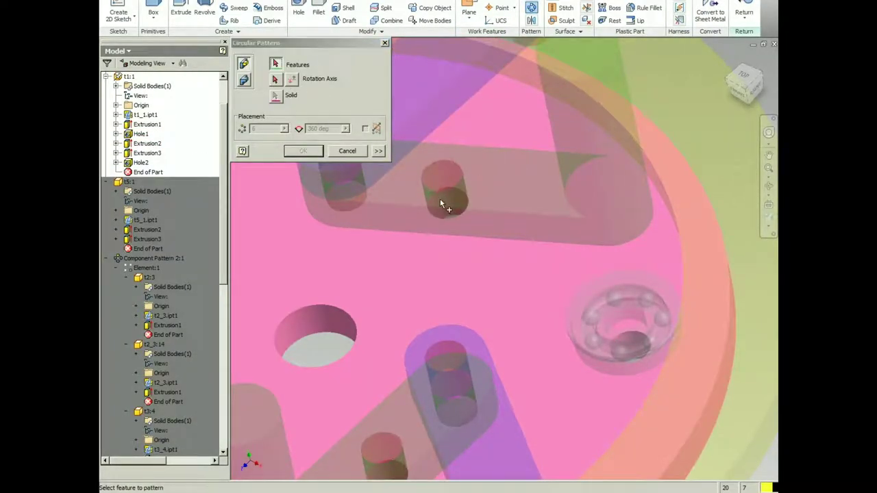
{"action": "left_click", "coordinate": [140, 162]}
{"action": "left_click", "coordinate": [332, 309]}
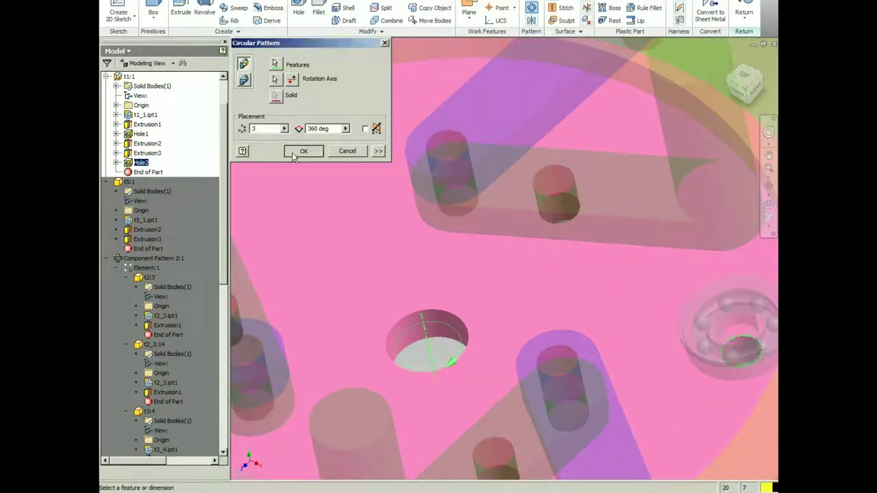
{"action": "left_click", "coordinate": [302, 151]}
{"action": "left_click", "coordinate": [744, 12]}
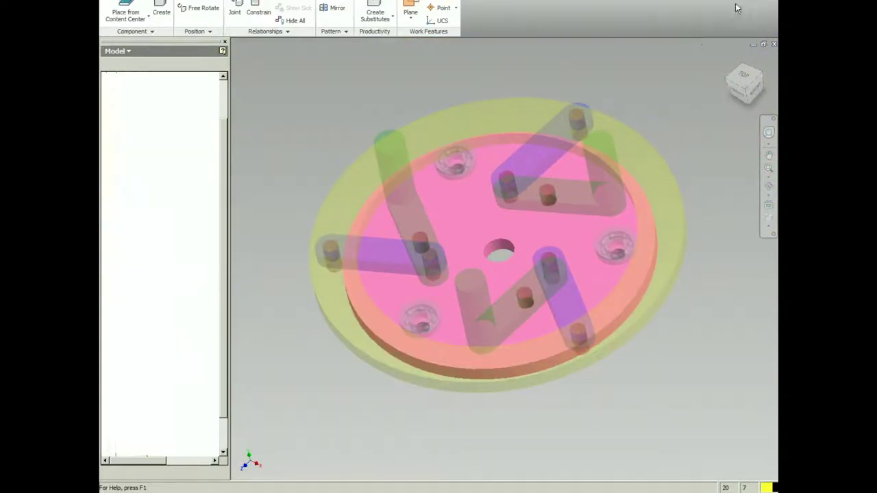
Choose the DIN 125-1 A washer from the plain washers in the Content Center fasteners
{"action": "middle_click_drag", "start_coordinate": [547, 225], "coordinate": [538, 249], "text": "shift"}
{"action": "scroll", "coordinate": [538, 251], "scroll_direction": "down", "scroll_amount": 2}
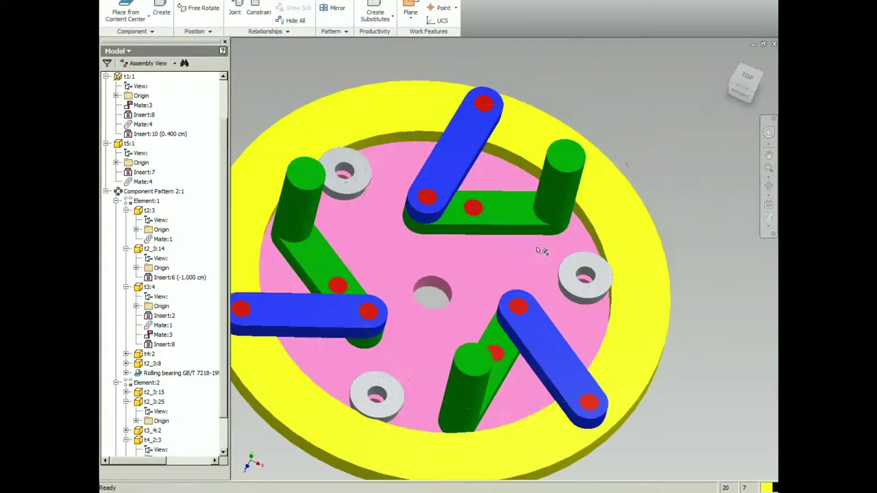
{"action": "left_click", "coordinate": [126, 10]}
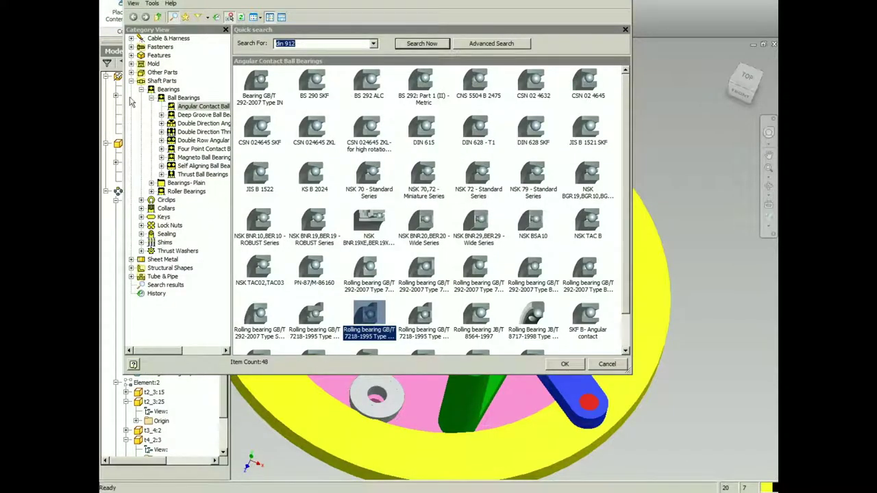
{"action": "left_click", "coordinate": [131, 81]}
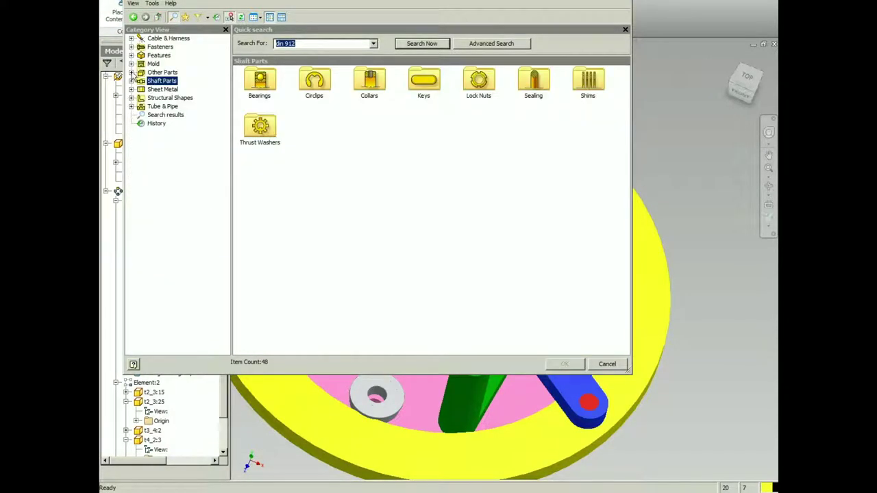
{"action": "left_click", "coordinate": [131, 46]}
{"action": "left_click", "coordinate": [141, 89]}
{"action": "left_click", "coordinate": [166, 98]}
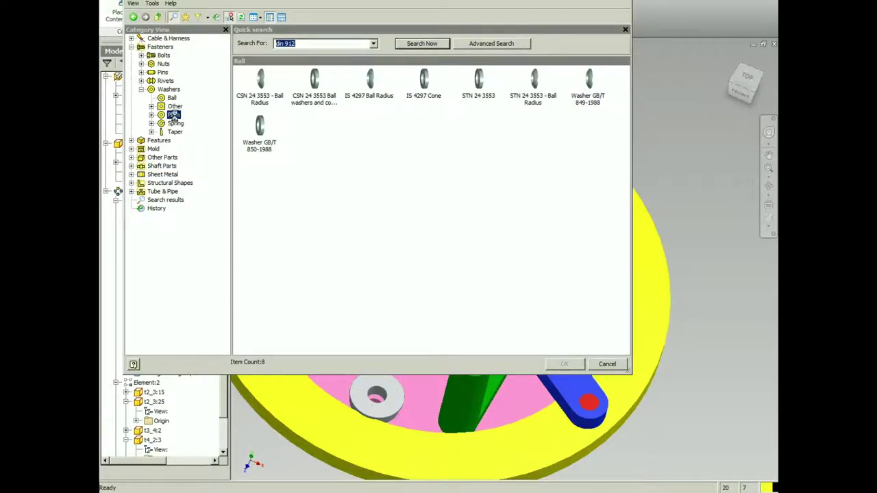
{"action": "left_click", "coordinate": [173, 116]}
{"action": "scroll", "coordinate": [424, 151], "scroll_direction": "down", "scroll_amount": 5}
{"action": "double_click", "coordinate": [423, 137]}
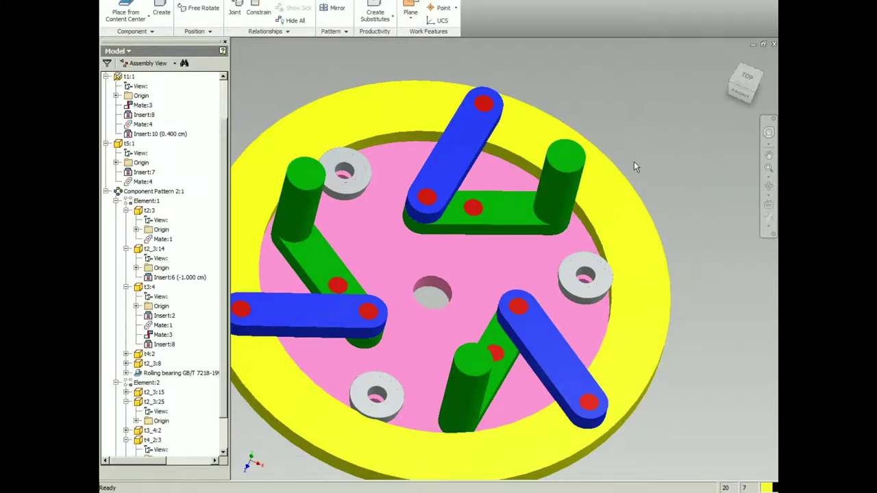
Place the DIN 125-1 A washer beside the yellow ring with a nominal diameter of 10 mm
{"action": "left_click", "coordinate": [634, 167]}
{"action": "left_click", "coordinate": [470, 251]}
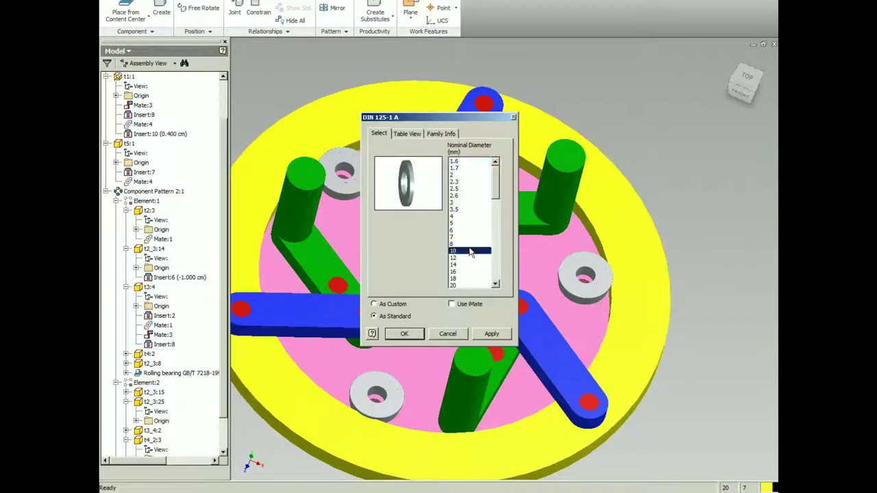
{"action": "left_click", "coordinate": [492, 334]}
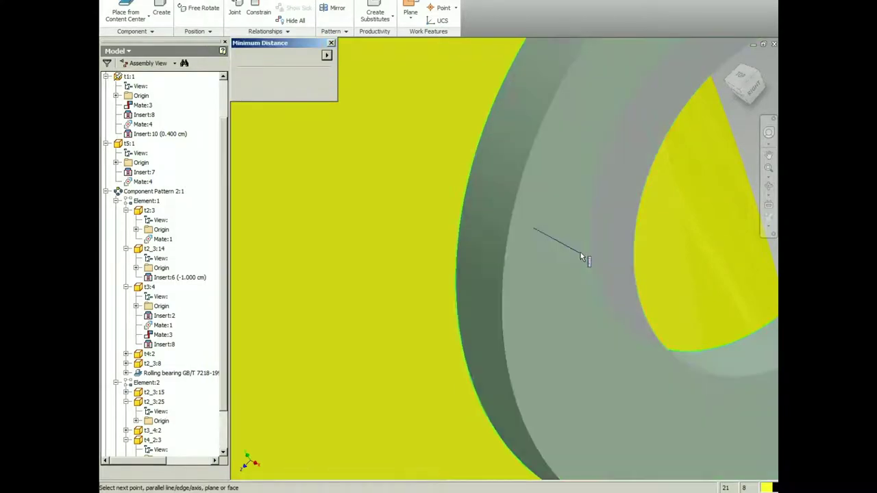
Measure the washer's thickness and set the measurement precision to four decimals
{"action": "left_click", "coordinate": [581, 252]}
{"action": "left_click", "coordinate": [327, 55]}
{"action": "mouse_move", "coordinate": [356, 137]}
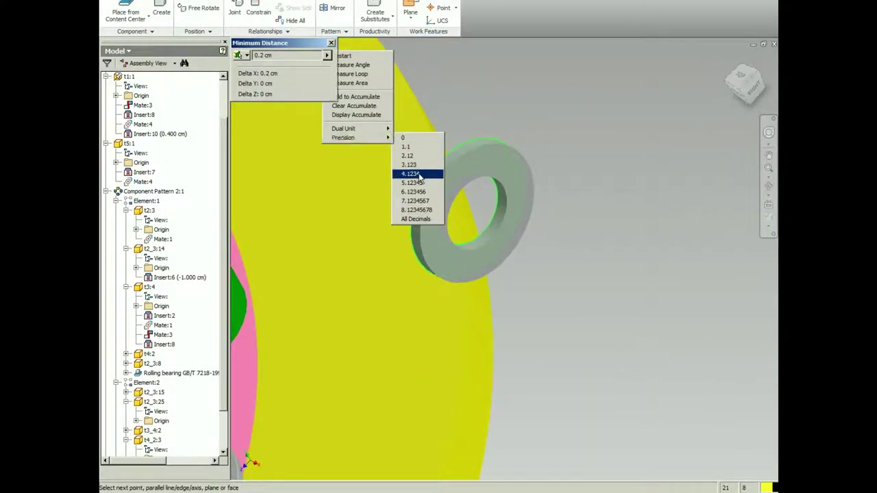
{"action": "left_click", "coordinate": [419, 176]}
{"action": "left_click", "coordinate": [331, 43]}
Separate the two placed washers and stack them face to face with an Insert constraint
{"action": "middle_click_drag", "start_coordinate": [470, 141], "coordinate": [555, 145]}
{"action": "left_click_drag", "start_coordinate": [550, 191], "coordinate": [627, 192]}
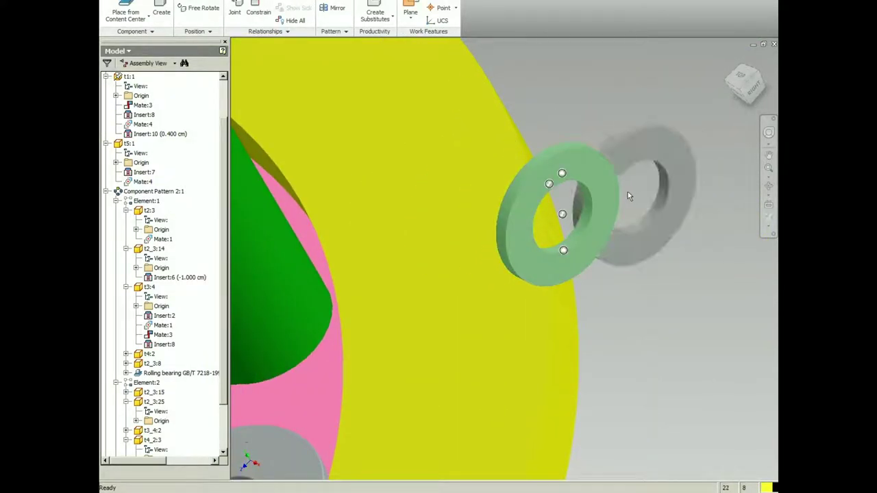
{"action": "key", "text": "c"}
{"action": "left_click", "coordinate": [664, 195]}
{"action": "right_click", "coordinate": [627, 178]}
{"action": "left_click", "coordinate": [610, 224]}
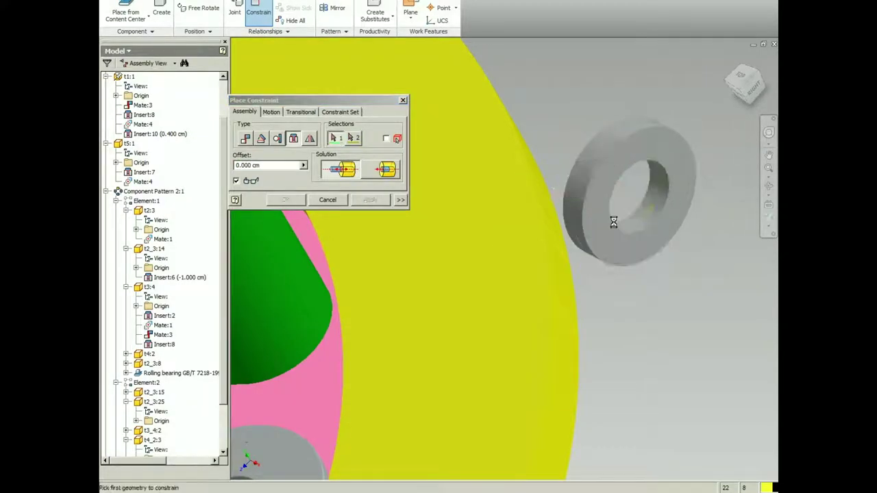
Insert the washer stack at the bearing hole of the pink disc with a 0 cm offset
{"action": "left_click", "coordinate": [612, 218]}
{"action": "scroll", "coordinate": [604, 207], "scroll_direction": "down", "scroll_amount": 5}
{"action": "scroll", "coordinate": [475, 307], "scroll_direction": "up", "scroll_amount": 3}
{"action": "key", "text": "F4"}
{"action": "left_click_drag", "start_coordinate": [475, 303], "coordinate": [539, 267]}
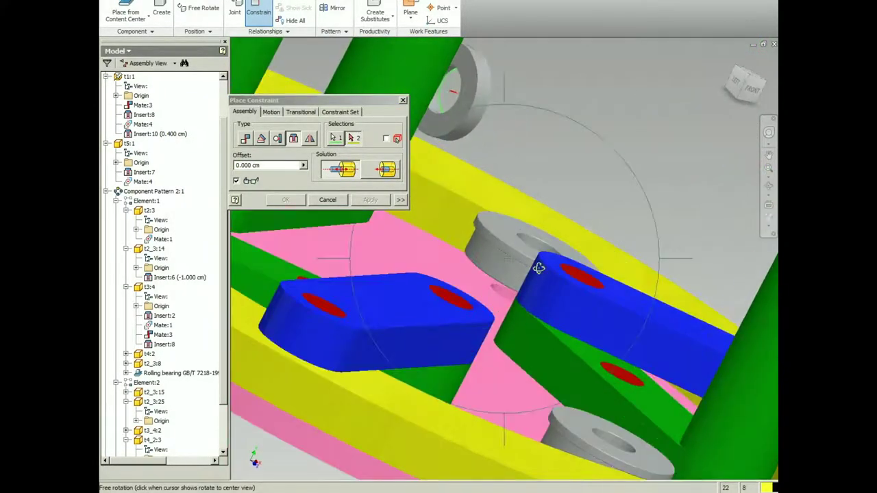
{"action": "left_click", "coordinate": [495, 294]}
{"action": "right_click_drag", "start_coordinate": [494, 294], "coordinate": [489, 333]}
{"action": "key", "text": "F4"}
{"action": "left_click_drag", "start_coordinate": [492, 251], "coordinate": [511, 322]}
{"action": "key", "text": "Escape"}
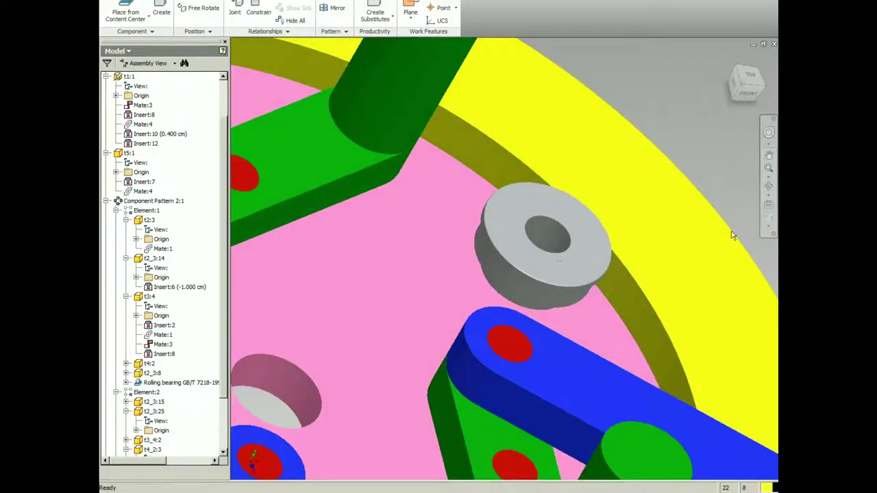
Change the visual style to show the edges of the shaded model and inspect the bearing
{"action": "left_click", "coordinate": [769, 227]}
{"action": "left_click", "coordinate": [709, 252]}
{"action": "key", "text": "F4"}
{"action": "left_click_drag", "start_coordinate": [538, 240], "coordinate": [493, 250]}
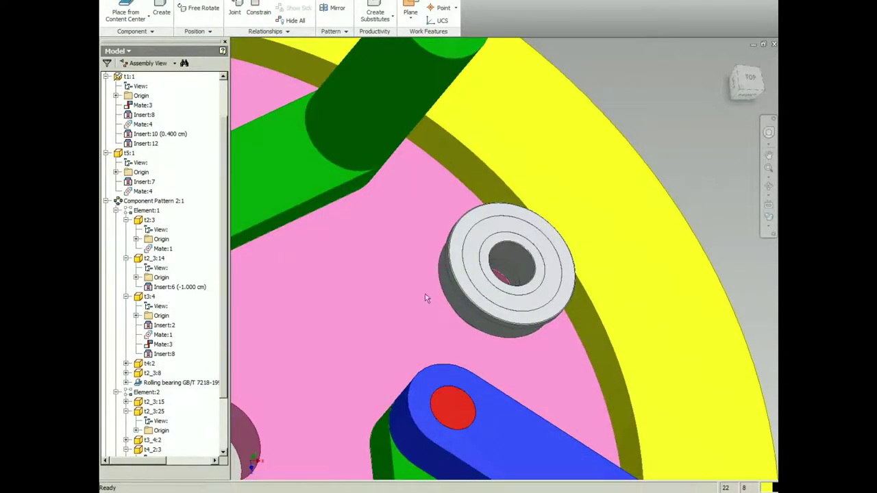
Add both DIN 125-1 A washers to the three-arm component pattern
{"action": "double_click", "coordinate": [349, 179]}
{"action": "left_click", "coordinate": [740, 8]}
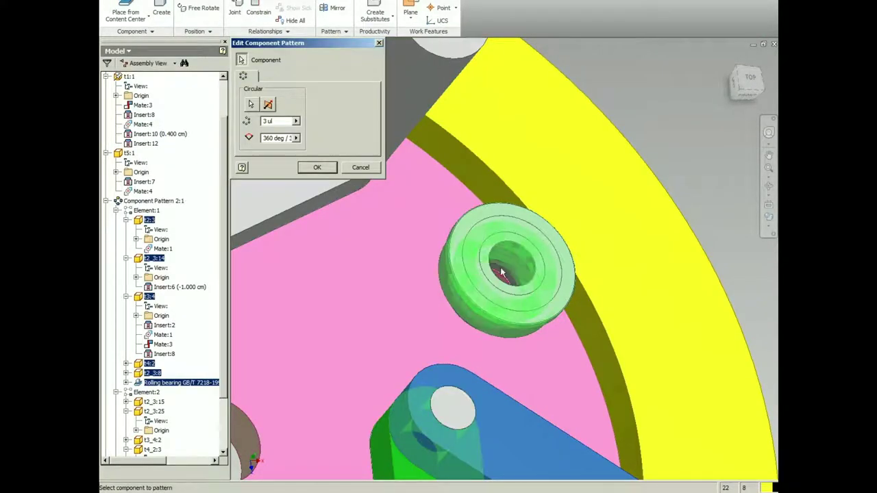
{"action": "left_click", "coordinate": [317, 167]}
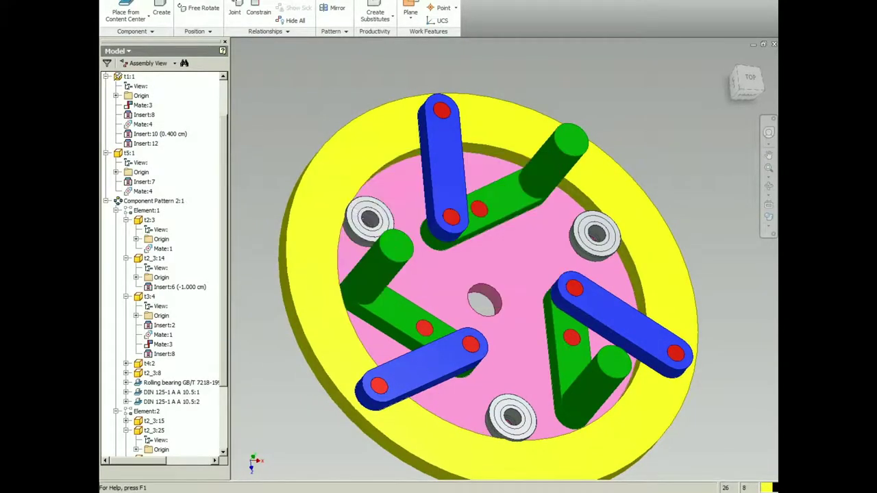
{"action": "left_click", "coordinate": [248, 102]}
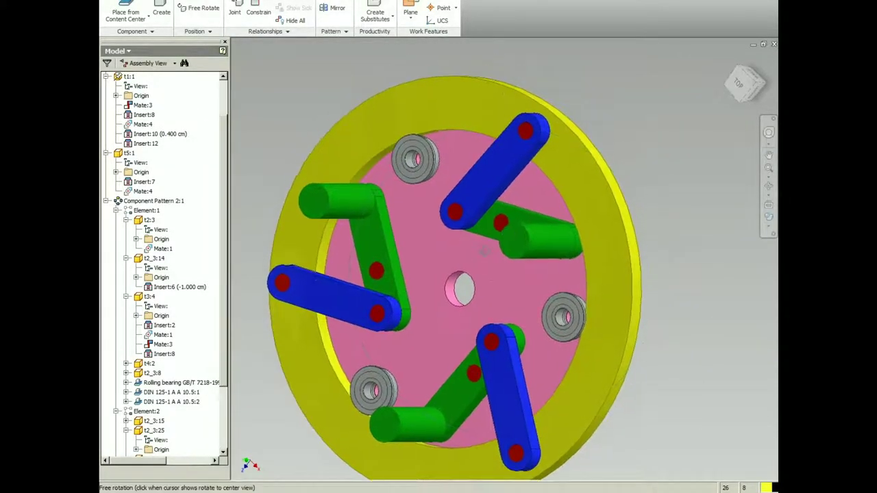
Find the DIN 127 spring washer in the Content Center and place one beside the yellow ring
{"action": "middle_click_drag", "start_coordinate": [485, 252], "coordinate": [528, 211], "text": "shift"}
{"action": "middle_click_drag", "start_coordinate": [485, 185], "coordinate": [565, 188]}
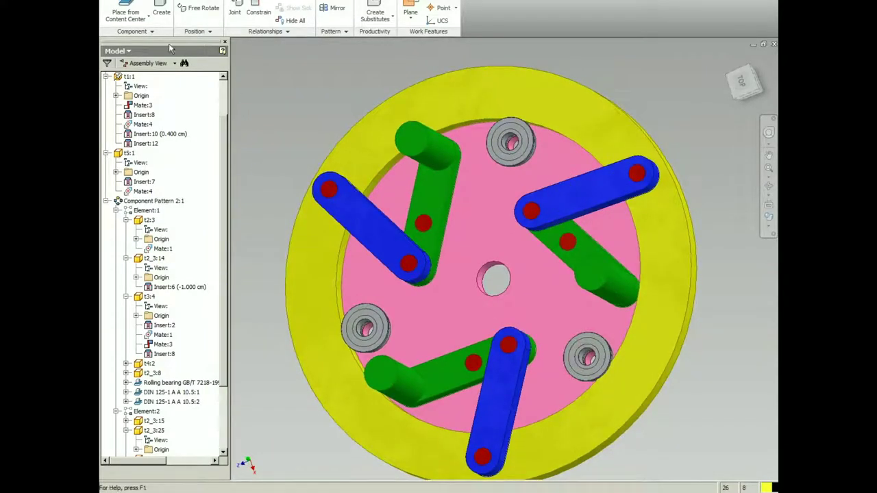
{"action": "left_click", "coordinate": [125, 10]}
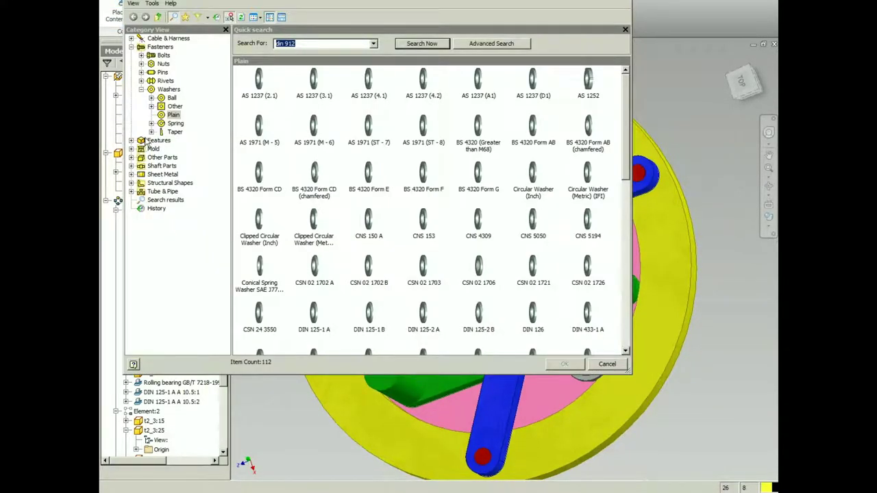
{"action": "left_click", "coordinate": [173, 125]}
{"action": "scroll", "coordinate": [456, 154], "scroll_direction": "down", "scroll_amount": 5}
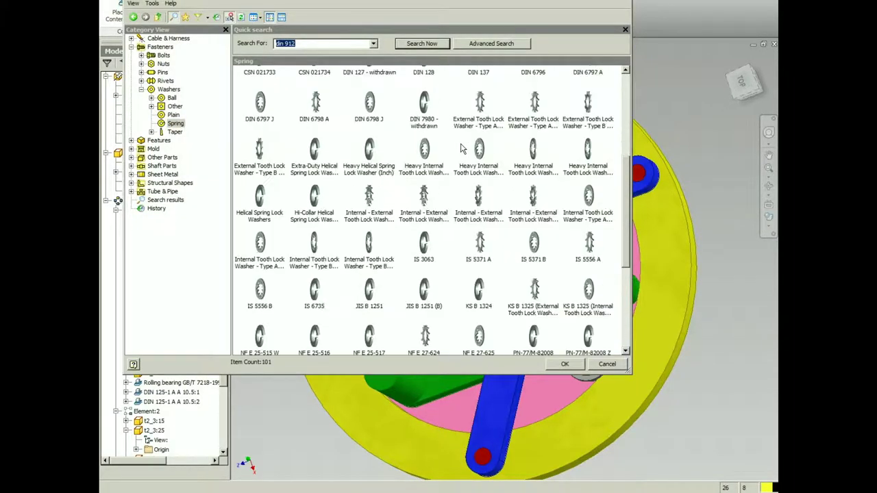
{"action": "scroll", "coordinate": [454, 152], "scroll_direction": "down", "scroll_amount": 6}
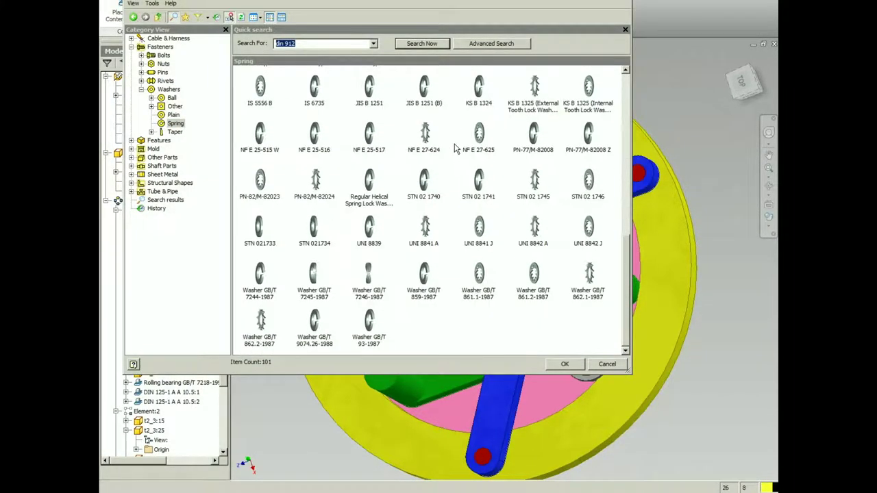
{"action": "scroll", "coordinate": [473, 163], "scroll_direction": "up", "scroll_amount": 3}
{"action": "scroll", "coordinate": [480, 153], "scroll_direction": "up", "scroll_amount": 6}
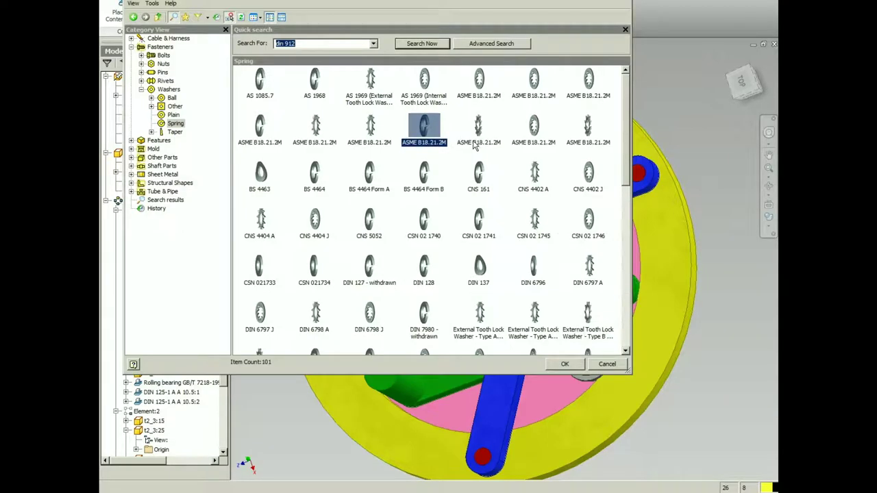
{"action": "left_click", "coordinate": [429, 267]}
{"action": "double_click", "coordinate": [372, 269]}
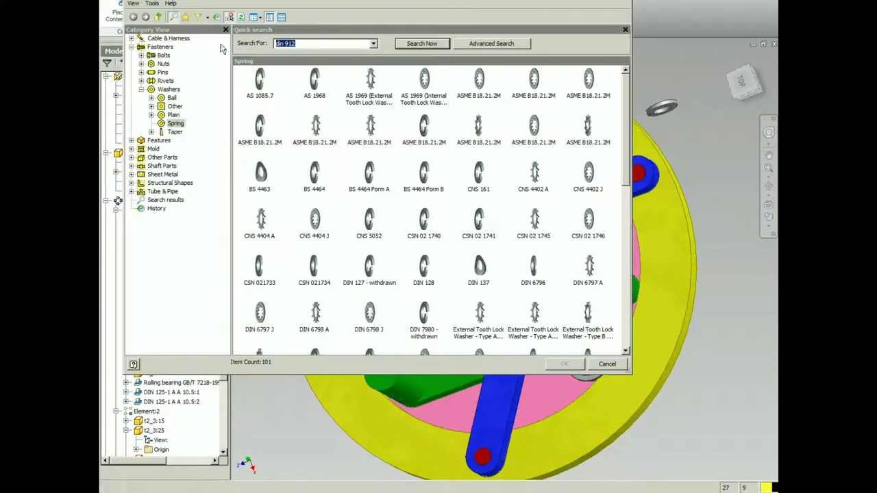
Browse the socket head bolts in the Content Center and choose the DIN 7984 screw
{"action": "left_click", "coordinate": [141, 56]}
{"action": "left_click", "coordinate": [151, 64]}
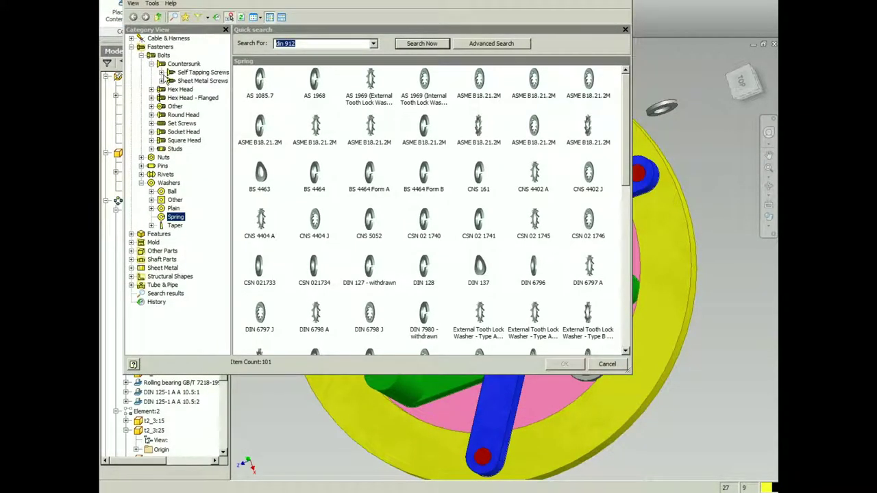
{"action": "left_click", "coordinate": [179, 132]}
{"action": "left_click", "coordinate": [480, 128]}
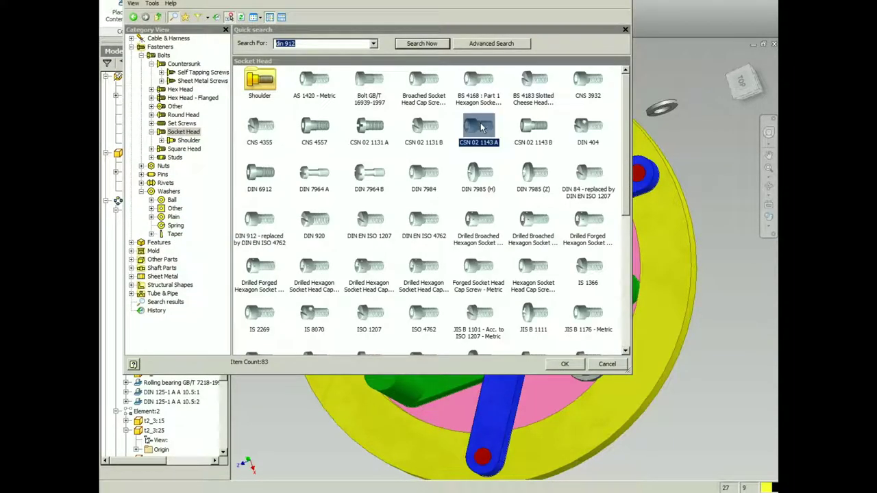
{"action": "left_click", "coordinate": [425, 175]}
{"action": "scroll", "coordinate": [442, 175], "scroll_direction": "down", "scroll_amount": 6}
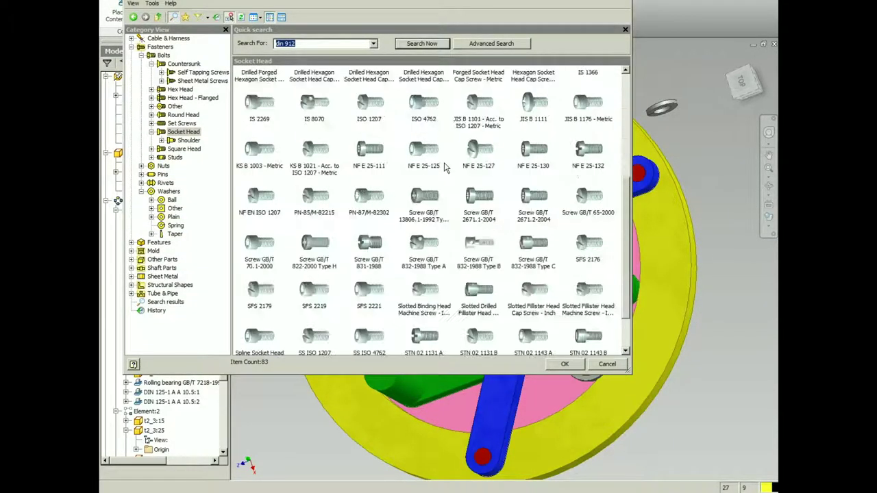
{"action": "scroll", "coordinate": [446, 171], "scroll_direction": "up", "scroll_amount": 5}
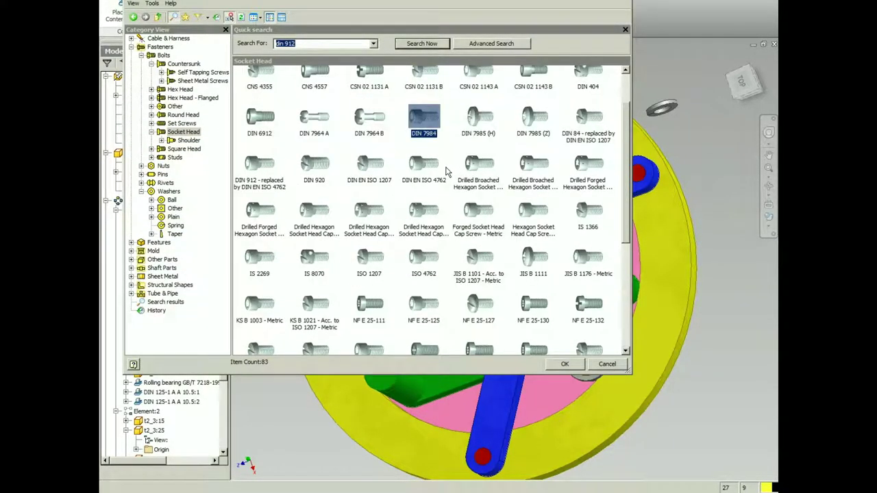
{"action": "double_click", "coordinate": [361, 172]}
Drop the DIN 7984 screw into the spring washer as M10 x 35 and move one screw copy aside
{"action": "scroll", "coordinate": [661, 114], "scroll_direction": "down", "scroll_amount": 4}
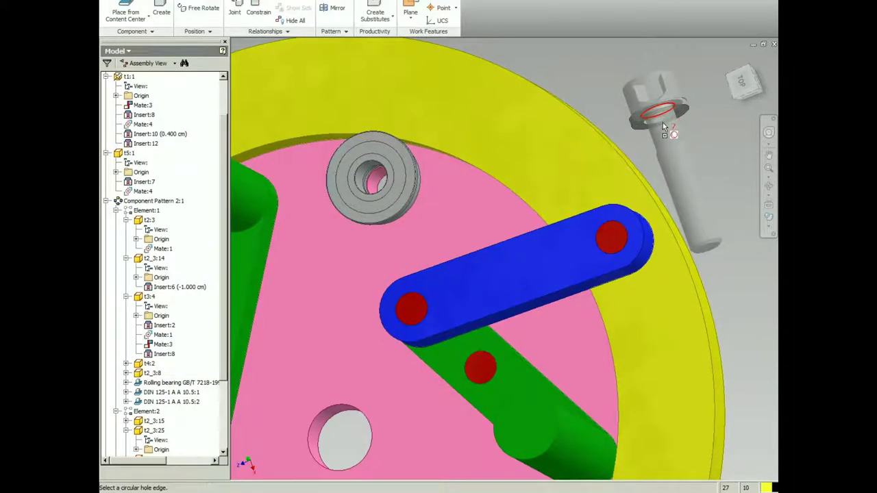
{"action": "left_click", "coordinate": [663, 123]}
{"action": "left_click_drag", "start_coordinate": [644, 74], "coordinate": [621, 12]}
{"action": "middle_click_drag", "start_coordinate": [621, 12], "coordinate": [608, 72]}
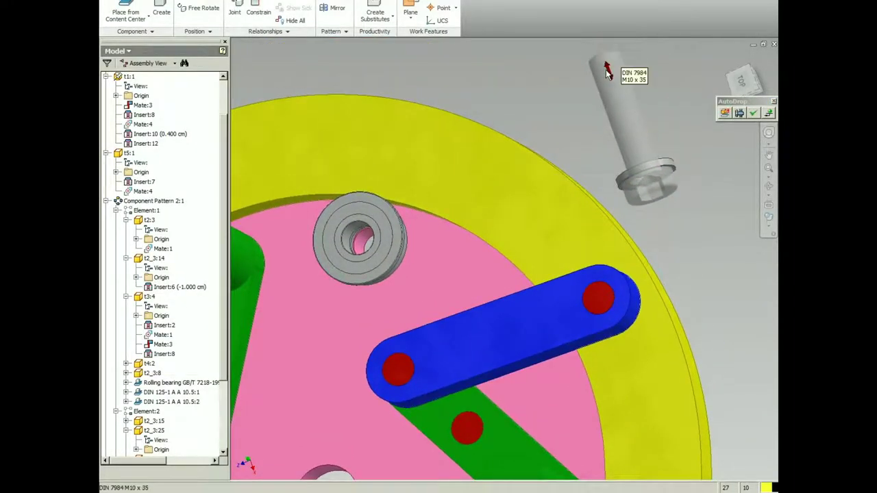
{"action": "left_click", "coordinate": [754, 113]}
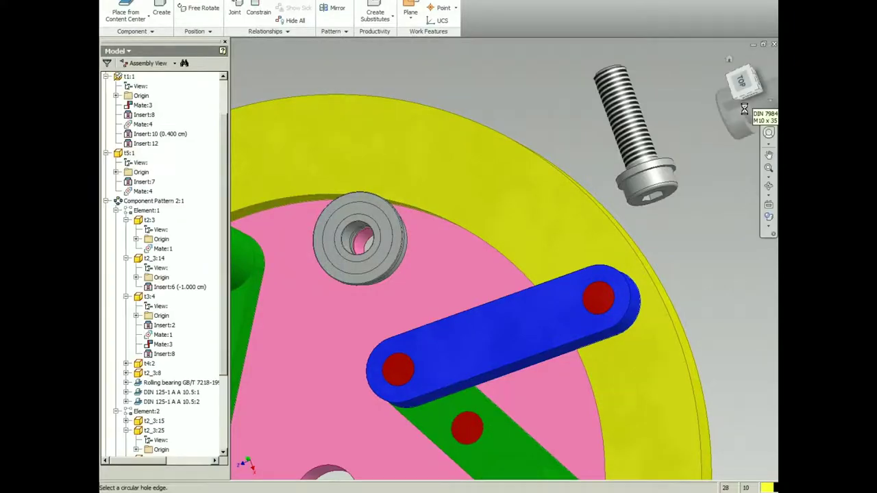
{"action": "key", "text": "Escape"}
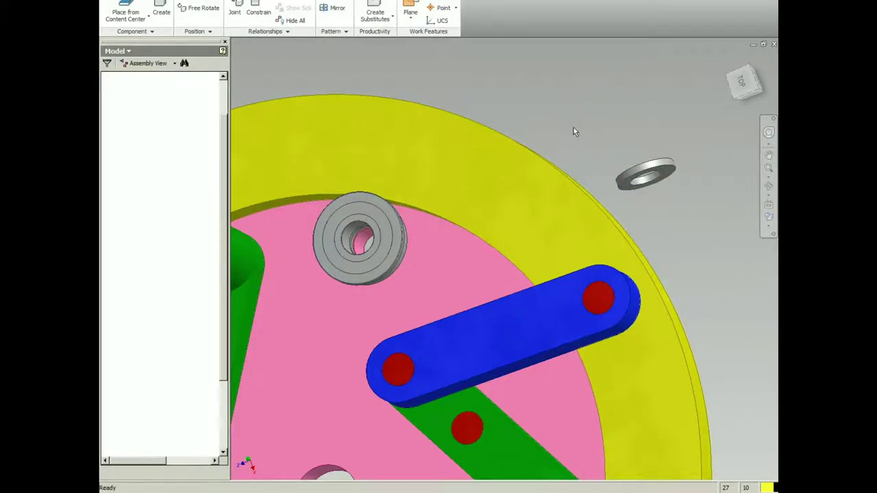
{"action": "left_click_drag", "start_coordinate": [644, 190], "coordinate": [582, 110]}
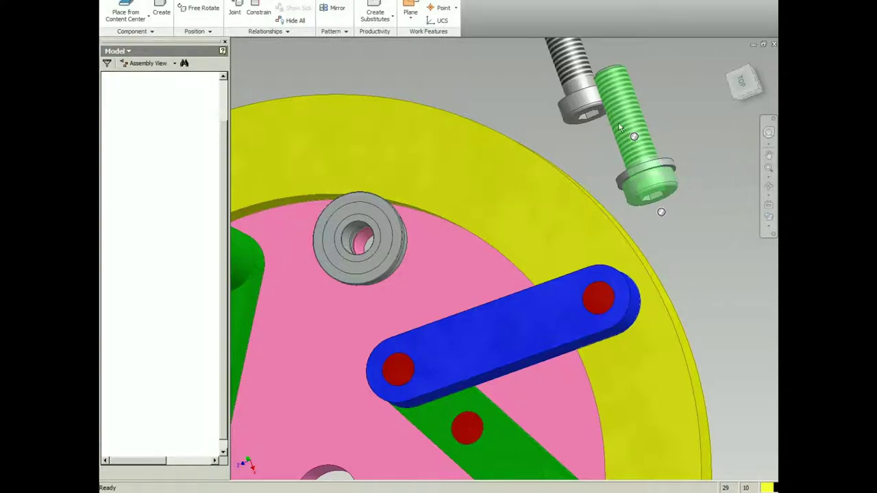
Find the DIN 934 hex nut among the hex nuts in the Content Center and place it on the M10 screw
{"action": "left_click", "coordinate": [128, 14]}
{"action": "left_click", "coordinate": [163, 141]}
{"action": "double_click", "coordinate": [315, 83]}
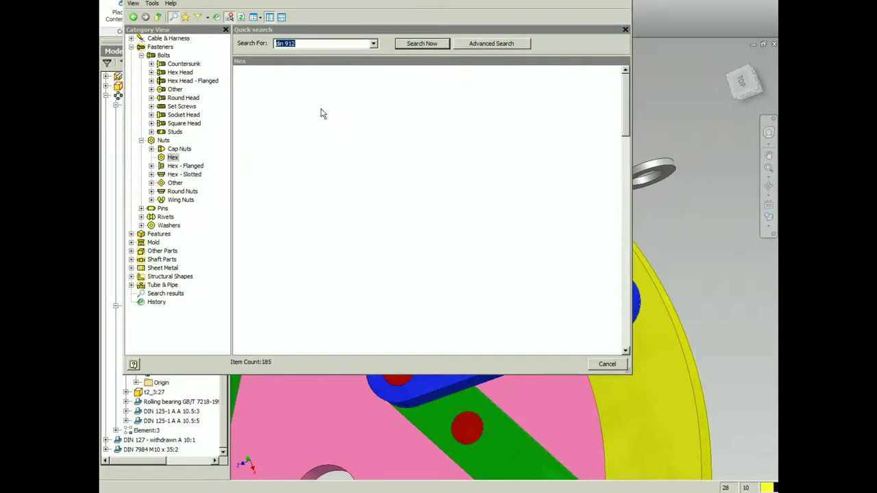
{"action": "key", "text": "Down"}
{"action": "key", "text": "Down"}
{"action": "key", "text": "Down"}
{"action": "key", "text": "Up"}
{"action": "key", "text": "Up"}
{"action": "key", "text": "Up"}
{"action": "key", "text": "Left"}
{"action": "key", "text": "Left"}
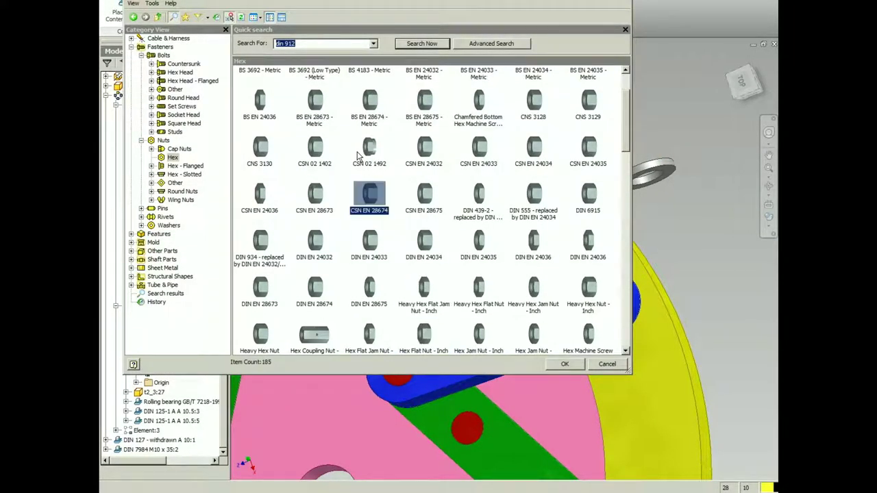
{"action": "key", "text": "Up"}
{"action": "key", "text": "Right"}
{"action": "key", "text": "Right"}
{"action": "key", "text": "Down"}
{"action": "key", "text": "Down"}
{"action": "key", "text": "Down"}
{"action": "key", "text": "Down"}
{"action": "key", "text": "Down"}
{"action": "key", "text": "Down"}
{"action": "key", "text": "Down"}
{"action": "key", "text": "Down"}
{"action": "key", "text": "Down"}
{"action": "key", "text": "Up"}
{"action": "key", "text": "Up"}
{"action": "key", "text": "Up"}
{"action": "key", "text": "Left"}
{"action": "key", "text": "Left"}
{"action": "key", "text": "Up"}
{"action": "key", "text": "Up"}
{"action": "key", "text": "Up"}
{"action": "key", "text": "Up"}
{"action": "key", "text": "Up"}
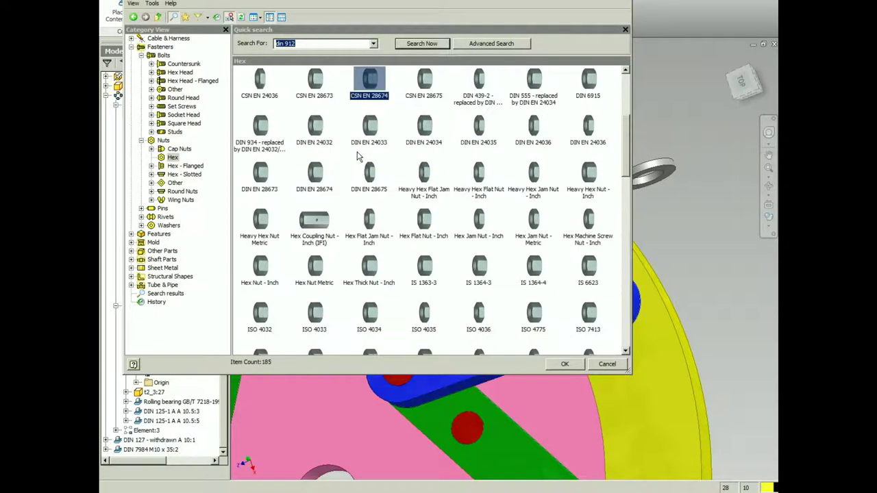
{"action": "key", "text": "Down"}
{"action": "key", "text": "Left"}
{"action": "key", "text": "Left"}
{"action": "double_click", "coordinate": [271, 135]}
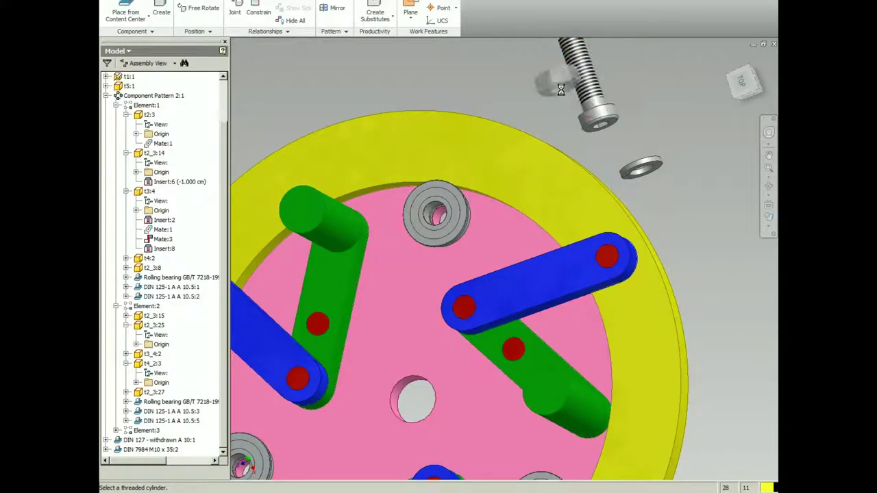
{"action": "key", "text": "Escape"}
Join the loose spring washer to the screw and nut set with an Insert constraint at 0 offset
{"action": "left_click", "coordinate": [258, 11]}
{"action": "left_click", "coordinate": [642, 172]}
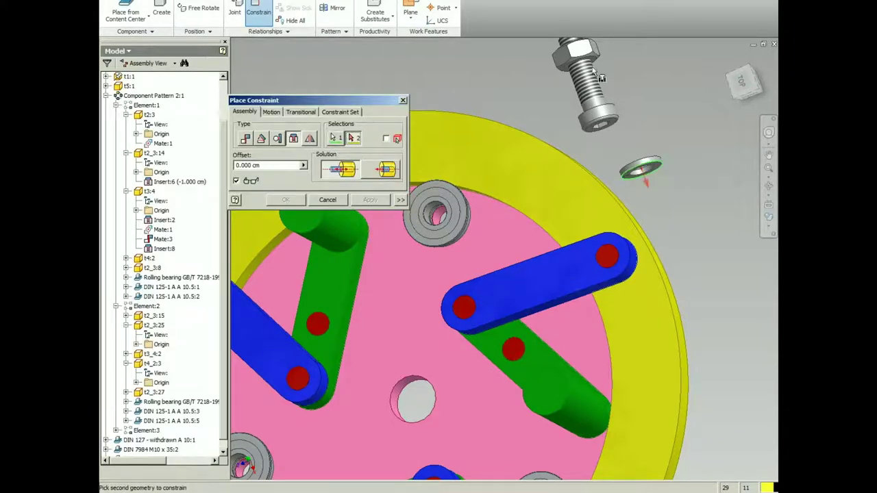
{"action": "left_click", "coordinate": [595, 73]}
{"action": "left_click", "coordinate": [371, 200]}
Constrain the fastener set to the upper flange bearing's hole with Insert and move the screw aside
{"action": "left_click", "coordinate": [591, 105]}
{"action": "scroll", "coordinate": [436, 218], "scroll_direction": "down", "scroll_amount": 6}
{"action": "scroll", "coordinate": [458, 219], "scroll_direction": "down", "scroll_amount": 5}
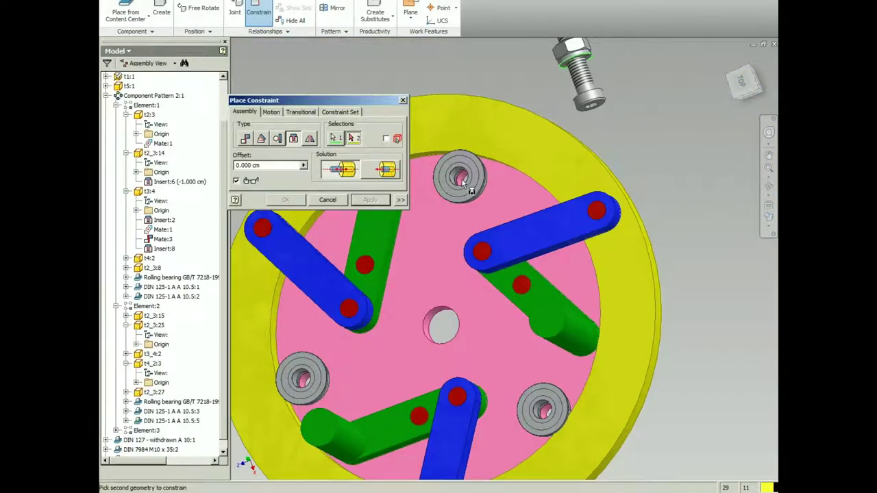
{"action": "scroll", "coordinate": [463, 182], "scroll_direction": "up", "scroll_amount": 4}
{"action": "left_click", "coordinate": [468, 174]}
{"action": "right_click", "coordinate": [470, 174]}
{"action": "left_click", "coordinate": [415, 174]}
{"action": "left_click_drag", "start_coordinate": [447, 195], "coordinate": [353, 157]}
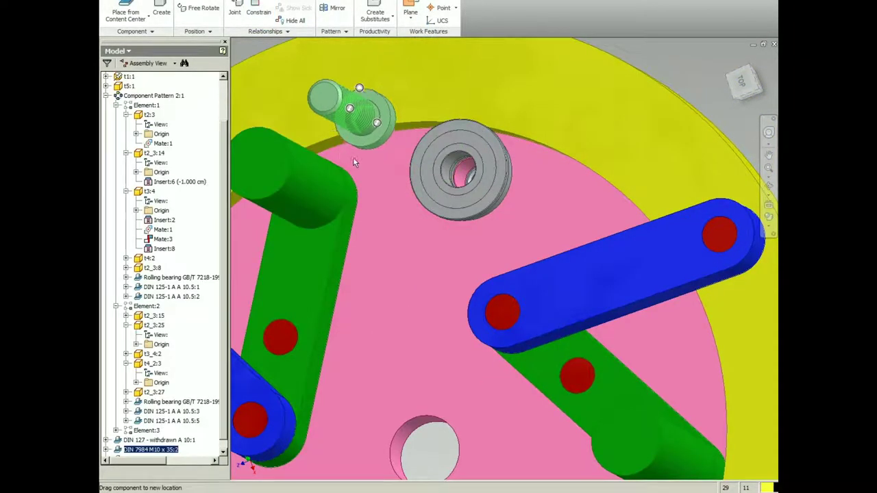
Seat the M10 x 35 screw in the upper flange bearing's hole with an Insert constraint
{"action": "left_click", "coordinate": [258, 11]}
{"action": "left_click", "coordinate": [478, 118]}
{"action": "left_click", "coordinate": [600, 192]}
{"action": "key", "text": "Return"}
Add the DIN 7984 screw, DIN 934 nut and DIN 127 spring washer to the three-arm component pattern
{"action": "scroll", "coordinate": [614, 216], "scroll_direction": "down", "scroll_amount": 10}
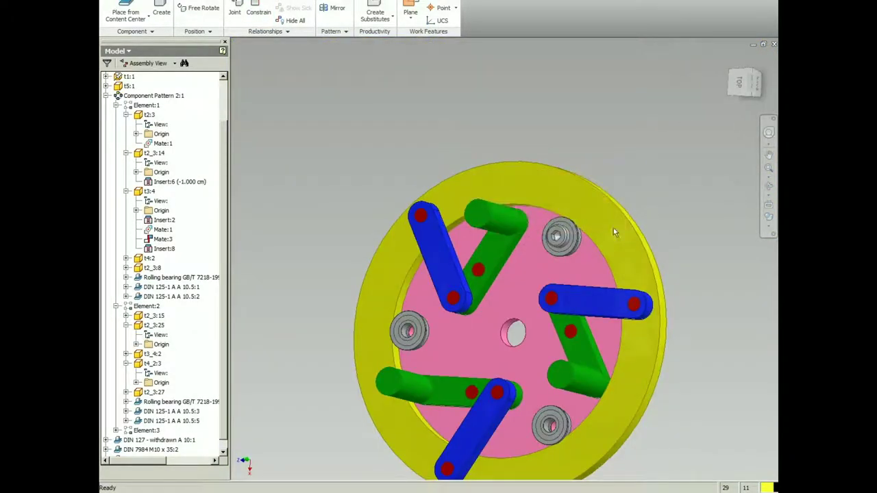
{"action": "left_click_drag", "start_coordinate": [614, 232], "coordinate": [636, 233]}
{"action": "double_click", "coordinate": [154, 96]}
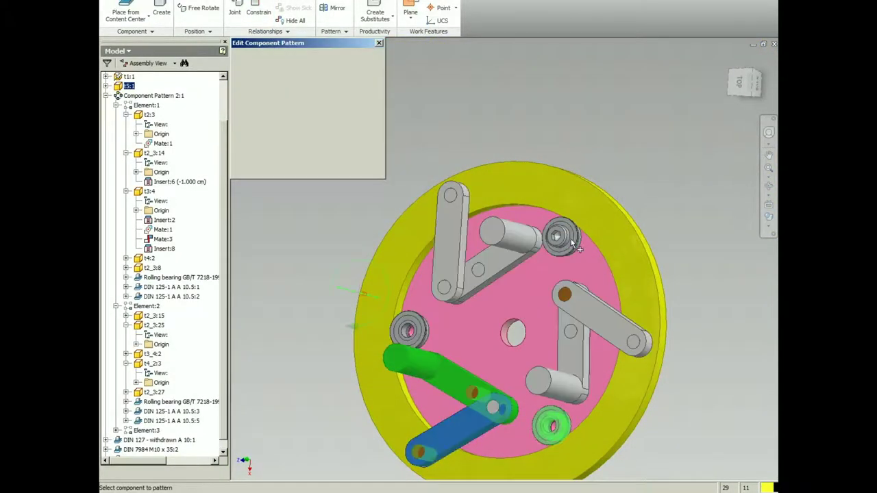
{"action": "scroll", "coordinate": [571, 240], "scroll_direction": "up", "scroll_amount": 4}
{"action": "left_click", "coordinate": [475, 266]}
{"action": "left_click", "coordinate": [564, 254]}
{"action": "left_click", "coordinate": [580, 252]}
{"action": "middle_click_drag", "start_coordinate": [526, 241], "coordinate": [481, 186], "text": "shift"}
{"action": "left_click", "coordinate": [319, 168]}
{"action": "scroll", "coordinate": [446, 264], "scroll_direction": "down", "scroll_amount": 7}
{"action": "scroll", "coordinate": [510, 259], "scroll_direction": "up", "scroll_amount": 4}
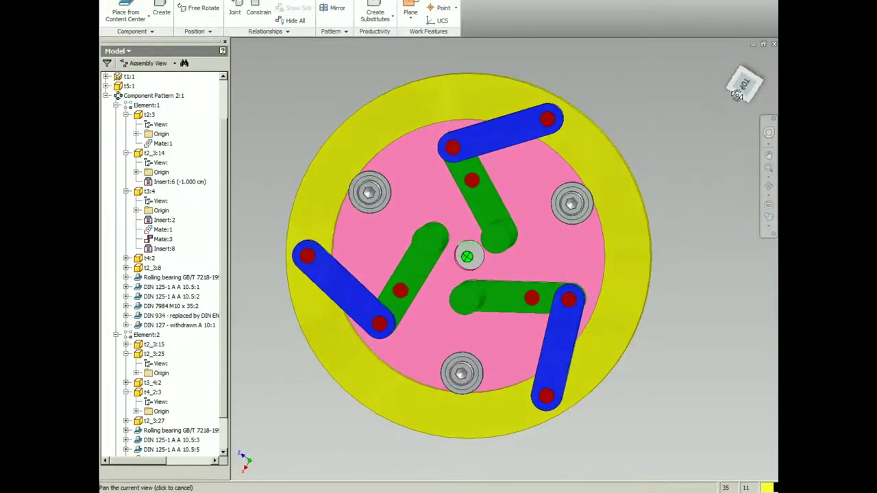
Create a new part with a cylinder primitive at the origin, about 4.8 mm in diameter and 200 mm long
{"action": "key", "text": "ctrl+n"}
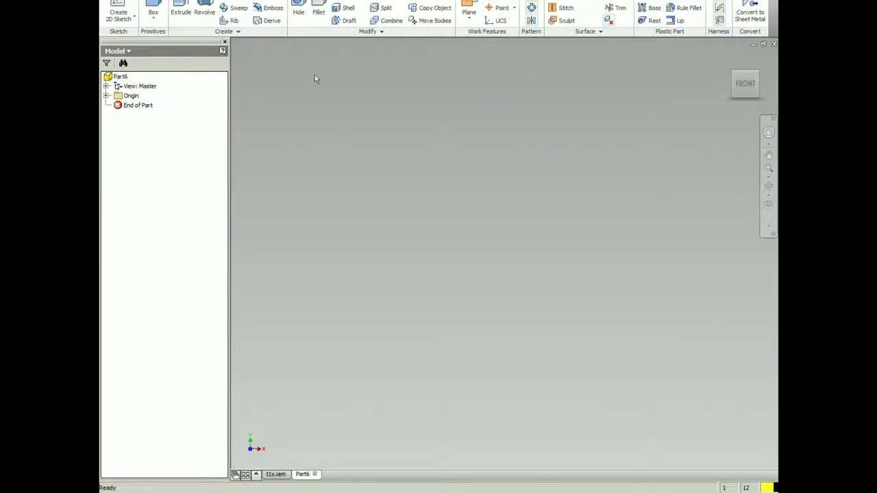
{"action": "left_click", "coordinate": [155, 18]}
{"action": "left_click", "coordinate": [167, 59]}
{"action": "left_click", "coordinate": [481, 237]}
{"action": "left_click", "coordinate": [505, 253]}
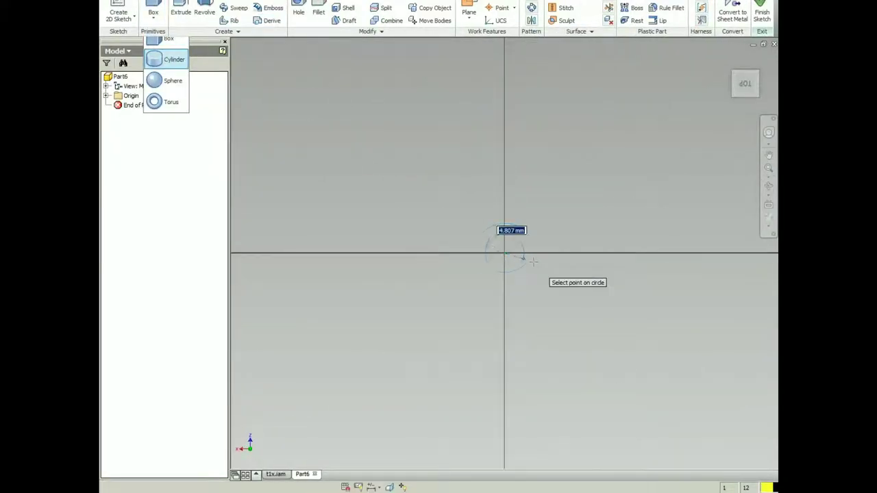
{"action": "left_click", "coordinate": [525, 258]}
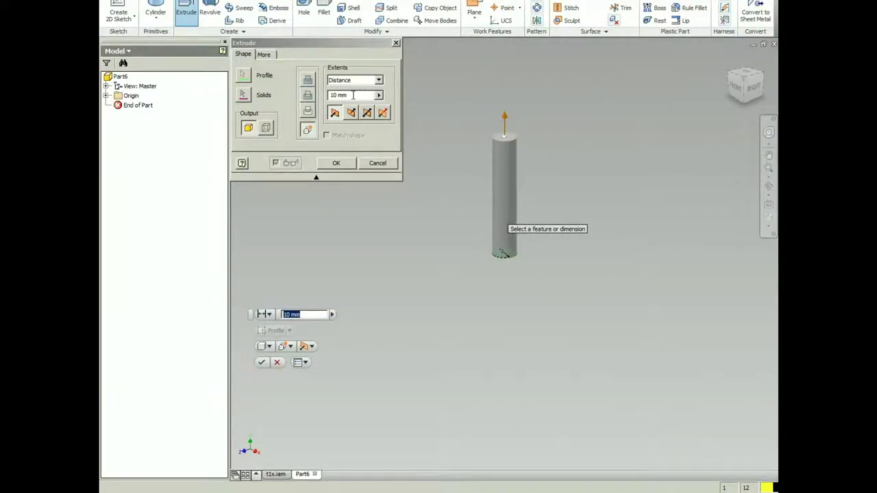
{"action": "left_click_drag", "start_coordinate": [361, 96], "coordinate": [300, 95]}
{"action": "type", "text": "100"}
{"action": "key", "text": "Return"}
Set the diameter of the cylinder's base circle to 20 mm
{"action": "scroll", "coordinate": [464, 195], "scroll_direction": "down", "scroll_amount": 4}
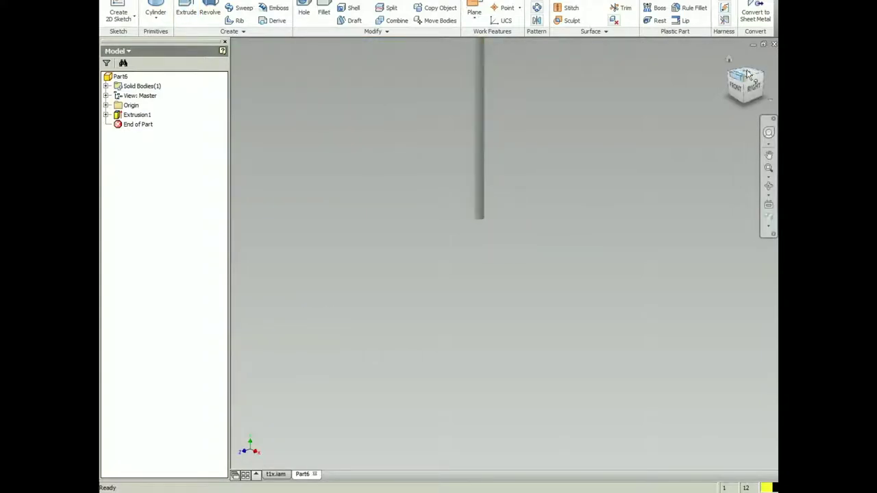
{"action": "left_click", "coordinate": [107, 115]}
{"action": "double_click", "coordinate": [129, 124]}
{"action": "scroll", "coordinate": [510, 259], "scroll_direction": "up", "scroll_amount": 2}
{"action": "double_click", "coordinate": [513, 258]}
{"action": "type", "text": "20"}
{"action": "key", "text": "Return"}
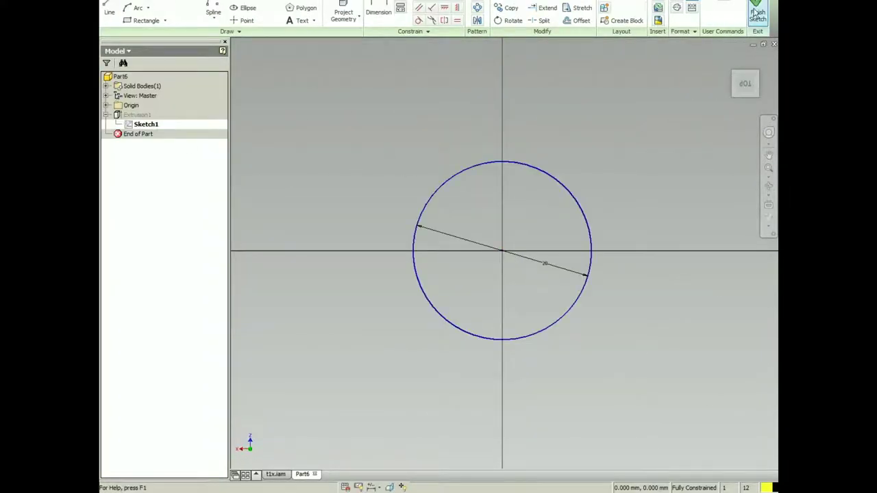
{"action": "left_click", "coordinate": [758, 12]}
Cut a concentric 10 mm bore through the cylinder from its top face using the cylinder primitive
{"action": "scroll", "coordinate": [478, 145], "scroll_direction": "down", "scroll_amount": 5}
{"action": "left_click", "coordinate": [161, 12]}
{"action": "scroll", "coordinate": [452, 119], "scroll_direction": "down", "scroll_amount": 4}
{"action": "scroll", "coordinate": [464, 80], "scroll_direction": "up", "scroll_amount": 6}
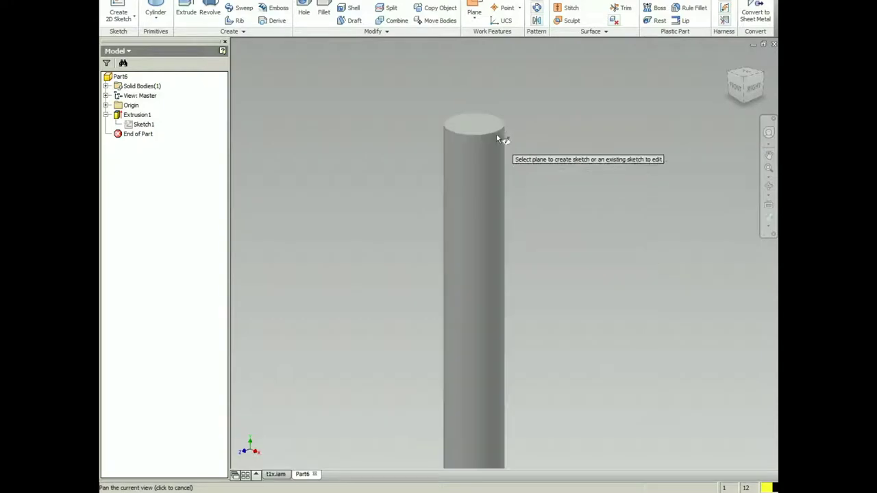
{"action": "left_click", "coordinate": [476, 125]}
{"action": "left_click", "coordinate": [504, 253]}
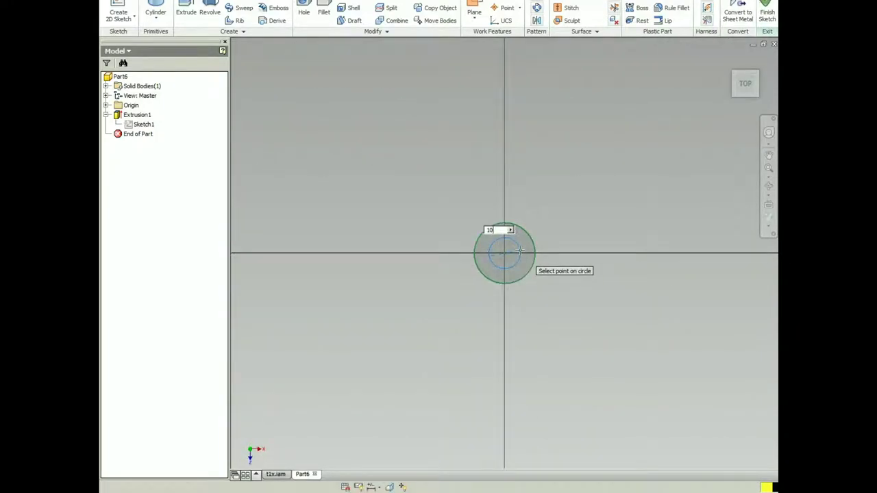
{"action": "left_click", "coordinate": [519, 251]}
{"action": "left_click", "coordinate": [378, 80]}
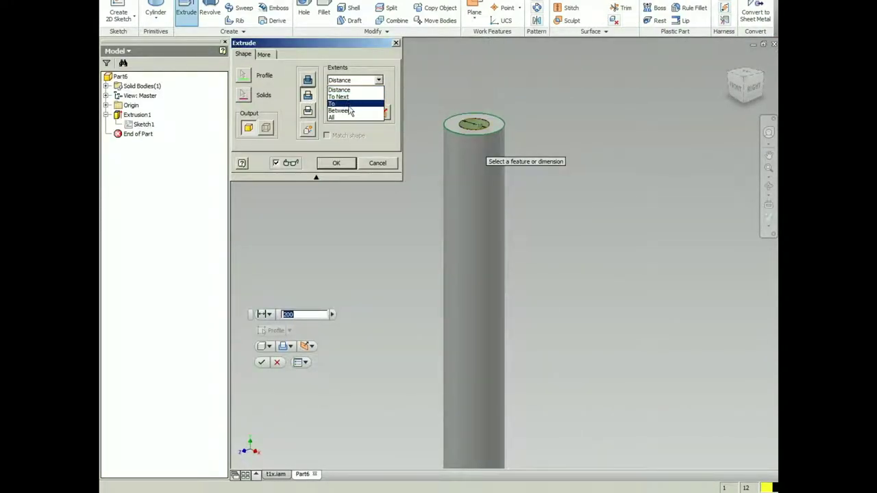
{"action": "left_click", "coordinate": [349, 109]}
{"action": "left_click", "coordinate": [337, 163]}
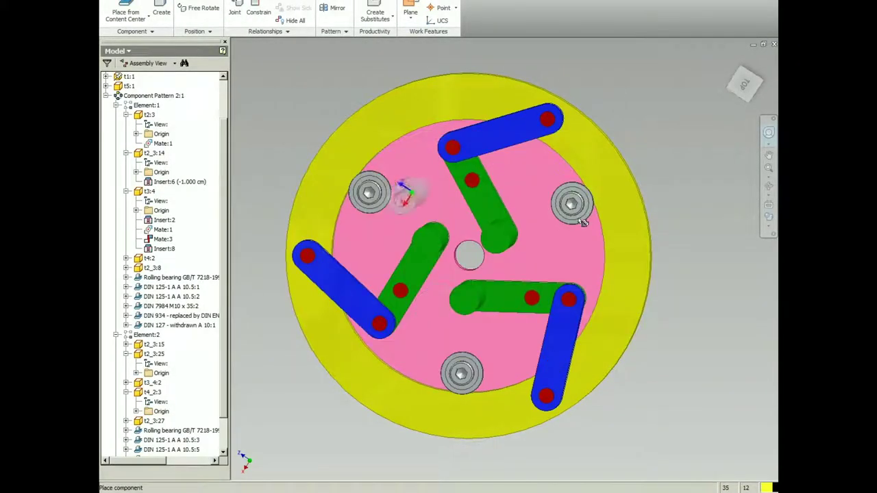
Place the hollow shaft in the linkage assembly and align it in the pink disc's central hole with Insert
{"action": "left_click", "coordinate": [666, 224]}
{"action": "right_click", "coordinate": [666, 224]}
{"action": "left_click", "coordinate": [689, 225]}
{"action": "key", "text": "c"}
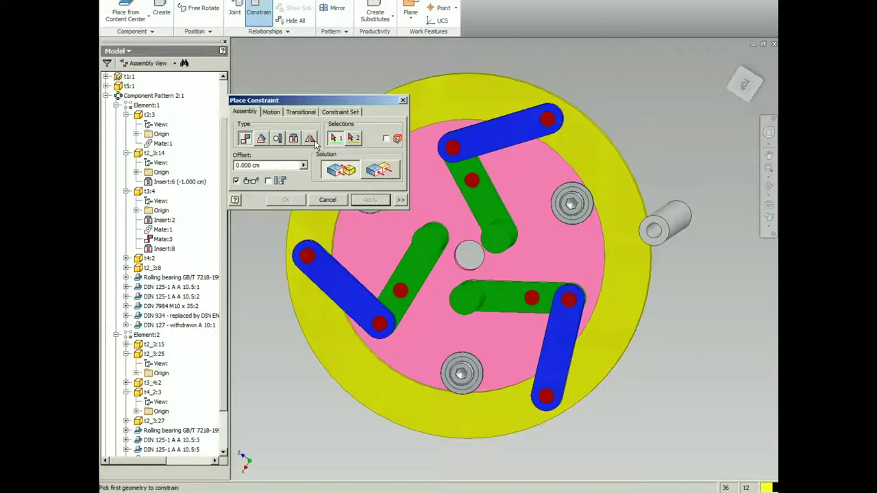
{"action": "left_click", "coordinate": [295, 139]}
{"action": "left_click", "coordinate": [654, 225]}
{"action": "scroll", "coordinate": [456, 257], "scroll_direction": "up", "scroll_amount": 5}
{"action": "left_click", "coordinate": [465, 287]}
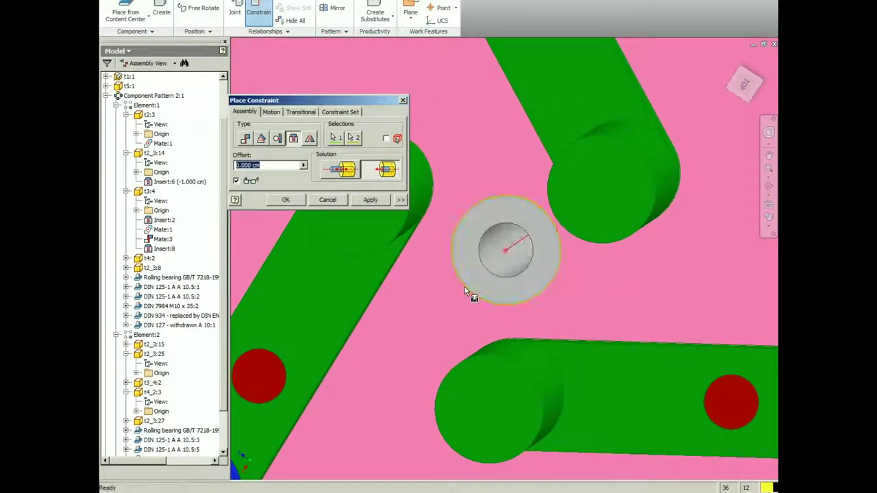
{"action": "left_click", "coordinate": [331, 199]}
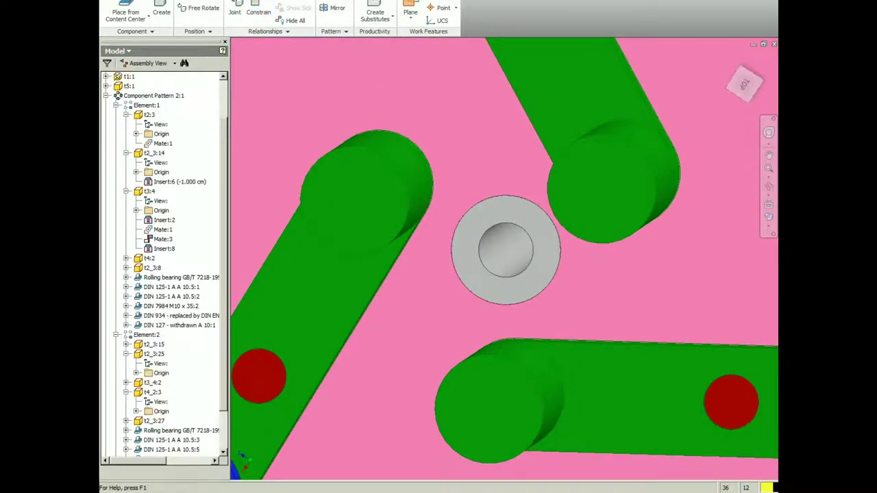
Turn off the relationship audio notification in the application's assembly options
{"action": "left_click", "coordinate": [214, 13]}
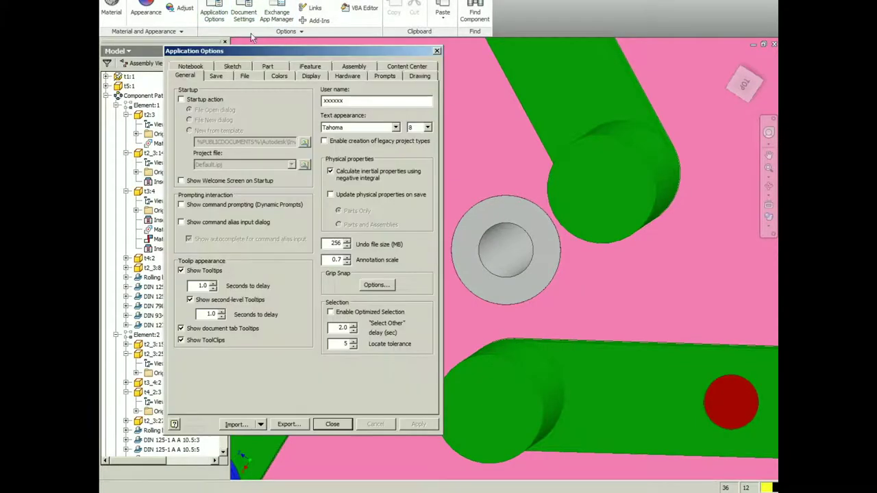
{"action": "left_click", "coordinate": [354, 66]}
{"action": "left_click", "coordinate": [200, 176]}
{"action": "left_click", "coordinate": [333, 424]}
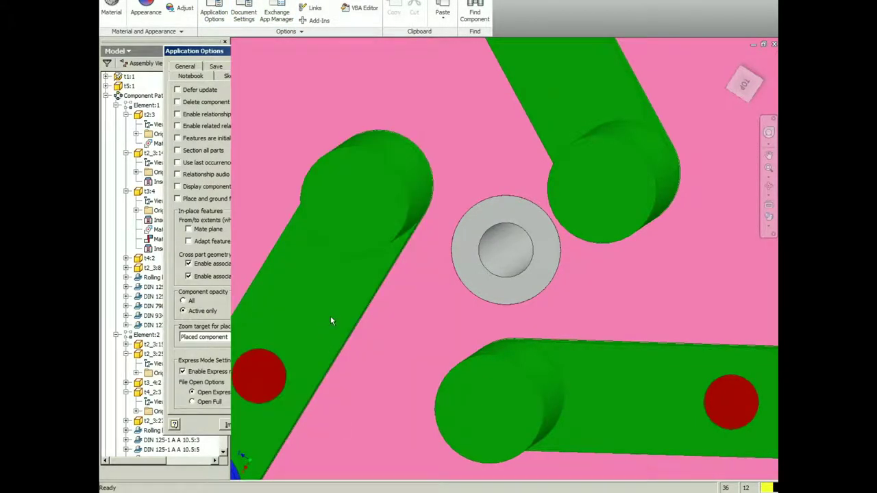
Examine the hollow shaft's position in the disc and behind the yellow ring from several angles
{"action": "scroll", "coordinate": [473, 235], "scroll_direction": "down", "scroll_amount": 5}
{"action": "scroll", "coordinate": [466, 247], "scroll_direction": "up", "scroll_amount": 6}
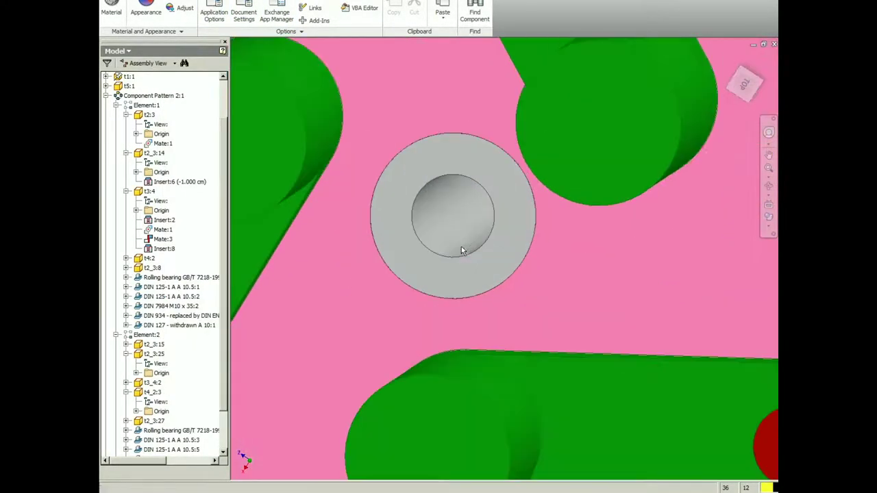
{"action": "left_click_drag", "start_coordinate": [744, 85], "coordinate": [695, 97]}
{"action": "scroll", "coordinate": [604, 154], "scroll_direction": "down", "scroll_amount": 4}
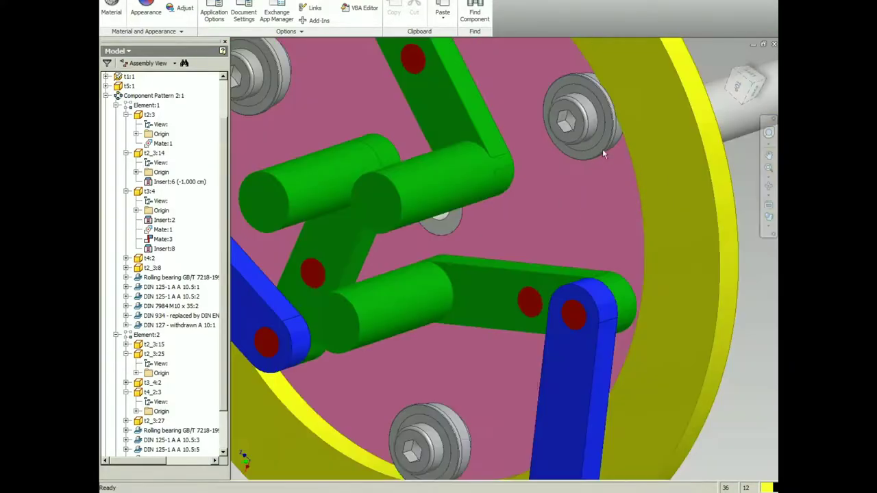
{"action": "left_click", "coordinate": [745, 79]}
{"action": "key", "text": "F2"}
{"action": "mouse_move", "coordinate": [692, 109]}
{"action": "middle_mouse_down", "text": "shift"}
{"action": "mouse_move", "coordinate": [484, 125]}
{"action": "mouse_move", "coordinate": [596, 174]}
{"action": "mouse_move", "coordinate": [480, 180]}
{"action": "mouse_move", "coordinate": [652, 174]}
{"action": "middle_mouse_up", "text": "shift"}
{"action": "scroll", "coordinate": [528, 165], "scroll_direction": "up", "scroll_amount": 3}
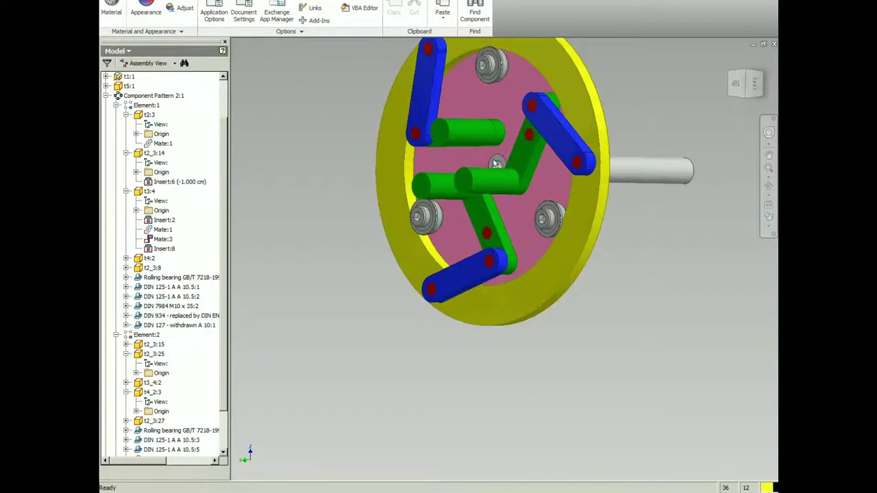
{"action": "left_click", "coordinate": [754, 83]}
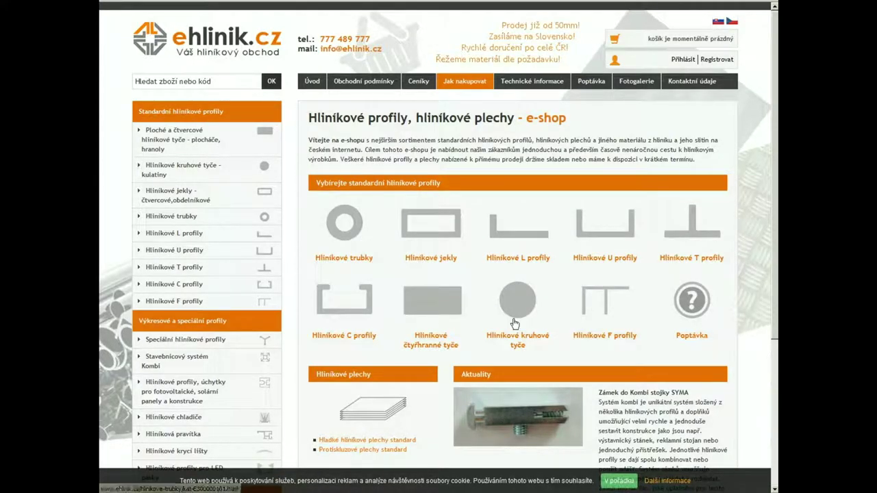
Switch to the ehlinik.cz shop and open the 80 mm diameter 6063 aluminium round bar
{"action": "left_click", "coordinate": [511, 316]}
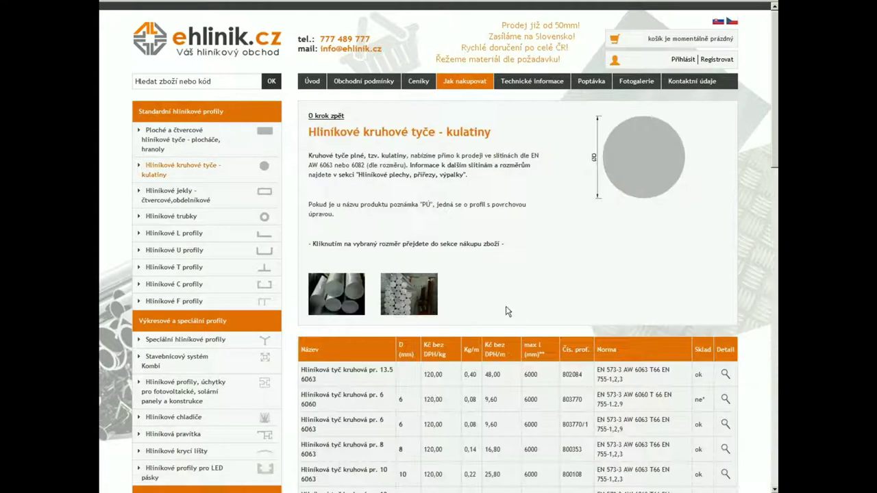
{"action": "scroll", "coordinate": [438, 329], "scroll_direction": "down", "scroll_amount": 10}
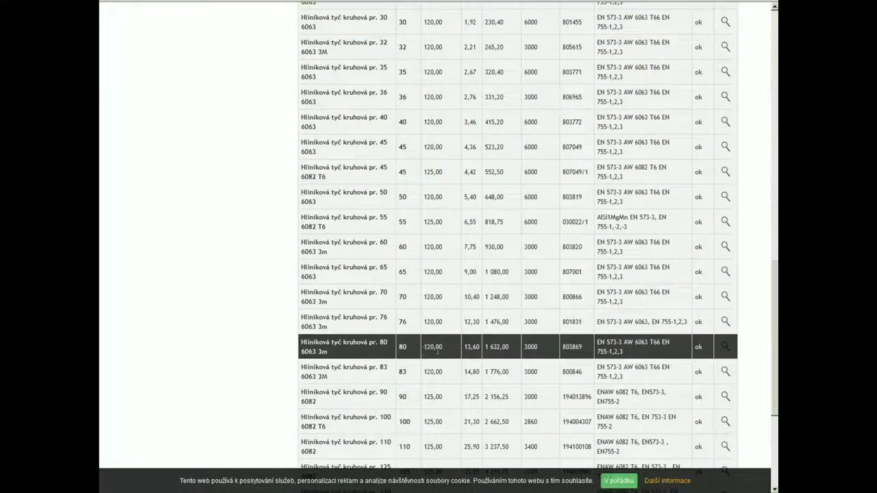
{"action": "left_click", "coordinate": [504, 348]}
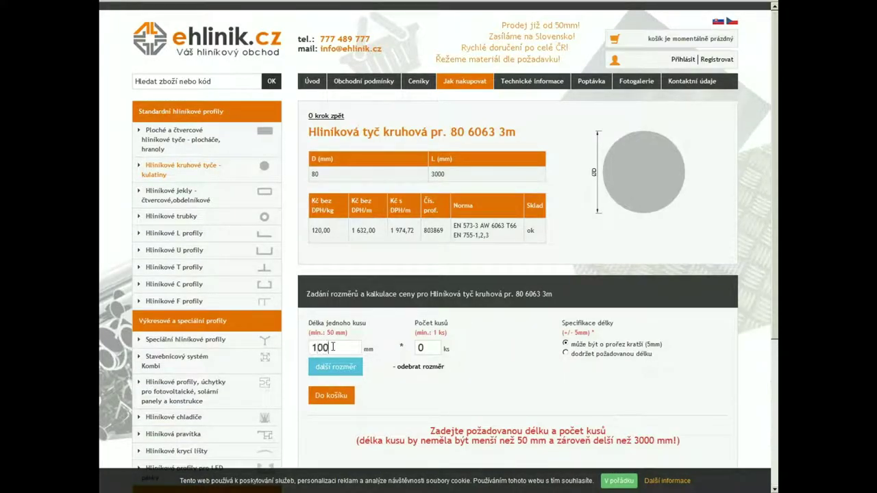
Calculate the price of one 100 mm long piece of the 80 mm bar and highlight the total
{"action": "left_click_drag", "start_coordinate": [426, 348], "coordinate": [393, 348]}
{"action": "scroll", "coordinate": [498, 368], "scroll_direction": "down", "scroll_amount": 1}
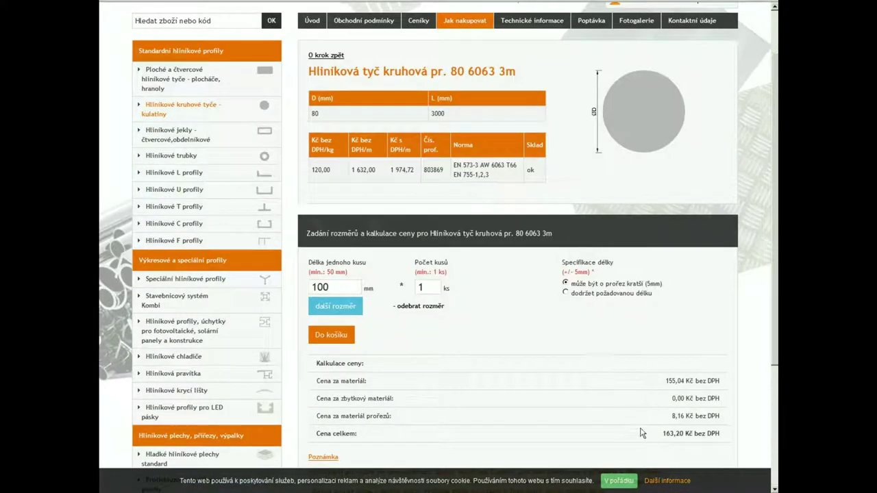
{"action": "left_click_drag", "start_coordinate": [662, 433], "coordinate": [740, 426]}
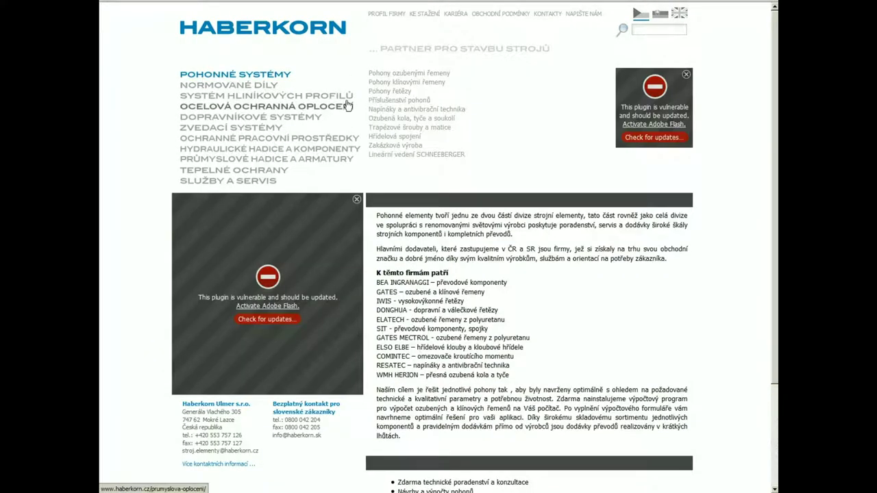
Open the shaft-hub connection (Spojení hřídel - náboj) catalogue under the drive accessories on the Haberkorn site
{"action": "left_click", "coordinate": [405, 100]}
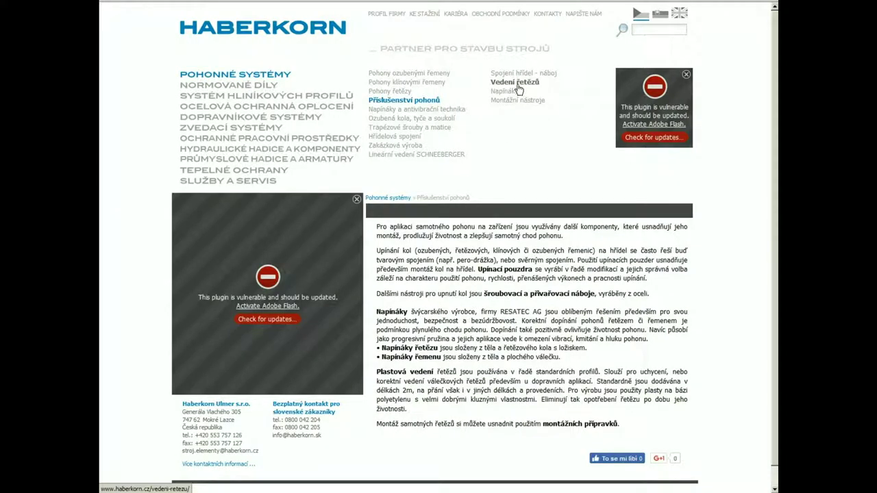
{"action": "left_click", "coordinate": [524, 76]}
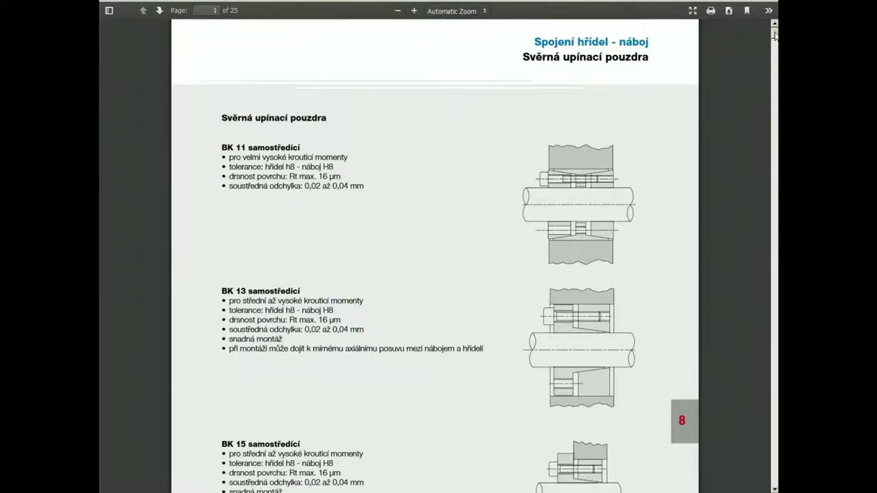
Highlight and examine the BK 13 and BK 15 self-centring clamping bushes in the catalogue overview
{"action": "left_click_drag", "start_coordinate": [264, 291], "coordinate": [222, 290]}
{"action": "scroll", "coordinate": [512, 288], "scroll_direction": "down", "scroll_amount": 3}
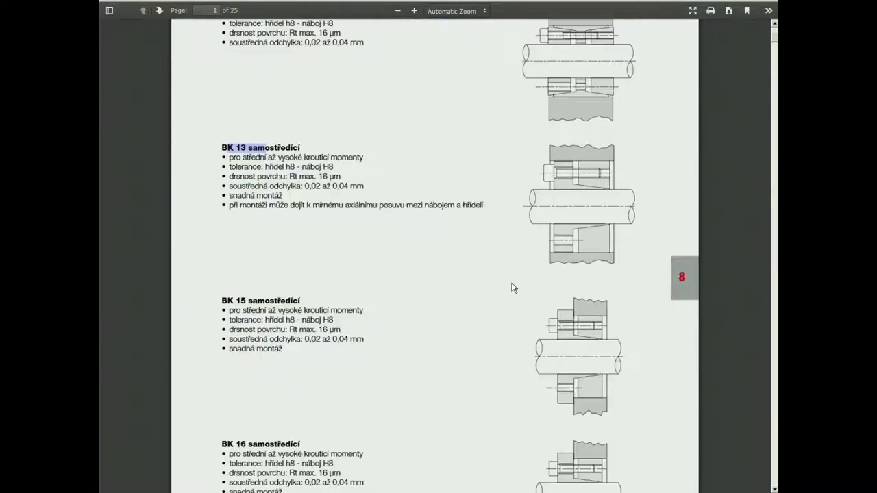
{"action": "left_click_drag", "start_coordinate": [277, 300], "coordinate": [226, 300]}
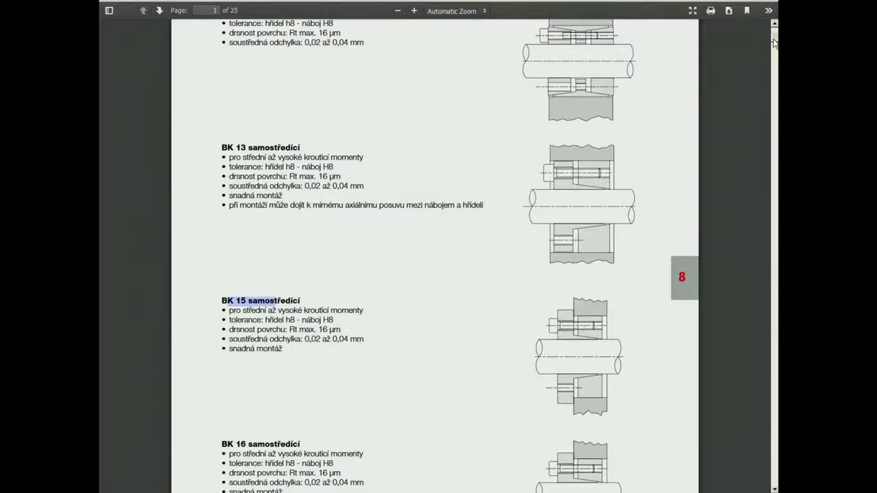
Go to the BK 13 clamping bush page and read across the 20 x 47 row of its size table
{"action": "left_click_drag", "start_coordinate": [773, 43], "coordinate": [766, 151]}
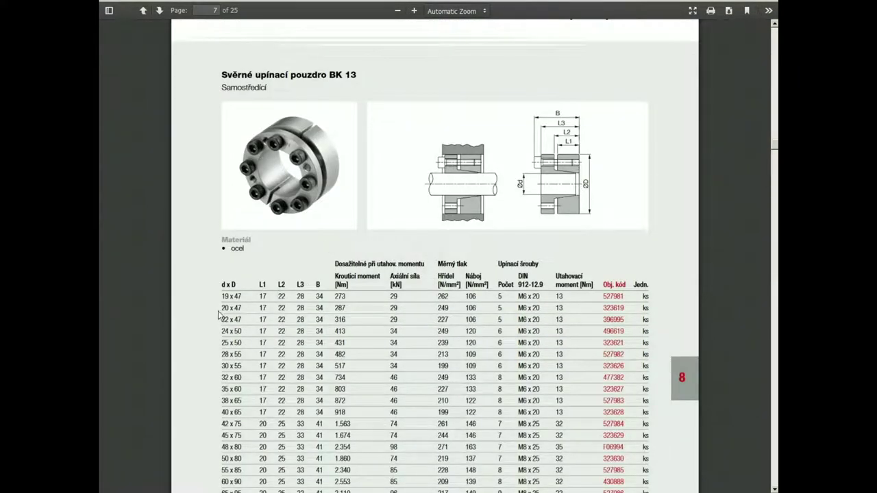
{"action": "left_click_drag", "start_coordinate": [221, 309], "coordinate": [642, 309]}
{"action": "left_click", "coordinate": [660, 308]}
{"action": "scroll", "coordinate": [325, 211], "scroll_direction": "up", "scroll_amount": 5}
{"action": "scroll", "coordinate": [329, 215], "scroll_direction": "down", "scroll_amount": 8}
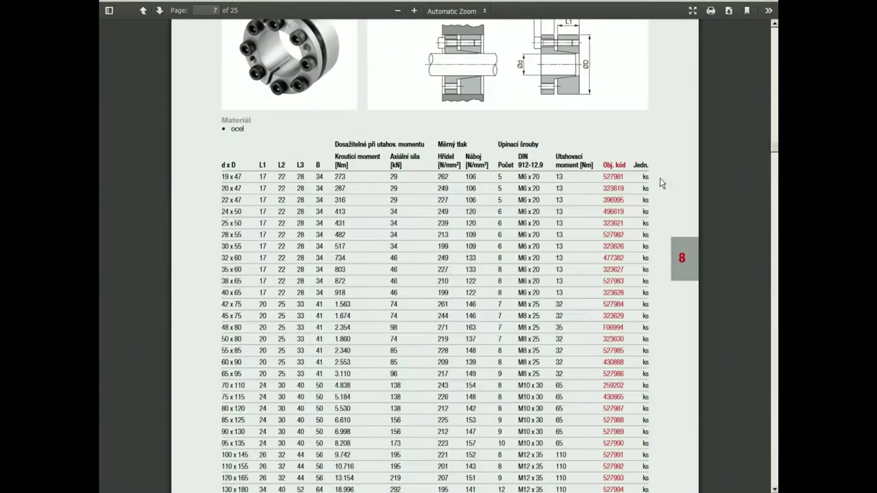
Examine the BK 50 clamping element in the catalogue overview, then its product page and size table
{"action": "left_click_drag", "start_coordinate": [773, 153], "coordinate": [746, 76]}
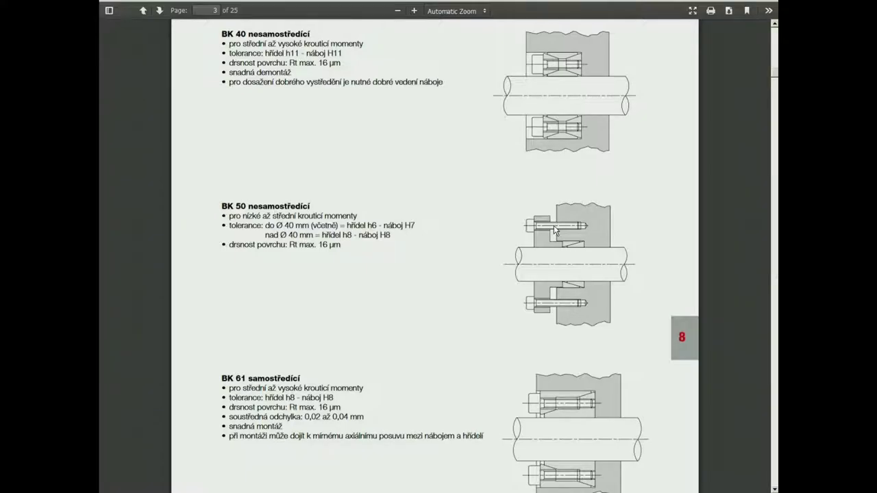
{"action": "left_click_drag", "start_coordinate": [775, 75], "coordinate": [699, 336]}
{"action": "scroll", "coordinate": [693, 332], "scroll_direction": "up", "scroll_amount": 5}
{"action": "scroll", "coordinate": [691, 331], "scroll_direction": "down", "scroll_amount": 15}
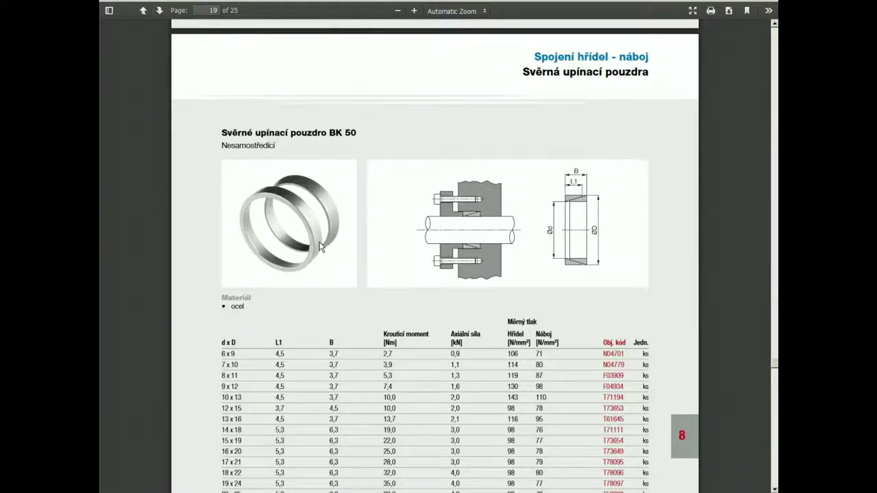
{"action": "scroll", "coordinate": [319, 252], "scroll_direction": "down", "scroll_amount": 3}
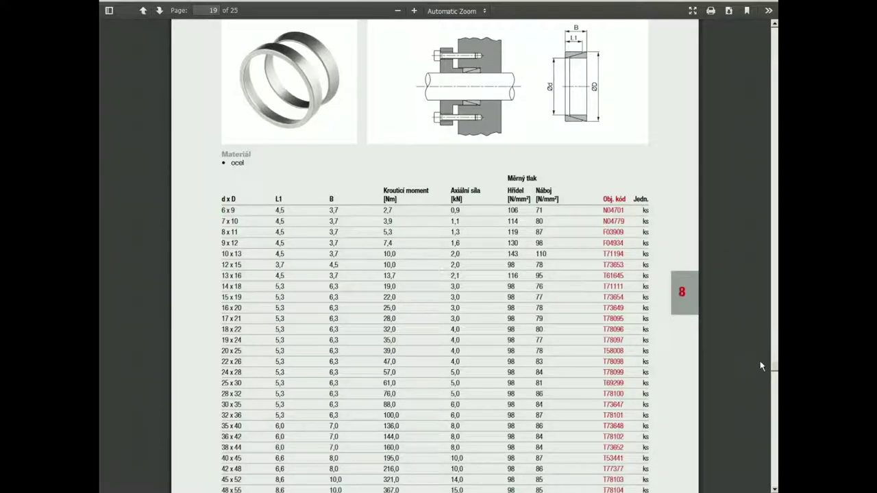
Go past BK 61 to the BK 80 clamping bush page and examine its drawing and the 20 x 28 and 30 x 41 sizes
{"action": "left_click_drag", "start_coordinate": [775, 371], "coordinate": [775, 398]}
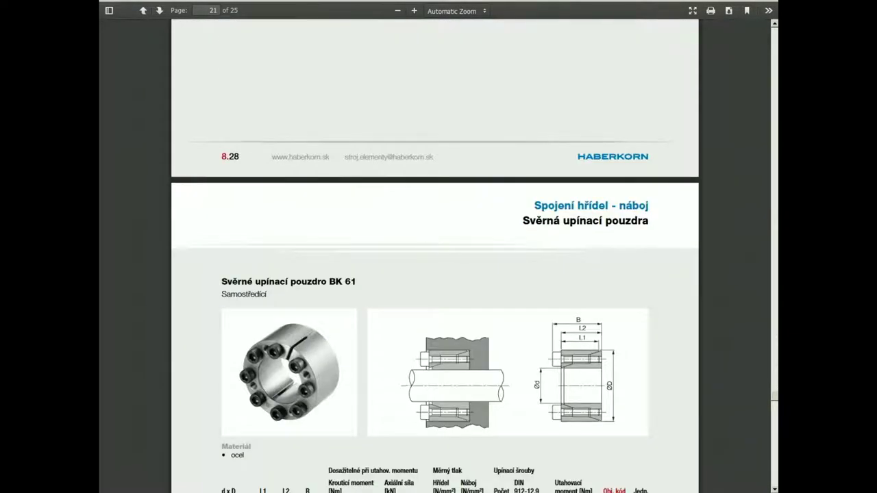
{"action": "left_click_drag", "start_coordinate": [776, 396], "coordinate": [775, 457]}
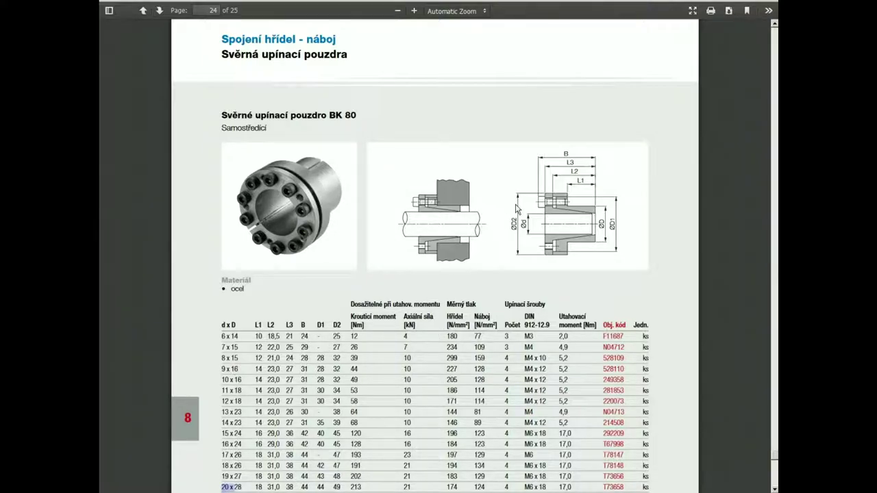
{"action": "left_click_drag", "start_coordinate": [343, 489], "coordinate": [322, 487]}
{"action": "scroll", "coordinate": [341, 420], "scroll_direction": "down", "scroll_amount": 3}
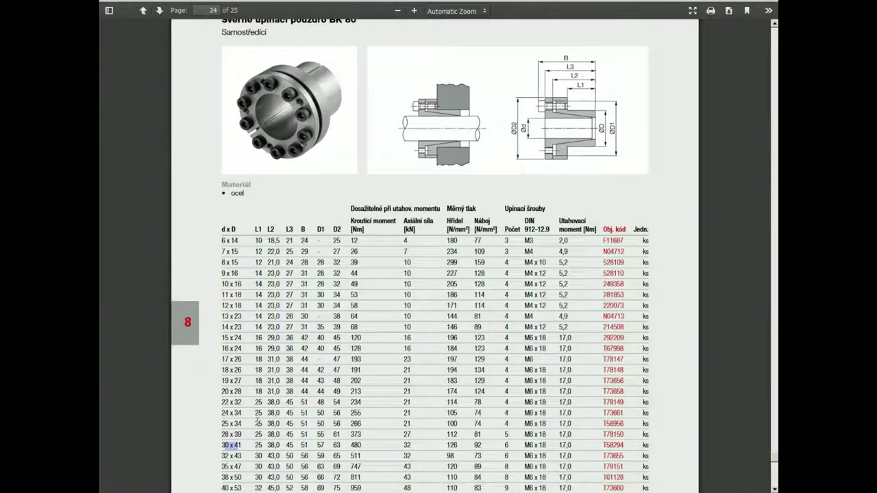
{"action": "scroll", "coordinate": [294, 465], "scroll_direction": "up", "scroll_amount": 4}
{"action": "scroll", "coordinate": [354, 368], "scroll_direction": "down", "scroll_amount": 2}
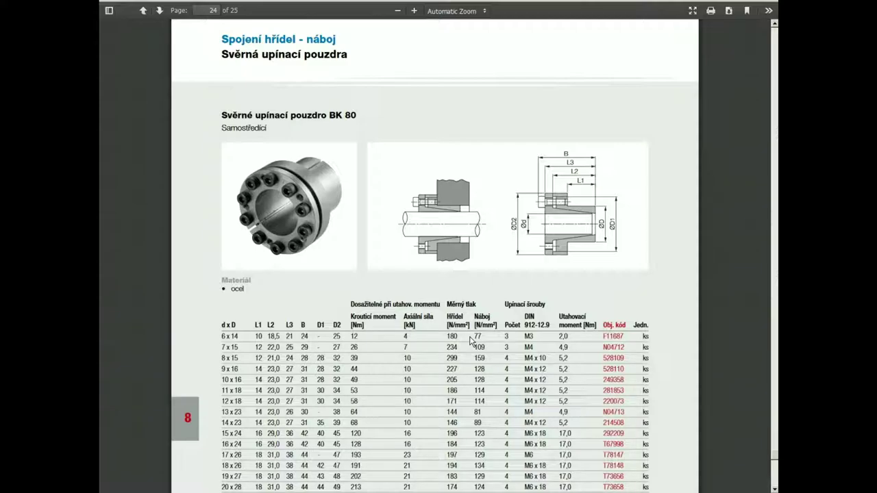
{"action": "scroll", "coordinate": [470, 340], "scroll_direction": "down", "scroll_amount": 4}
{"action": "scroll", "coordinate": [553, 280], "scroll_direction": "up", "scroll_amount": 4}
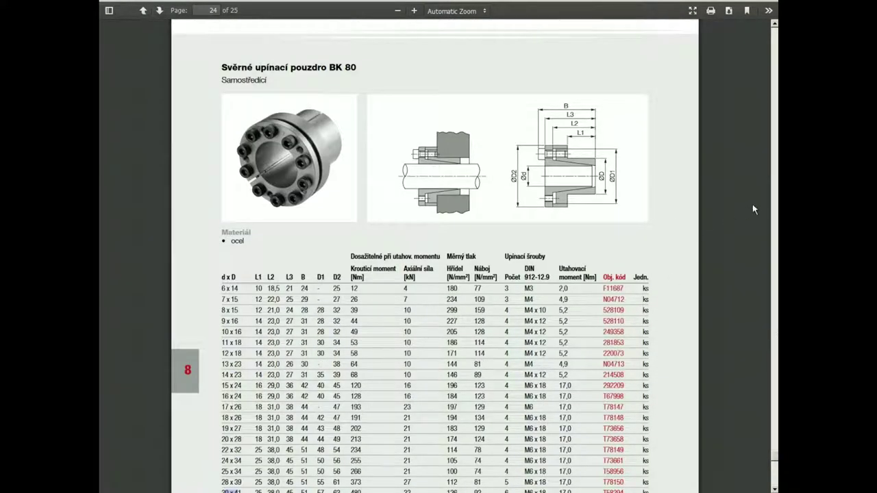
Return to the BK 80 entry in the catalogue overview and highlight its surface roughness requirement
{"action": "left_click_drag", "start_coordinate": [774, 459], "coordinate": [763, 93]}
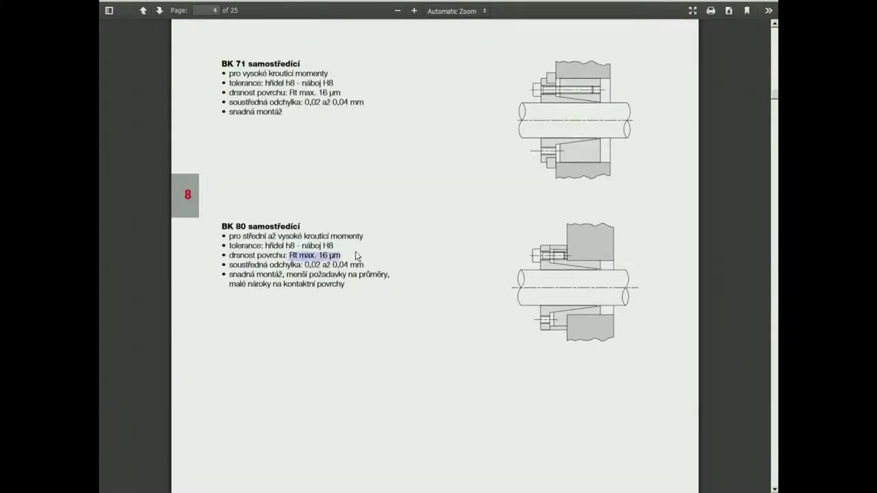
{"action": "left_click_drag", "start_coordinate": [336, 243], "coordinate": [278, 251]}
{"action": "left_click", "coordinate": [293, 250]}
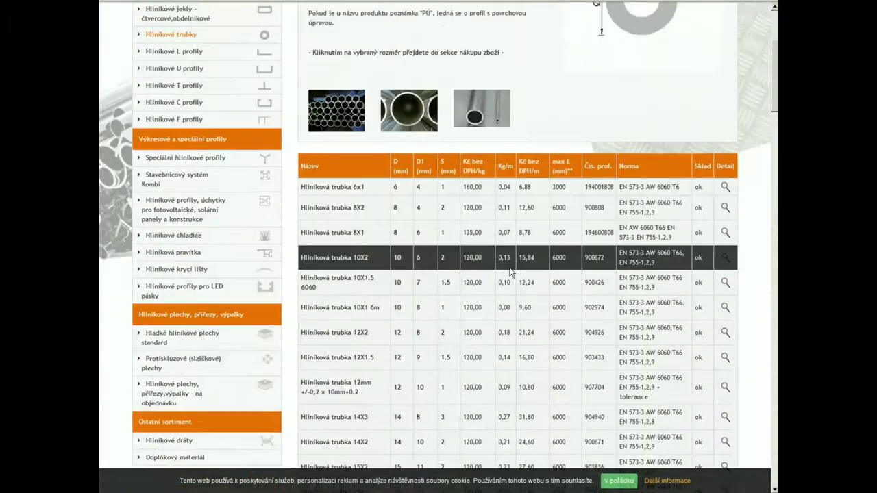
Switch to the ehlinik.cz shop and look through the aluminium tube list for a 40 mm outer diameter tube
{"action": "scroll", "coordinate": [469, 291], "scroll_direction": "down", "scroll_amount": 1}
{"action": "scroll", "coordinate": [469, 291], "scroll_direction": "up", "scroll_amount": 2}
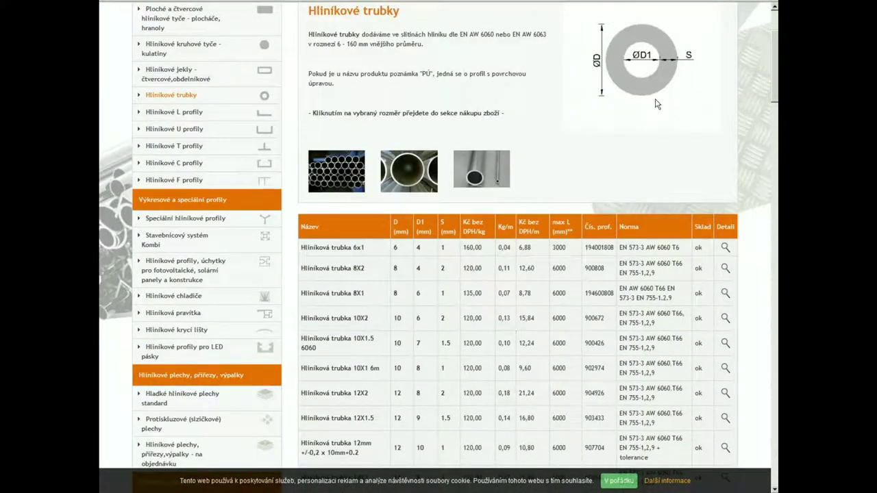
{"action": "scroll", "coordinate": [408, 316], "scroll_direction": "down", "scroll_amount": 12}
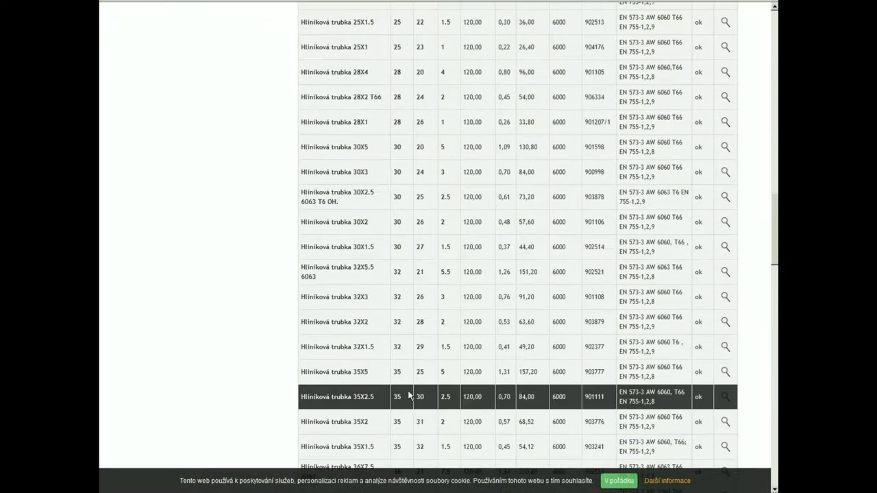
{"action": "scroll", "coordinate": [399, 321], "scroll_direction": "down", "scroll_amount": 8}
{"action": "scroll", "coordinate": [403, 309], "scroll_direction": "up", "scroll_amount": 4}
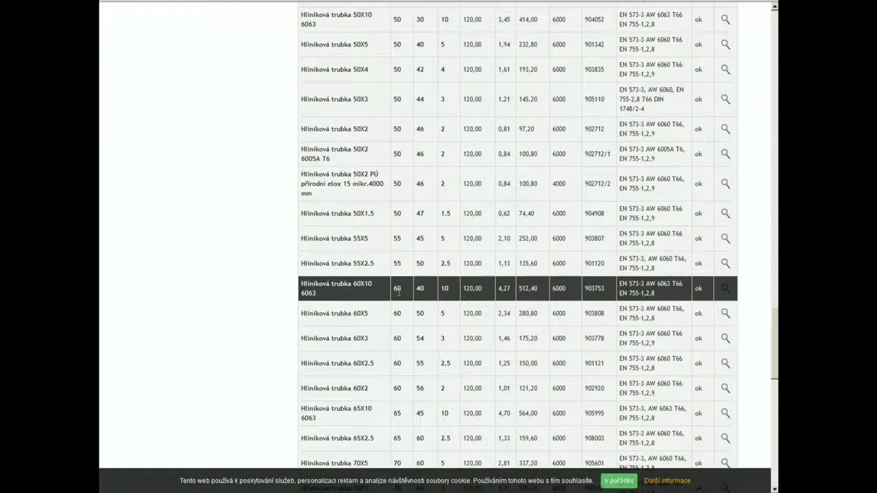
{"action": "scroll", "coordinate": [399, 291], "scroll_direction": "up", "scroll_amount": 6}
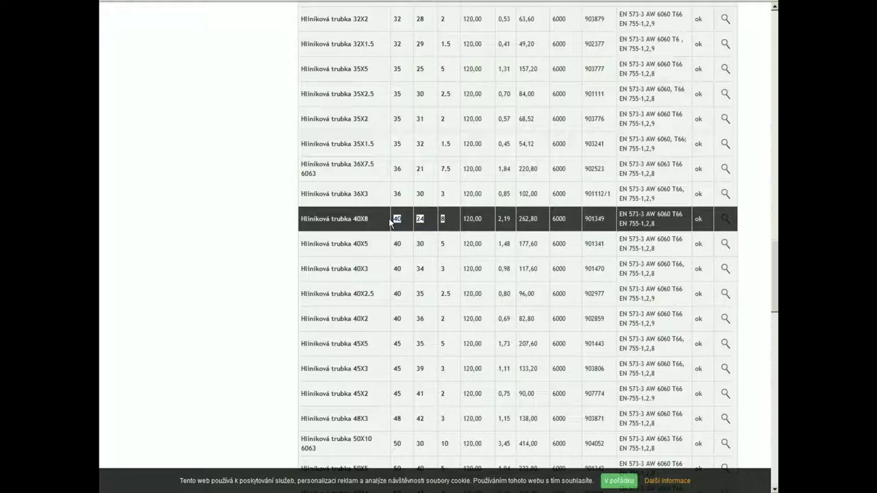
Open the 40X8 aluminium tube and enter a quantity of 1 piece in its price calculation
{"action": "left_click", "coordinate": [449, 221]}
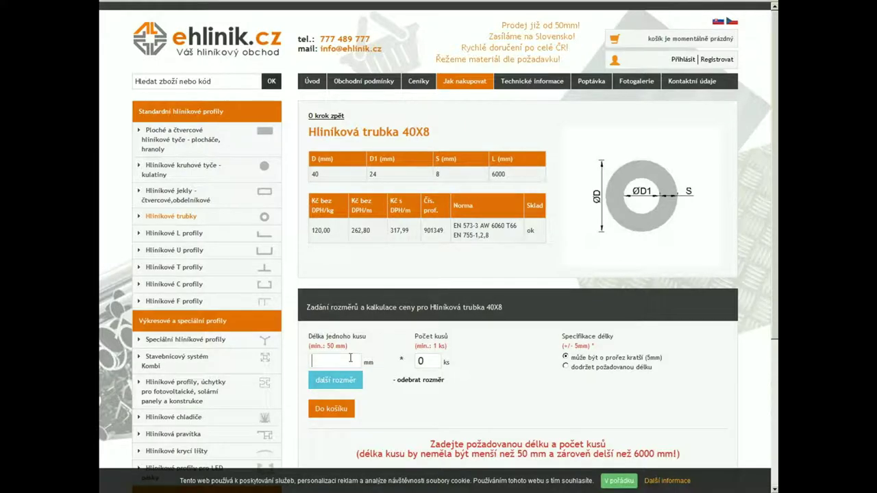
{"action": "key", "text": "Tab"}
{"action": "type", "text": "1"}
{"action": "scroll", "coordinate": [577, 352], "scroll_direction": "down", "scroll_amount": 2}
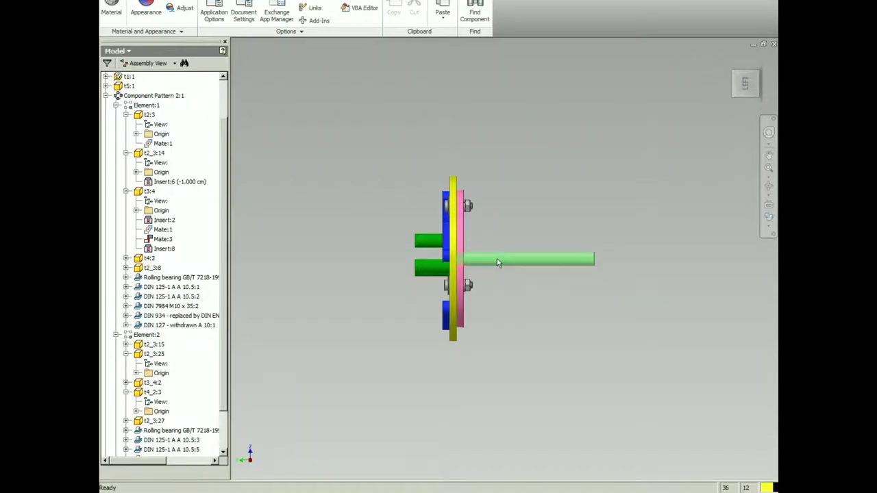
Switch to the Inventor assembly, edit the offset of the central shaft's insert constraint and open the shaft part for in-place editing
{"action": "left_click", "coordinate": [497, 258]}
{"action": "left_click", "coordinate": [168, 446]}
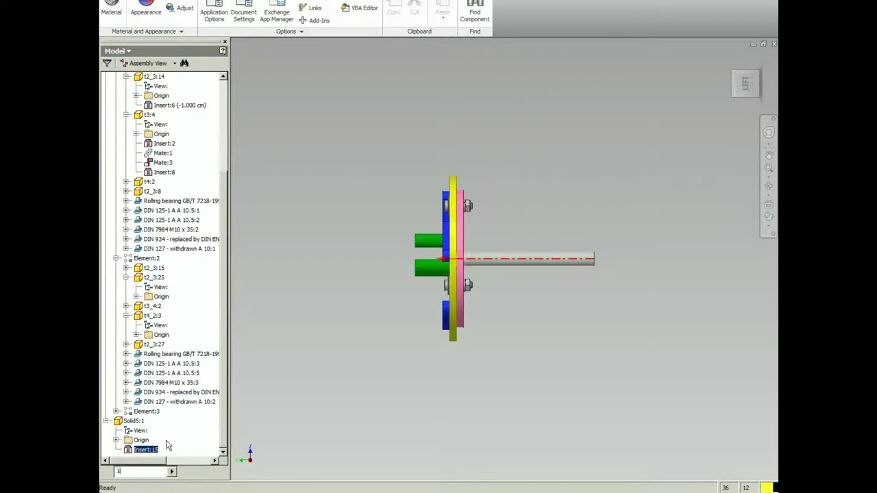
{"action": "key", "text": "Return"}
{"action": "scroll", "coordinate": [458, 259], "scroll_direction": "down", "scroll_amount": 5}
{"action": "double_click", "coordinate": [516, 255]}
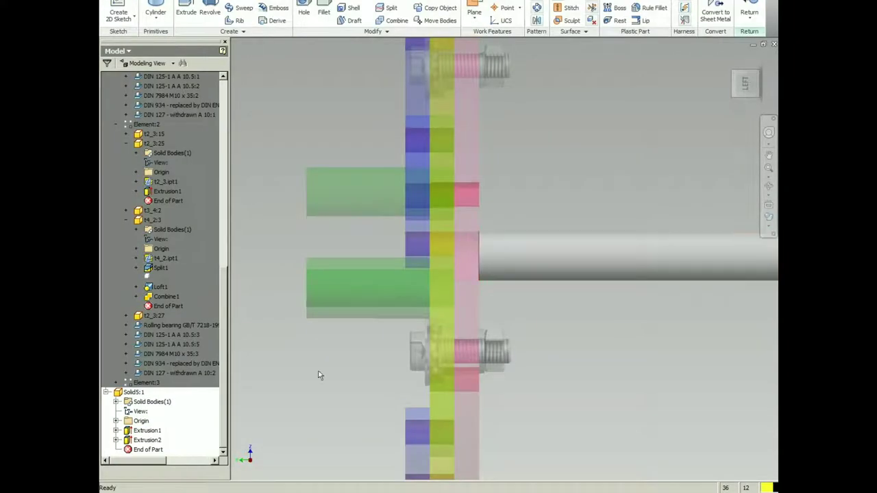
Try a 25 mm diameter for the circle in the base extrusion sketch of the hollow shaft
{"action": "left_click", "coordinate": [116, 431]}
{"action": "double_click", "coordinate": [143, 441]}
{"action": "double_click", "coordinate": [521, 264]}
{"action": "type", "text": "25"}
{"action": "key", "text": "Return"}
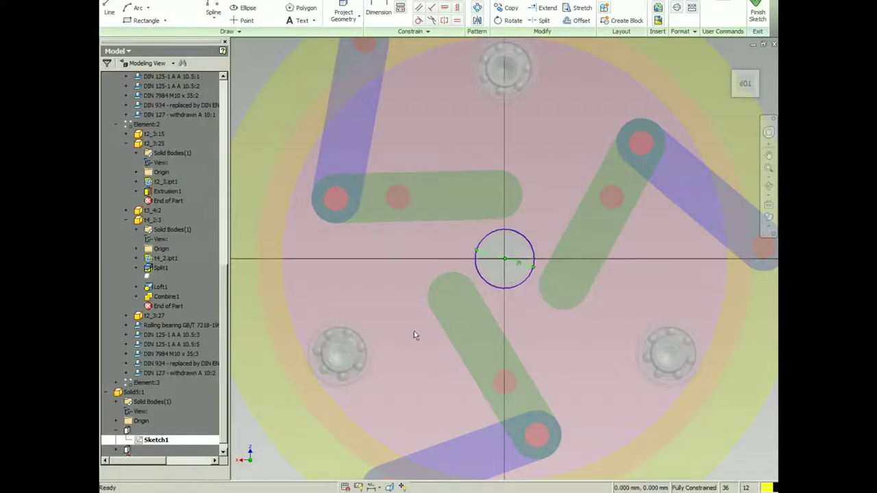
{"action": "left_click", "coordinate": [759, 11]}
Reopen the shaft's base extrusion sketch and set the outer circle's diameter to 40 mm
{"action": "double_click", "coordinate": [145, 441]}
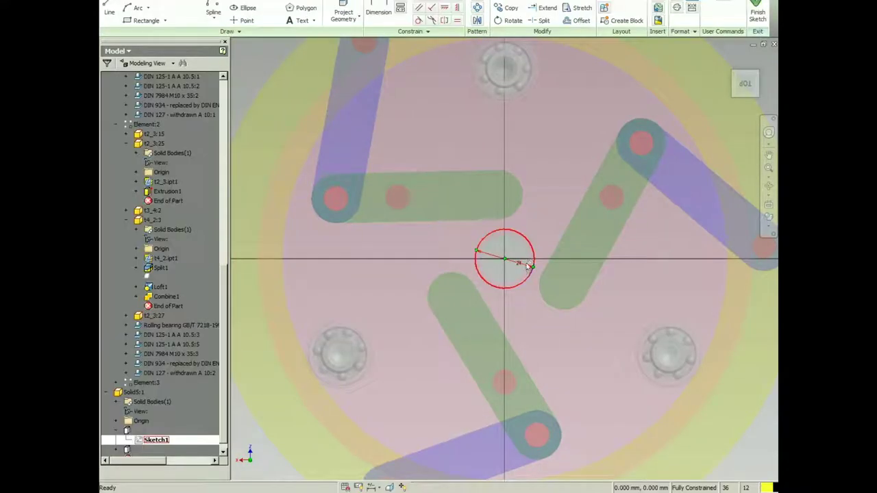
{"action": "double_click", "coordinate": [519, 265]}
{"action": "key", "text": "Return"}
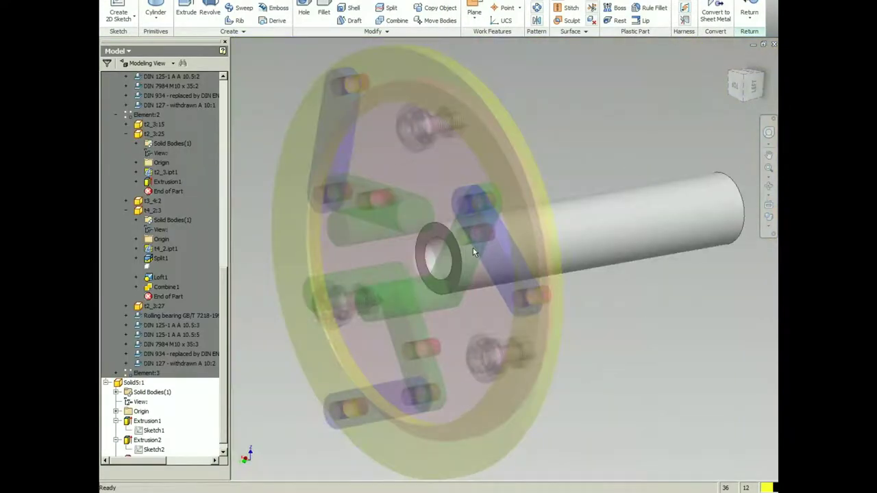
Start a new sketch on the annular end face of the hollow shaft, viewed from the top
{"action": "left_click_drag", "start_coordinate": [472, 249], "coordinate": [383, 233]}
{"action": "middle_click_drag", "start_coordinate": [383, 233], "coordinate": [403, 234], "text": "shift"}
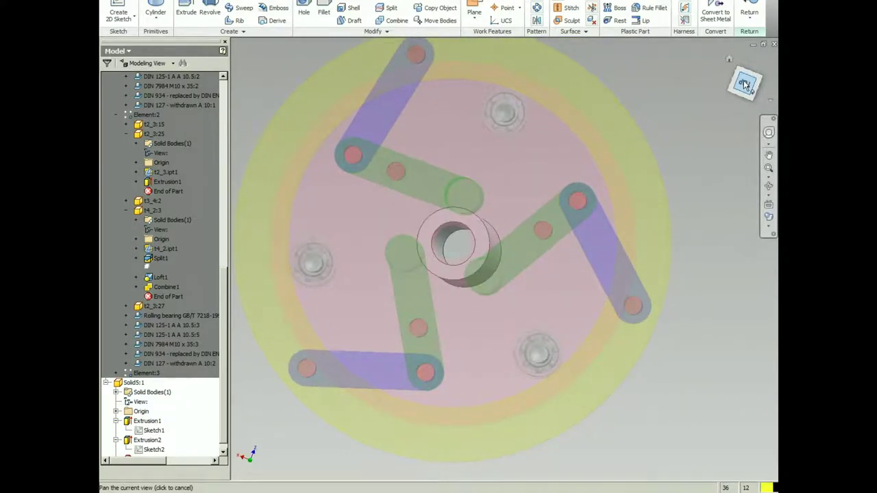
{"action": "left_click", "coordinate": [745, 84]}
{"action": "left_click", "coordinate": [510, 257]}
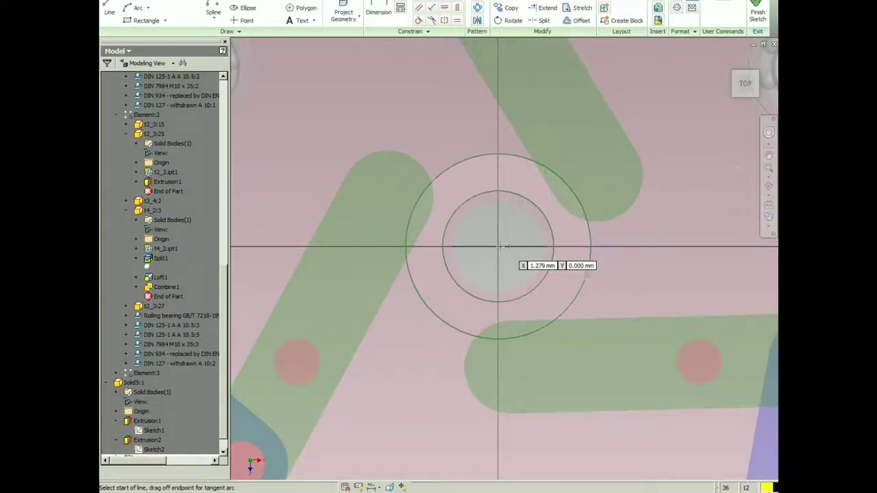
Draw a 20 mm line from the shaft centre to the outer edge and place a dimensioned point midway across the ring wall
{"action": "left_click", "coordinate": [501, 246]}
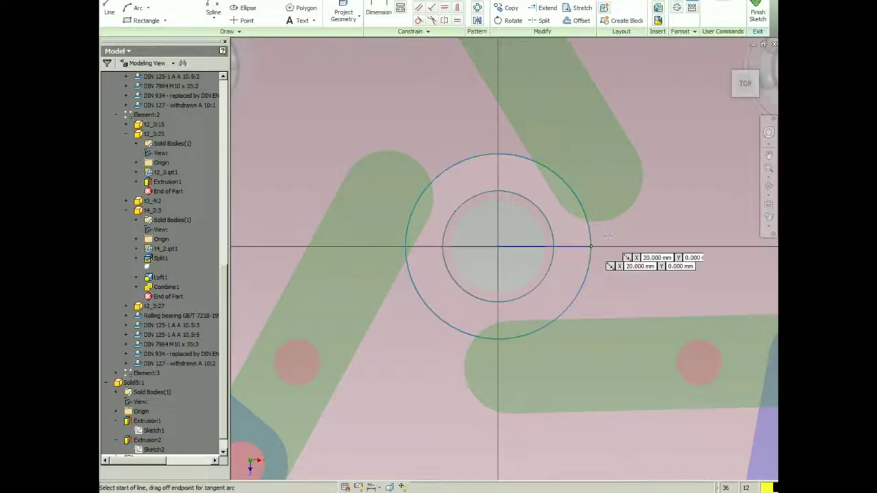
{"action": "left_click", "coordinate": [242, 20]}
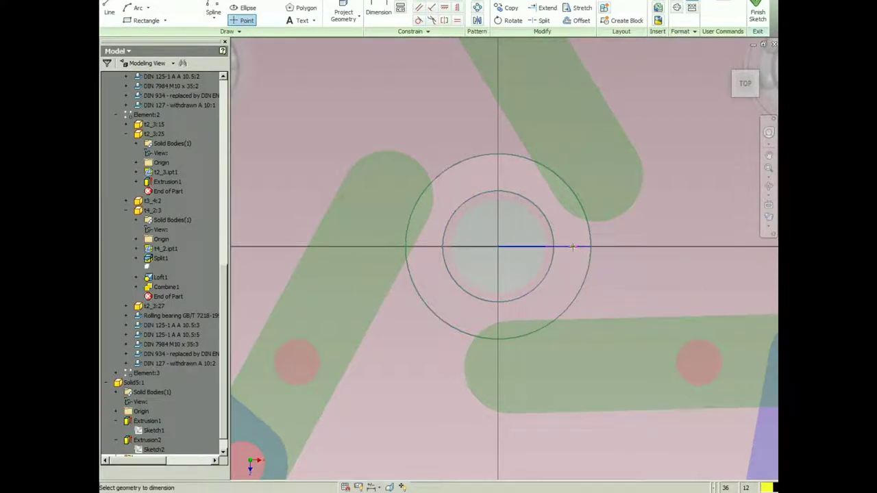
{"action": "left_click", "coordinate": [562, 233]}
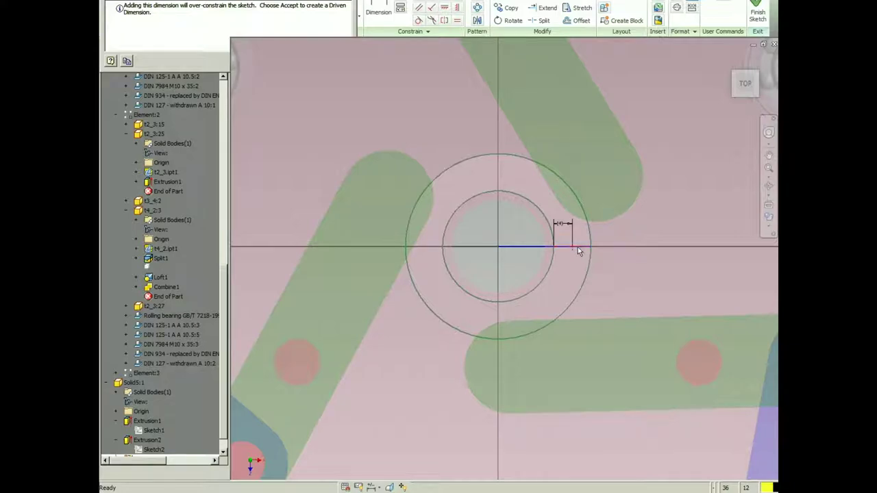
Create a through-all tapped hole at the sketch point with an ISO Metric profile thread, size 5, M5x0.8
{"action": "key", "text": "h"}
{"action": "left_click", "coordinate": [307, 198]}
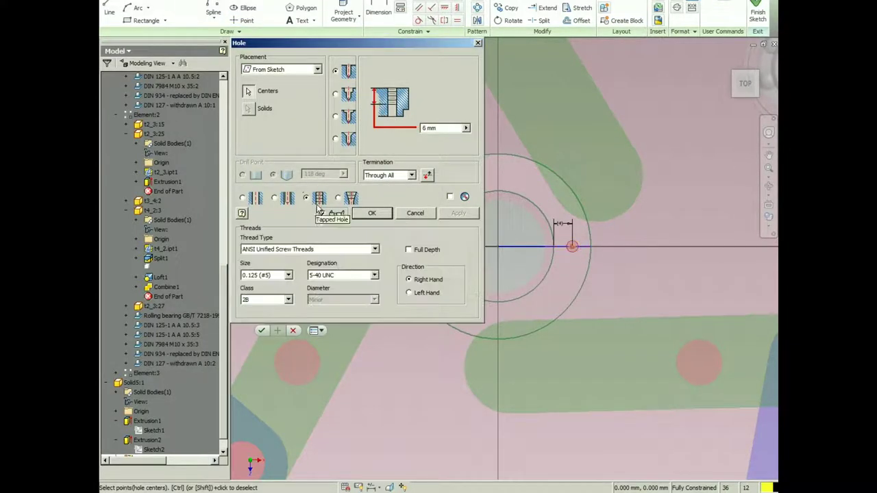
{"action": "double_click", "coordinate": [300, 250]}
{"action": "scroll", "coordinate": [301, 249], "scroll_direction": "down", "scroll_amount": 2}
{"action": "double_click", "coordinate": [275, 277]}
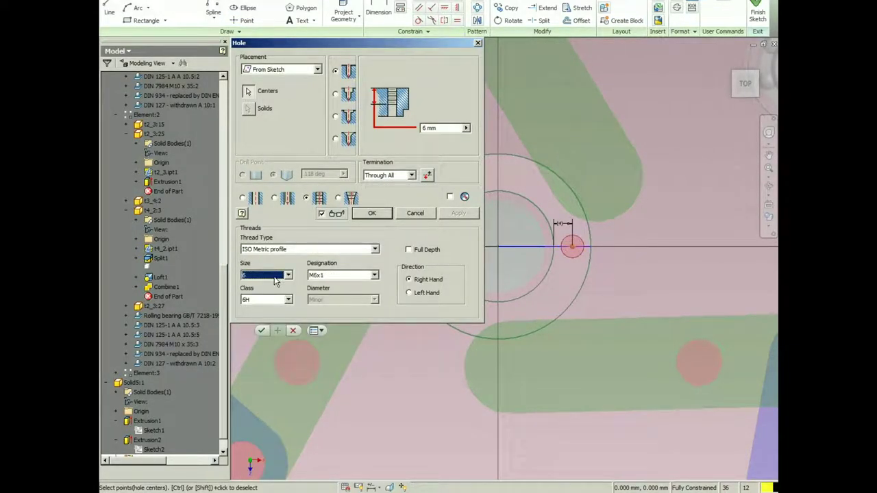
{"action": "middle_click_drag", "start_coordinate": [507, 257], "coordinate": [517, 252]}
{"action": "double_click", "coordinate": [280, 277]}
{"action": "scroll", "coordinate": [280, 277], "scroll_direction": "up", "scroll_amount": 3}
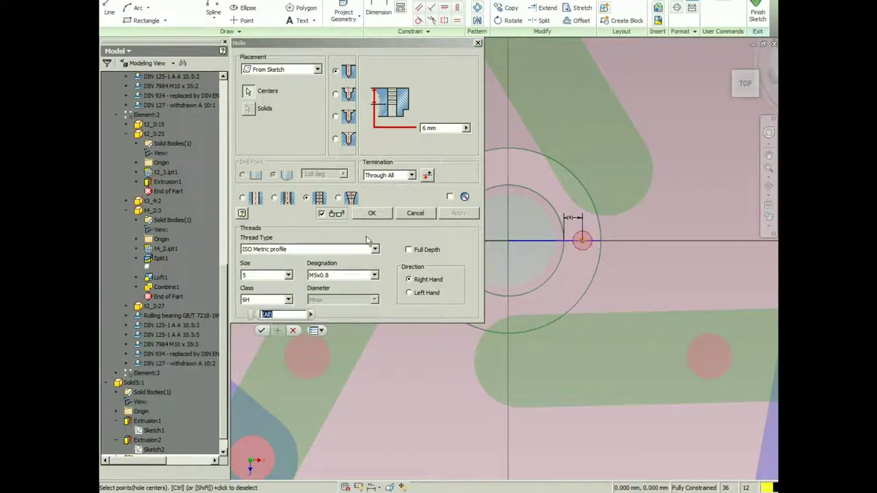
{"action": "left_click", "coordinate": [371, 213]}
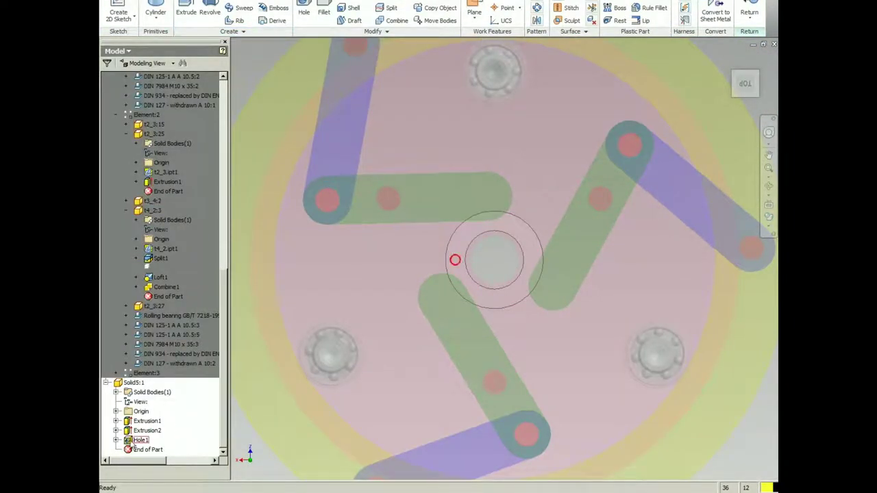
Pattern the tapped hole circularly around the shaft axis with 6 occurrences over 360 degrees
{"action": "left_click", "coordinate": [139, 440]}
{"action": "left_click", "coordinate": [537, 8]}
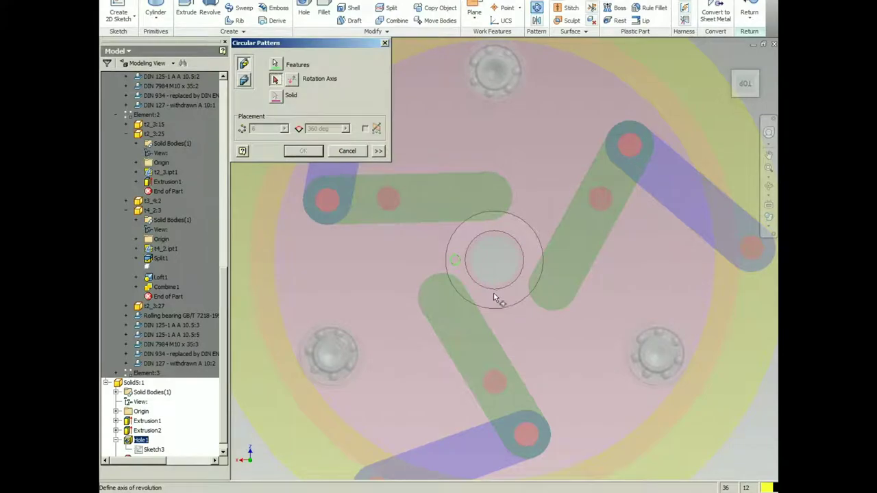
{"action": "middle_click_drag", "start_coordinate": [496, 274], "coordinate": [450, 288], "text": "shift"}
{"action": "left_click", "coordinate": [449, 287]}
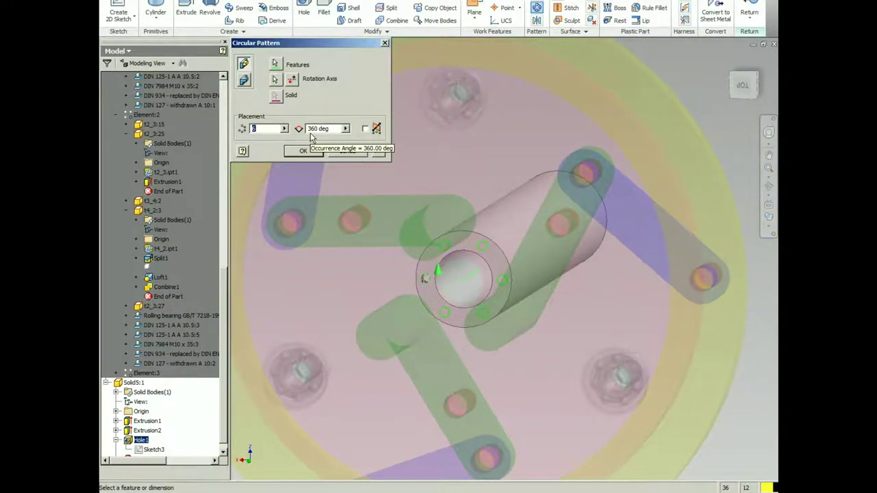
{"action": "key", "text": "Return"}
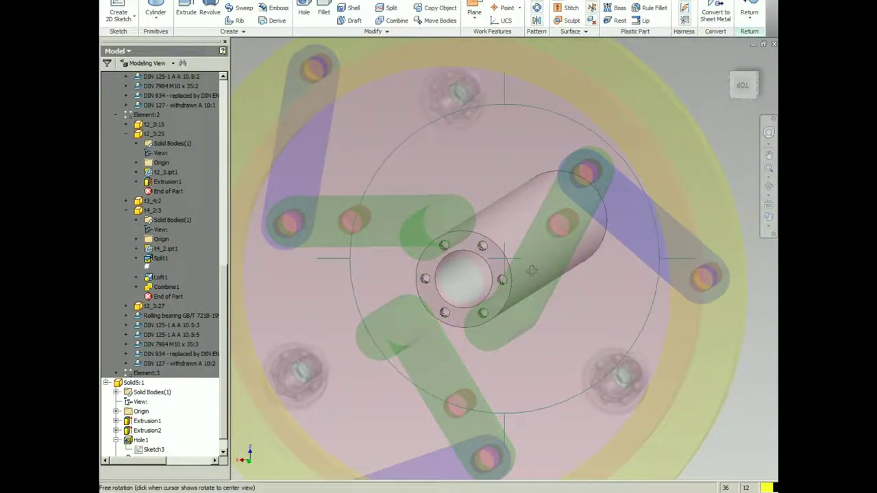
{"action": "middle_click_drag", "start_coordinate": [528, 272], "coordinate": [446, 231], "text": "shift"}
{"action": "scroll", "coordinate": [447, 233], "scroll_direction": "up", "scroll_amount": 5}
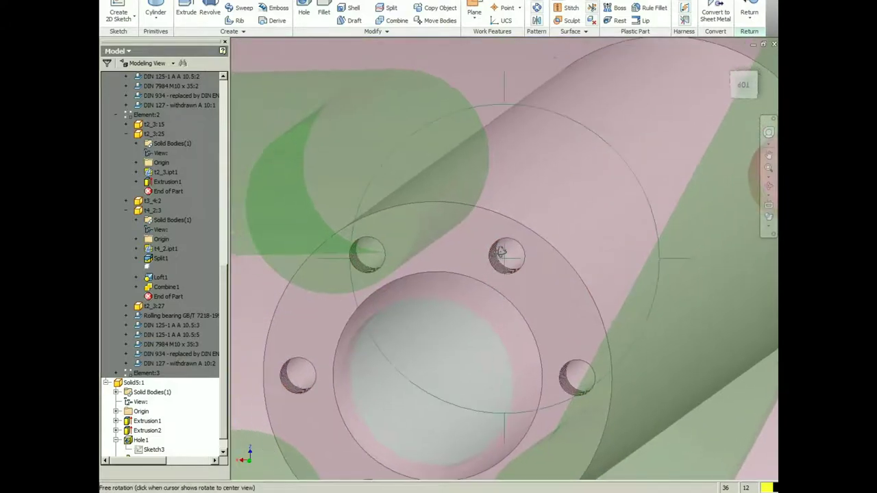
Change the shaft's tapped hole from through-all to a Distance termination, keeping the M5x0.8 thread
{"action": "double_click", "coordinate": [141, 440]}
{"action": "left_click", "coordinate": [395, 175]}
{"action": "left_click", "coordinate": [395, 185]}
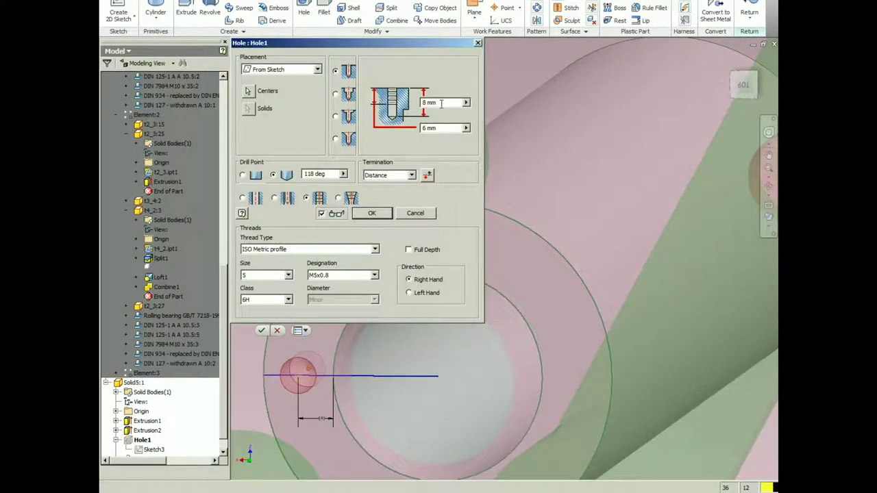
{"action": "key", "text": "Return"}
{"action": "middle_click_drag", "start_coordinate": [511, 240], "coordinate": [464, 245], "text": "shift"}
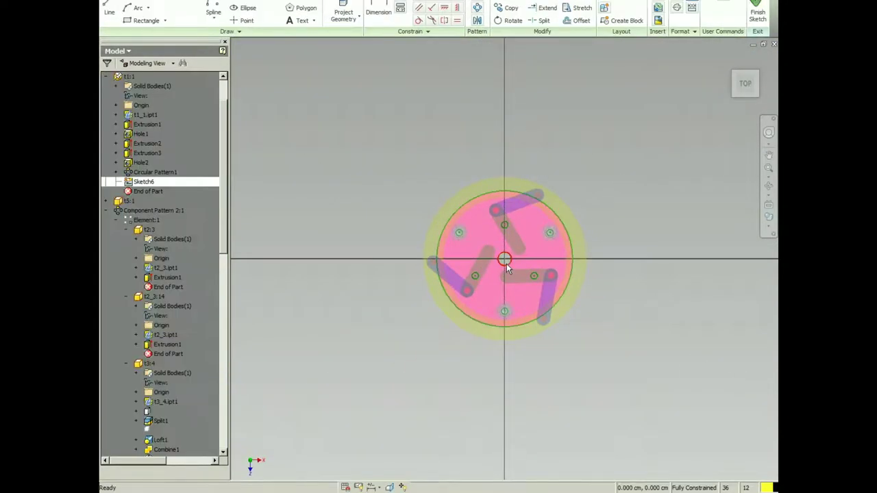
Sketch a 2,4+0,4 cm circle around the pink disc's central hole and a horizontal line from its centre to the circle
{"action": "scroll", "coordinate": [507, 252], "scroll_direction": "up", "scroll_amount": 5}
{"action": "type", "text": "2,4+"}
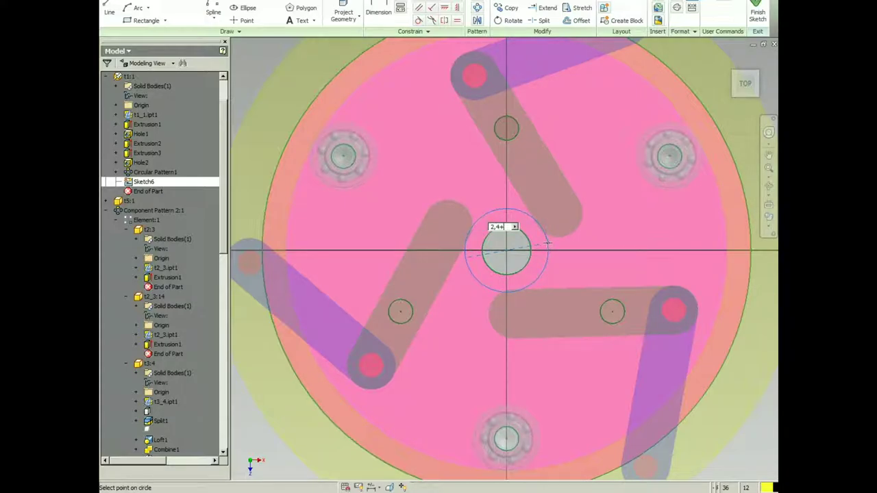
{"action": "type", "text": "0,4"}
{"action": "key", "text": "Return"}
{"action": "scroll", "coordinate": [537, 255], "scroll_direction": "up", "scroll_amount": 3}
{"action": "key", "text": "l"}
{"action": "left_click", "coordinate": [480, 244]}
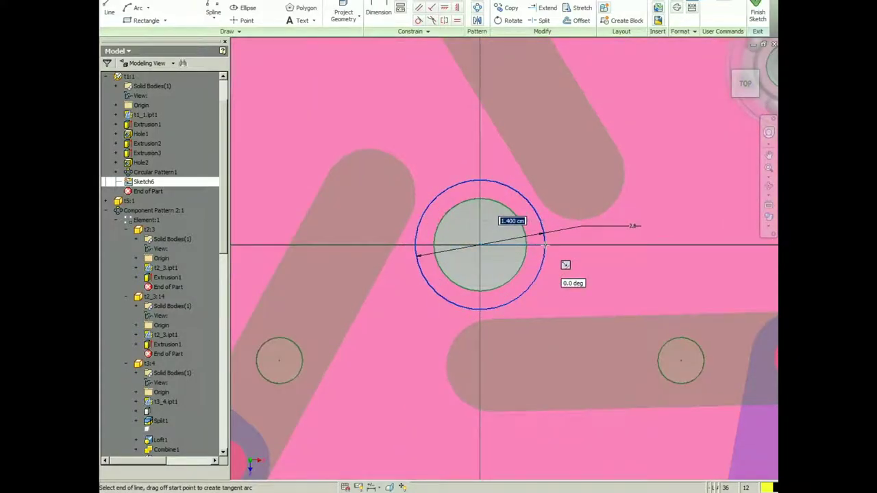
Create a through-all plain hole at the line's end on the sketched circle with a diameter of 0.55 cm
{"action": "key", "text": "h"}
{"action": "left_click", "coordinate": [378, 178]}
{"action": "left_click", "coordinate": [379, 191]}
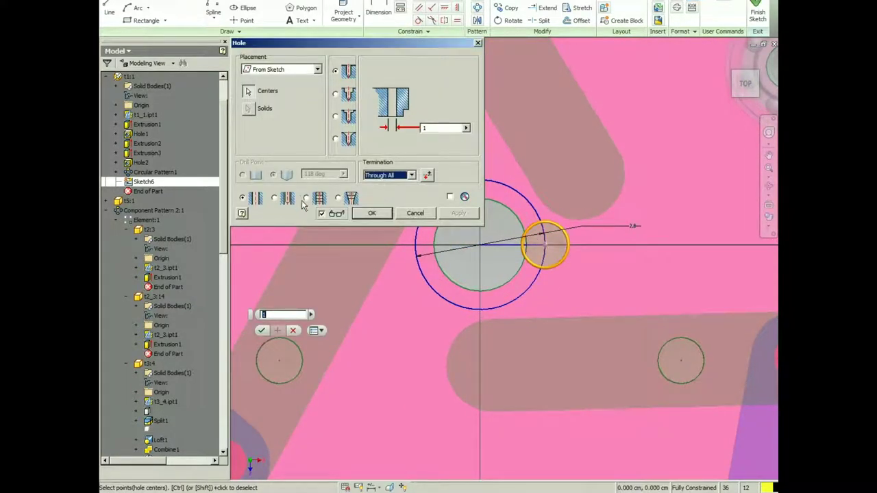
{"action": "left_click", "coordinate": [433, 128]}
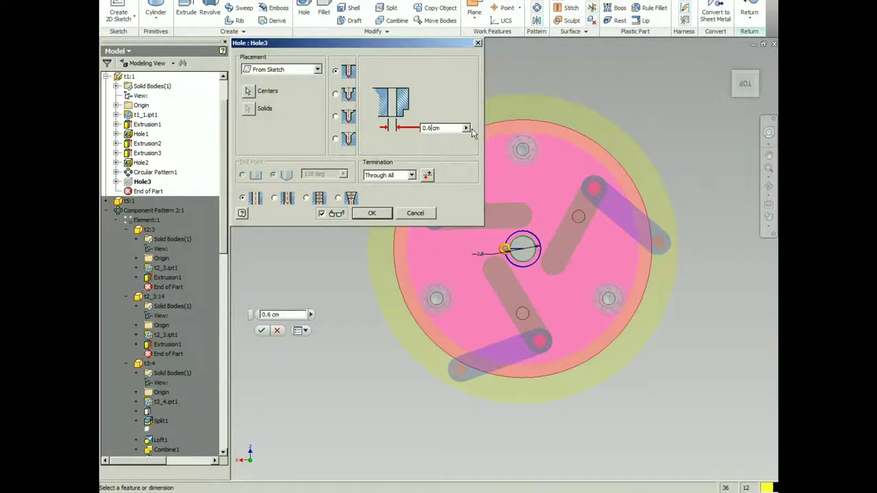
{"action": "key", "text": "BackSpace"}
{"action": "type", "text": "55"}
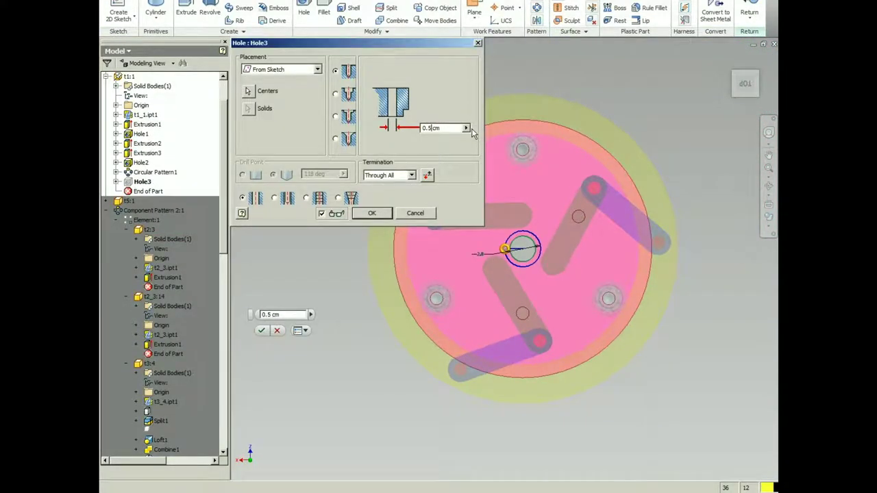
{"action": "key", "text": "Return"}
Reopen the small hole's sketch and edit the diameter dimension of its locating circle
{"action": "scroll", "coordinate": [522, 250], "scroll_direction": "up", "scroll_amount": 5}
{"action": "left_click", "coordinate": [115, 182]}
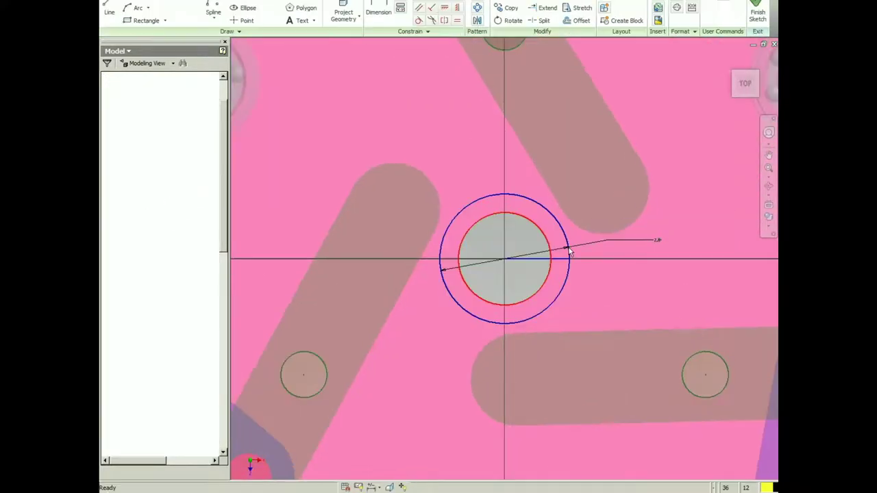
{"action": "left_click", "coordinate": [657, 242]}
{"action": "key", "text": "Return"}
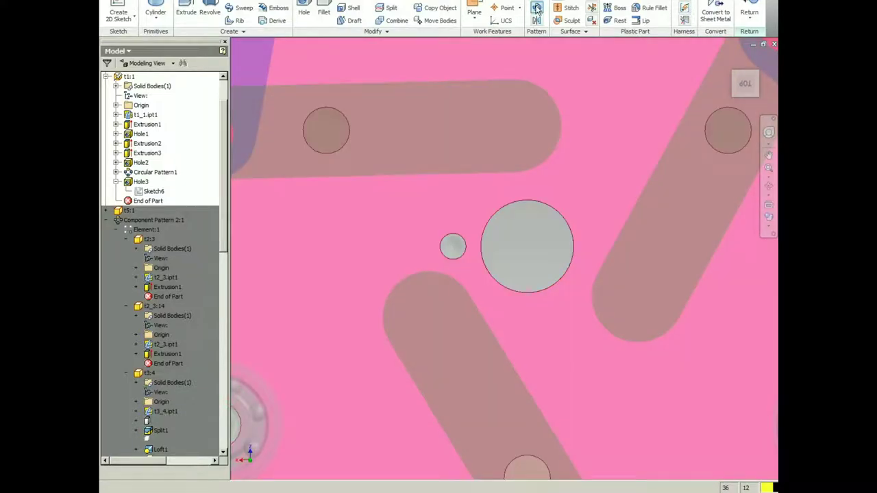
Pattern the small hole circularly around the disc's central hole with 6 occurrences over 360 degrees and return to the assembly
{"action": "left_click", "coordinate": [538, 7]}
{"action": "left_click", "coordinate": [453, 247]}
{"action": "left_click", "coordinate": [276, 79]}
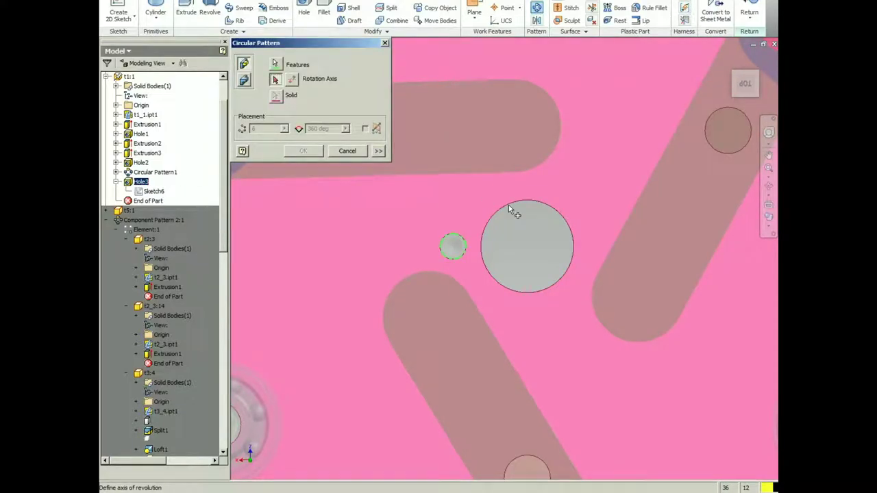
{"action": "middle_click_drag", "start_coordinate": [509, 206], "coordinate": [566, 94], "text": "shift"}
{"action": "left_click", "coordinate": [572, 88]}
{"action": "left_click", "coordinate": [303, 151]}
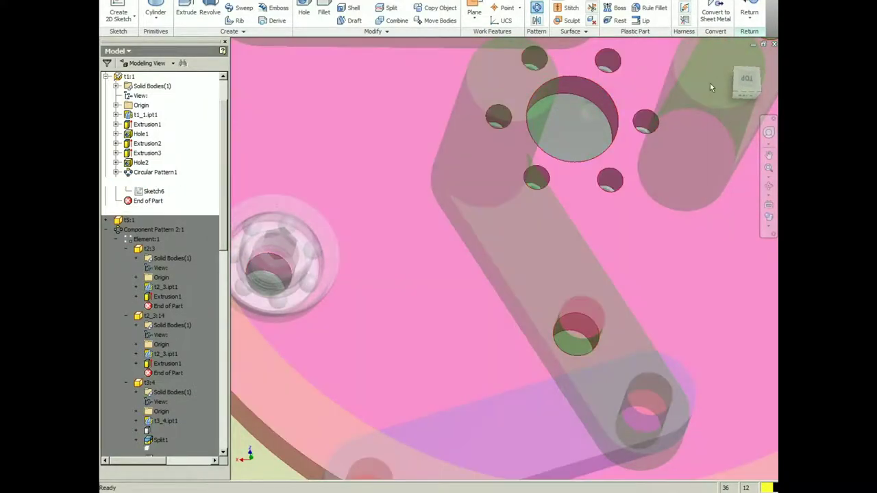
{"action": "left_click", "coordinate": [749, 11]}
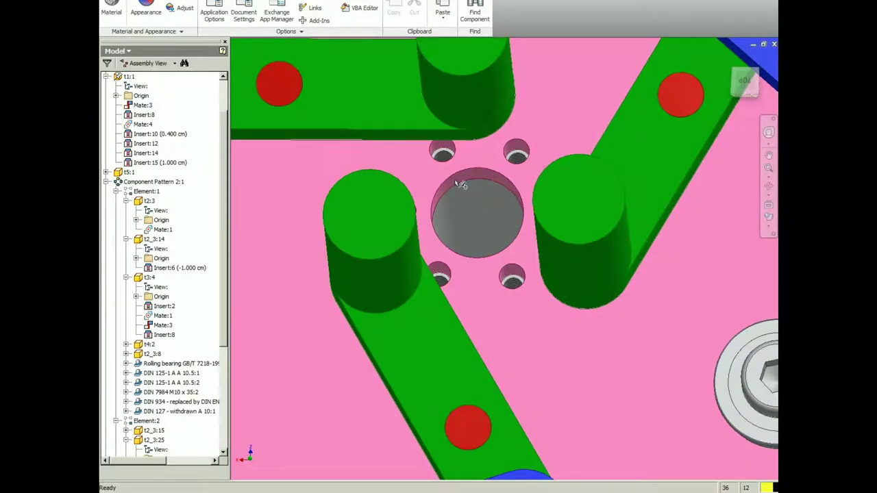
Reopen the disc, roll its history back to before the second circular pattern, and chamfer the small hole's edge
{"action": "double_click", "coordinate": [425, 153]}
{"action": "left_click_drag", "start_coordinate": [148, 201], "coordinate": [148, 192]}
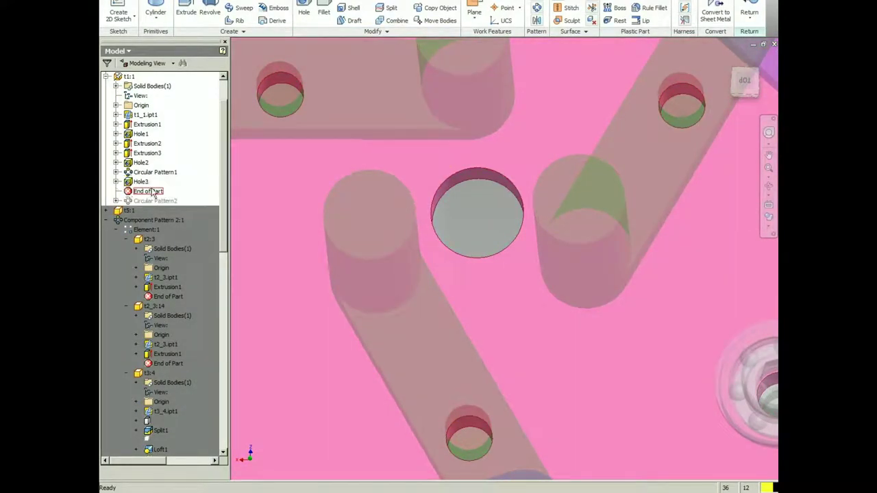
{"action": "left_click", "coordinate": [353, 1]}
{"action": "left_click", "coordinate": [412, 202]}
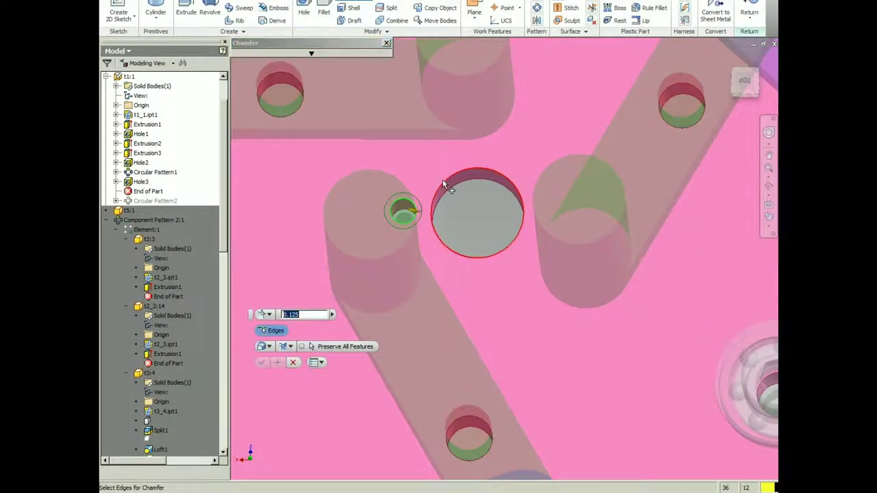
{"action": "key", "text": "Return"}
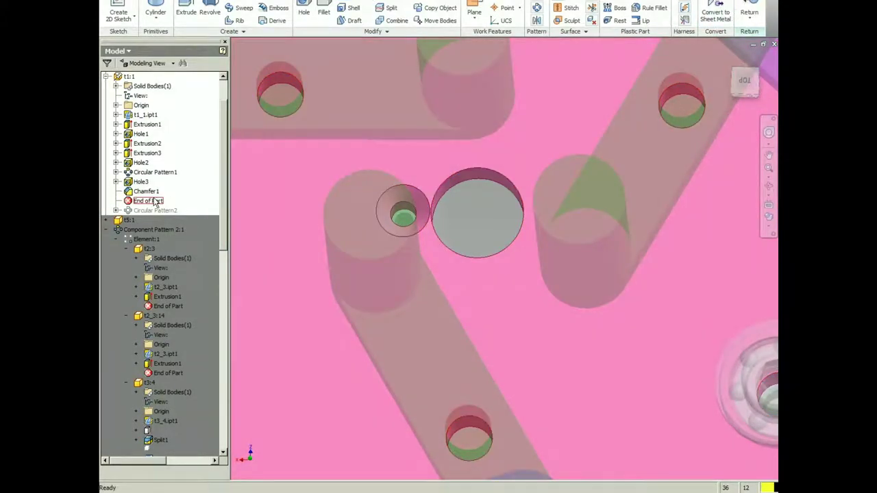
Restore the rolled-back history and add the chamfer to the features of the small hole's circular pattern
{"action": "left_click_drag", "start_coordinate": [155, 201], "coordinate": [148, 212]}
{"action": "double_click", "coordinate": [146, 203]}
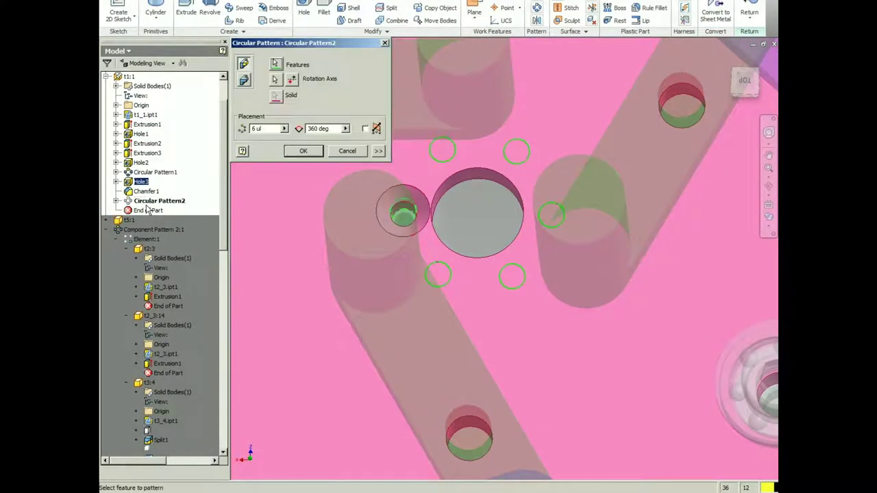
{"action": "left_click", "coordinate": [146, 192]}
{"action": "left_click", "coordinate": [309, 150]}
Set the small hole's chamfer distance to 0.25 cm and return to the assembly
{"action": "left_click", "coordinate": [141, 182]}
{"action": "double_click", "coordinate": [144, 192]}
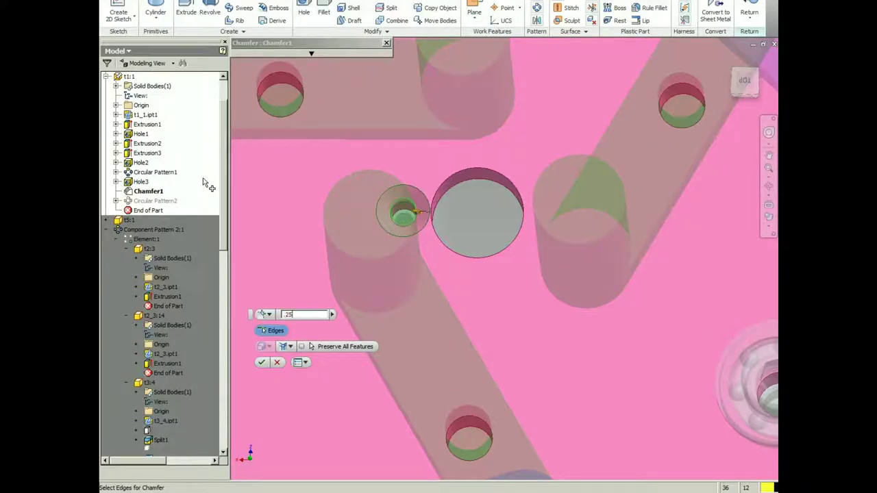
{"action": "key", "text": "Return"}
{"action": "left_click", "coordinate": [750, 14]}
{"action": "key", "text": "F4"}
{"action": "left_click_drag", "start_coordinate": [538, 161], "coordinate": [464, 237]}
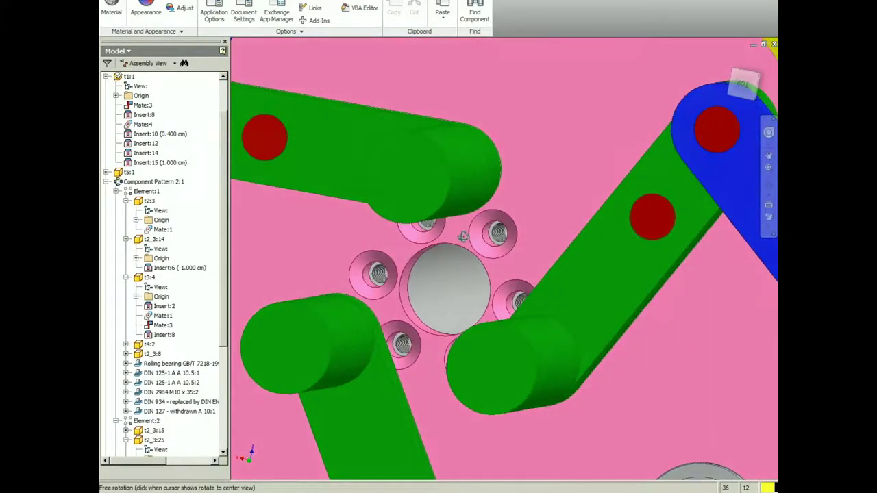
{"action": "mouse_move", "coordinate": [463, 236]}
{"action": "middle_mouse_down", "text": "shift"}
{"action": "mouse_move", "coordinate": [454, 231]}
{"action": "mouse_move", "coordinate": [466, 225]}
{"action": "middle_mouse_up", "text": "shift"}
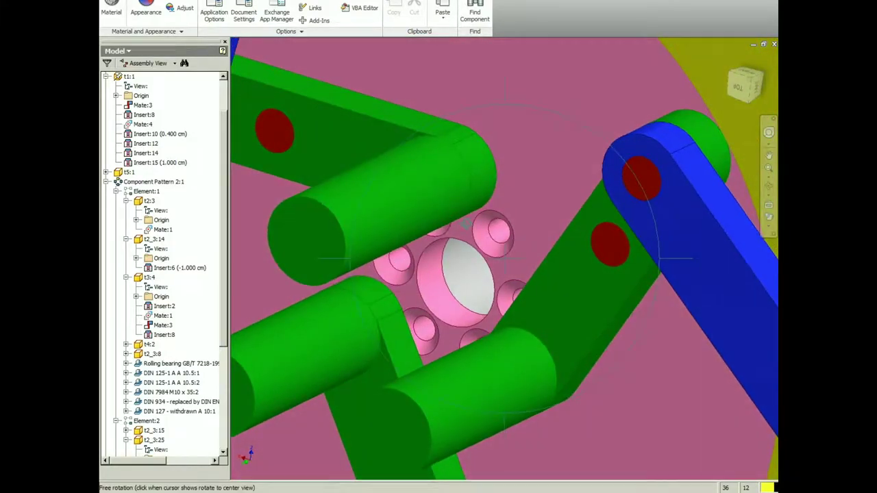
{"action": "scroll", "coordinate": [466, 225], "scroll_direction": "up", "scroll_amount": 5}
{"action": "middle_click_drag", "start_coordinate": [524, 241], "coordinate": [555, 231], "text": "shift"}
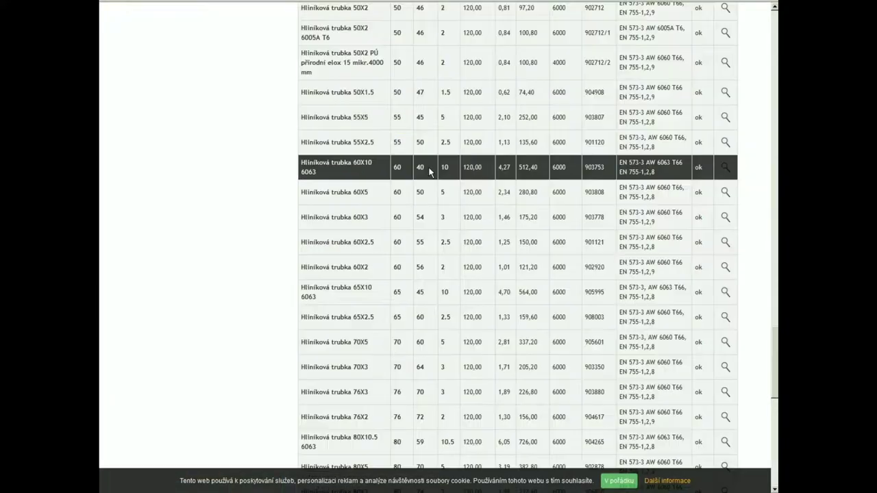
Open the product details of the 60X10 6063 aluminium tube on the ehlinik.cz website
{"action": "left_click", "coordinate": [451, 172]}
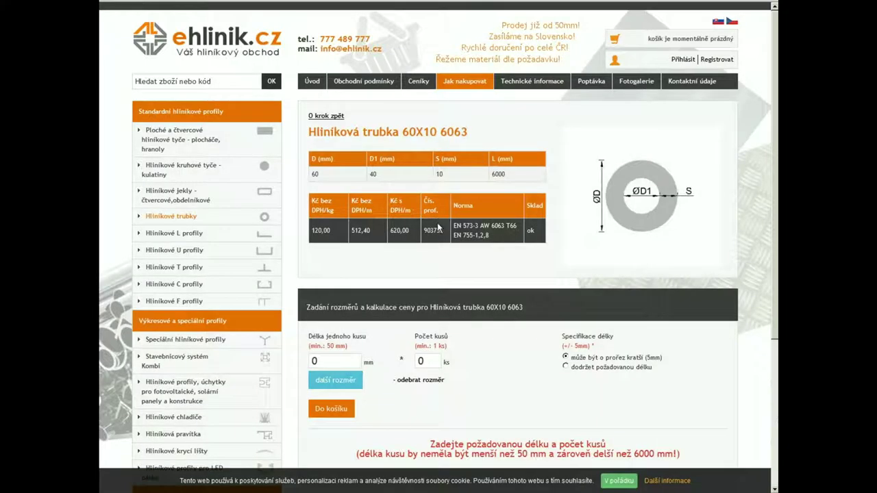
{"action": "scroll", "coordinate": [508, 338], "scroll_direction": "down", "scroll_amount": 2}
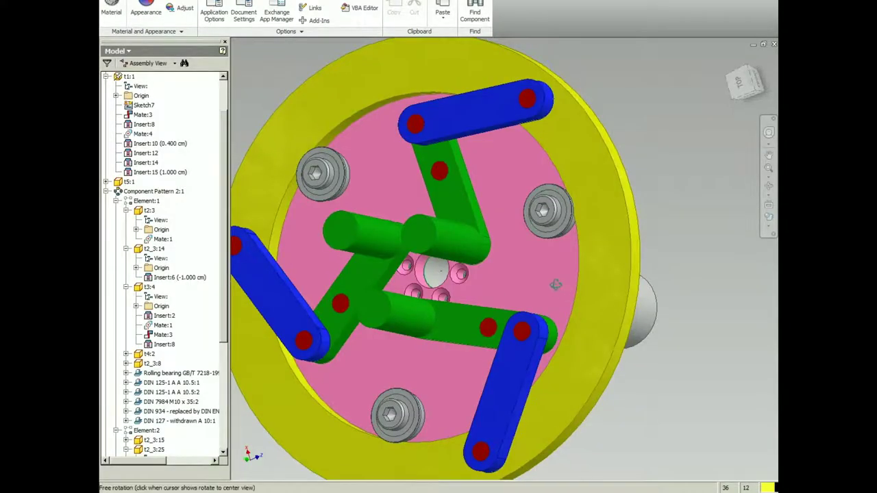
Back in Autodesk Inventor, create a new part and sketch concentric 40 mm and 60 mm circles at the origin of the horizontal plane
{"action": "middle_click_drag", "start_coordinate": [556, 285], "coordinate": [484, 268], "text": "shift"}
{"action": "scroll", "coordinate": [519, 261], "scroll_direction": "down", "scroll_amount": 4}
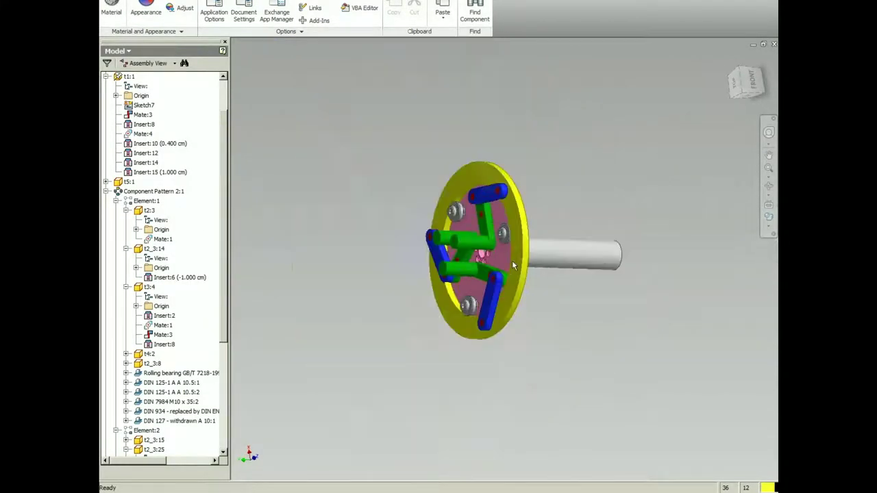
{"action": "left_click_drag", "start_coordinate": [538, 261], "coordinate": [527, 260]}
{"action": "key", "text": "ctrl+n"}
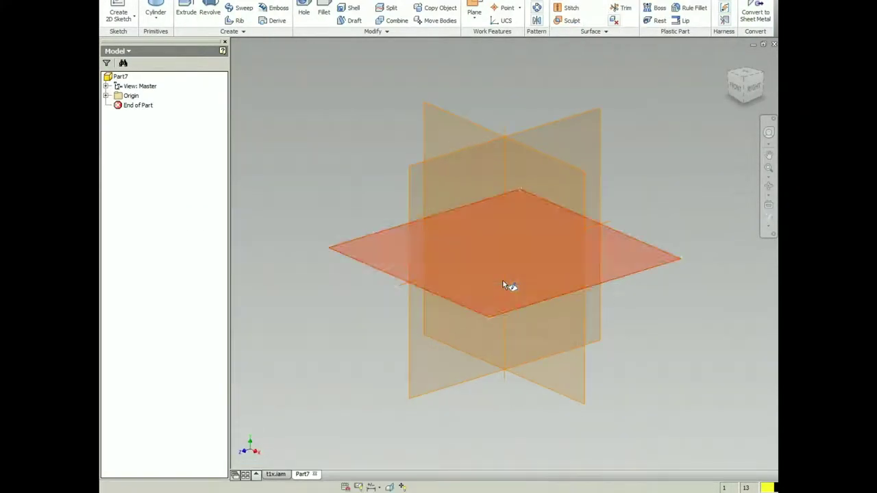
{"action": "left_click", "coordinate": [502, 280]}
{"action": "left_click", "coordinate": [505, 253]}
{"action": "type", "text": "40"}
{"action": "key", "text": "Return"}
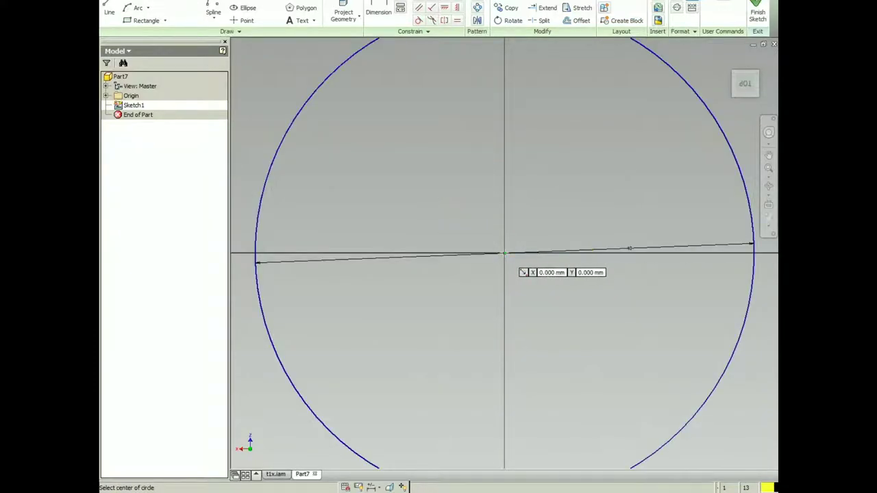
{"action": "left_click", "coordinate": [504, 253]}
{"action": "type", "text": "60"}
{"action": "key", "text": "Return"}
Extrude the ring between the two circles 50 mm and save the part under its default name
{"action": "key", "text": "F6"}
{"action": "key", "text": "e"}
{"action": "left_click", "coordinate": [585, 346]}
{"action": "type", "text": "50"}
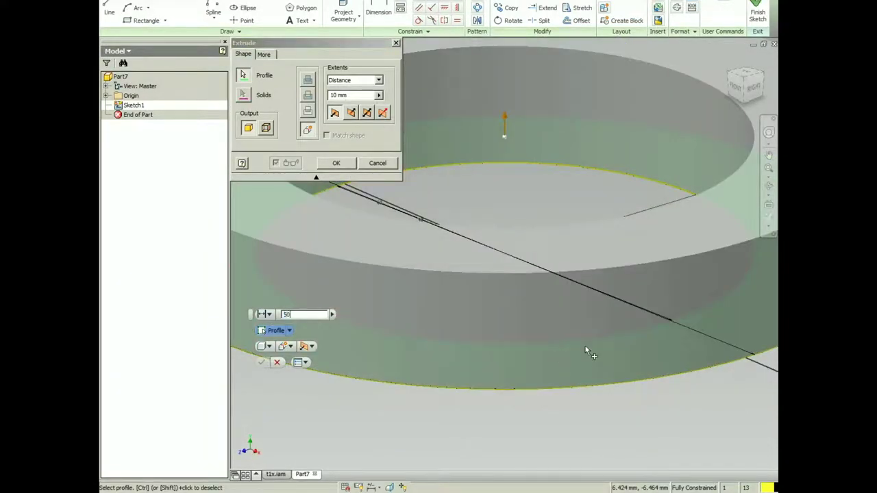
{"action": "key", "text": "Return"}
{"action": "key", "text": "ctrl+s"}
{"action": "key", "text": "Return"}
Return to the assembly and place one copy of Part7.ipt beside the shaft
{"action": "key", "text": "ctrl+Tab"}
{"action": "key", "text": "p"}
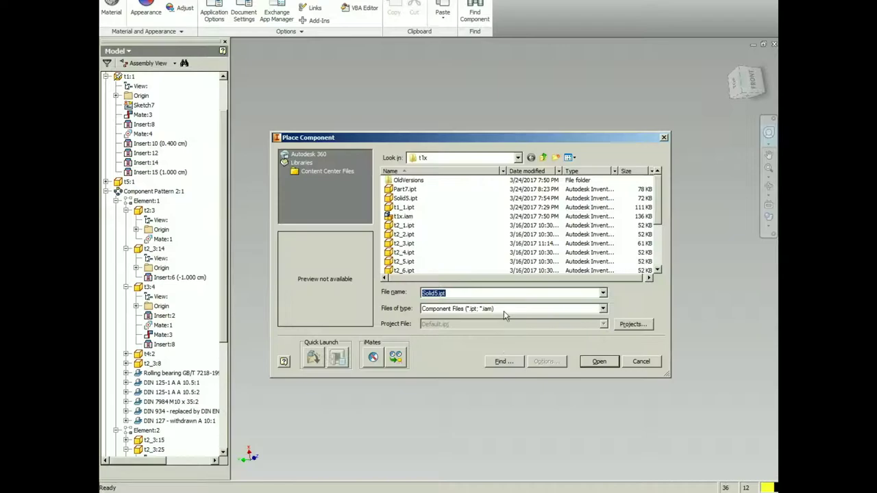
{"action": "double_click", "coordinate": [417, 189]}
Seat the tube around the shaft against the pink disc's back face with an aligned Insert constraint at 0 offset
{"action": "key", "text": "c"}
{"action": "left_click", "coordinate": [295, 139]}
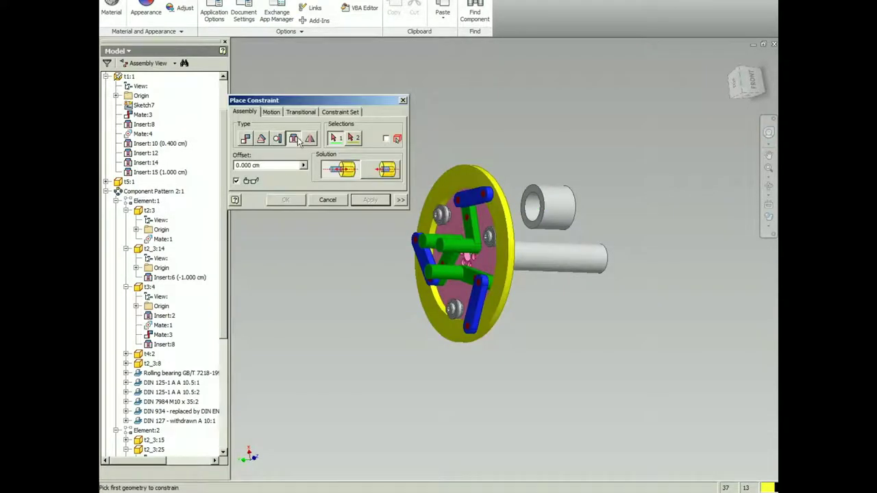
{"action": "left_click", "coordinate": [539, 199]}
{"action": "key", "text": "F4"}
{"action": "left_click", "coordinate": [383, 171]}
{"action": "key", "text": "F4"}
{"action": "left_click_drag", "start_coordinate": [540, 257], "coordinate": [457, 258]}
{"action": "left_click", "coordinate": [446, 259]}
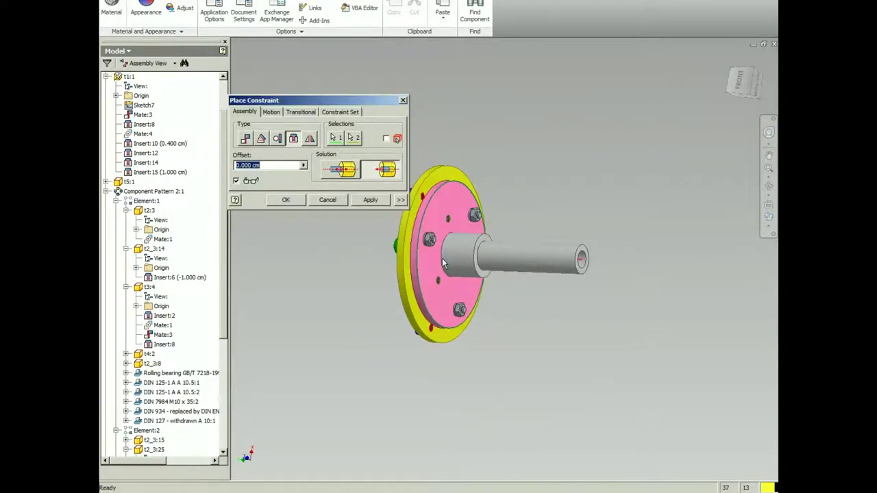
{"action": "key", "text": "Return"}
{"action": "scroll", "coordinate": [471, 257], "scroll_direction": "down", "scroll_amount": 5}
{"action": "middle_click_drag", "start_coordinate": [487, 245], "coordinate": [529, 240], "text": "shift"}
{"action": "key", "text": "Escape"}
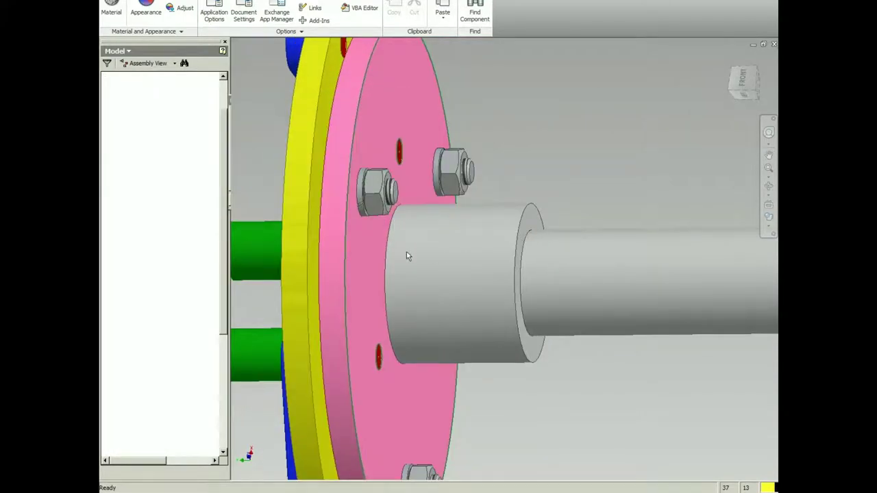
Open the pink disc for in-place editing and delete its unused Sketch7
{"action": "middle_click_drag", "start_coordinate": [447, 242], "coordinate": [483, 268], "text": "shift"}
{"action": "double_click", "coordinate": [484, 268]}
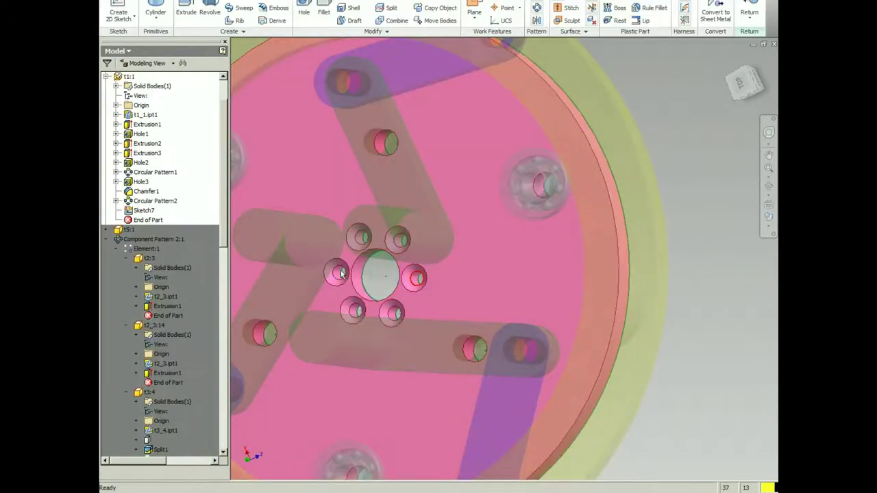
{"action": "left_click", "coordinate": [147, 204]}
{"action": "left_click", "coordinate": [146, 211]}
{"action": "key", "text": "Delete"}
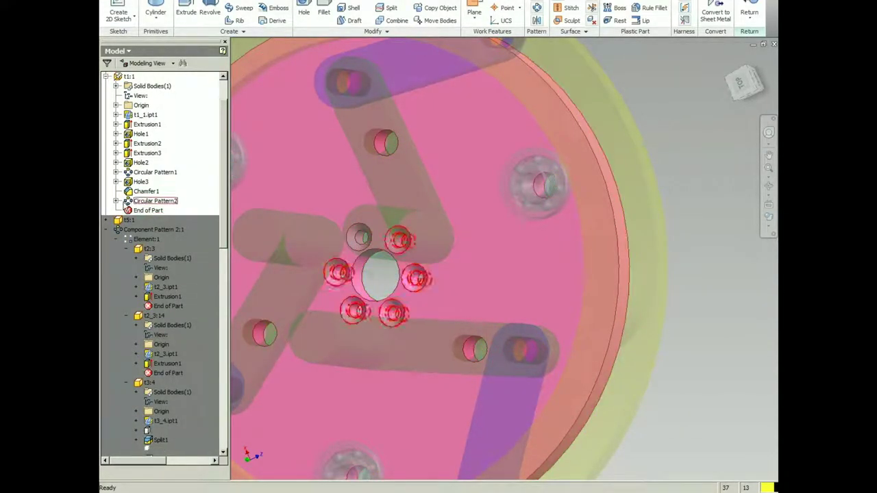
Enlarge the locating circle in the sketch of the disc's Hole3 by 1 cm and finish the sketch
{"action": "left_click", "coordinate": [143, 202]}
{"action": "left_click", "coordinate": [115, 181]}
{"action": "double_click", "coordinate": [152, 191]}
{"action": "double_click", "coordinate": [599, 248]}
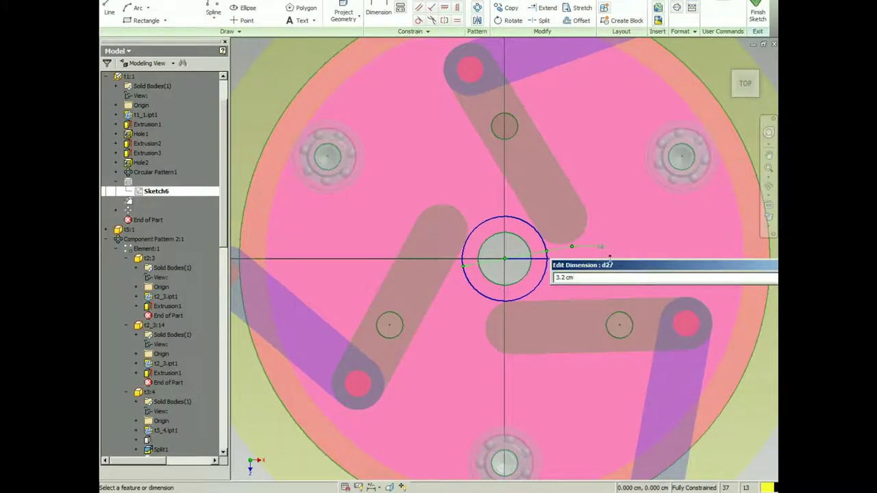
{"action": "type", "text": "+1"}
{"action": "key", "text": "Return"}
{"action": "left_click", "coordinate": [757, 13]}
{"action": "mouse_move", "coordinate": [500, 219]}
{"action": "middle_mouse_down", "text": "shift"}
{"action": "mouse_move", "coordinate": [509, 272]}
{"action": "mouse_move", "coordinate": [388, 273]}
{"action": "mouse_move", "coordinate": [514, 281]}
{"action": "middle_mouse_up", "text": "shift"}
{"action": "scroll", "coordinate": [435, 317], "scroll_direction": "up", "scroll_amount": 5}
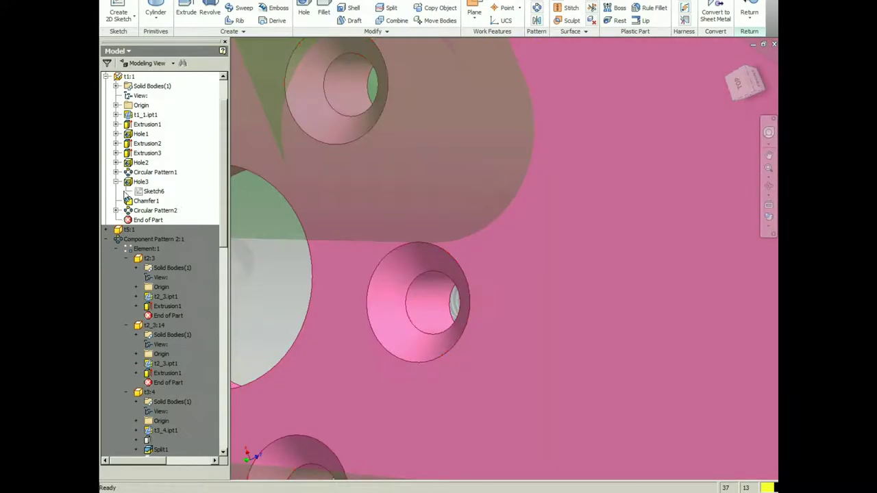
Set the diameter of the locating circle for the disc's screw holes to 5 cm and return to the assembly
{"action": "double_click", "coordinate": [148, 192]}
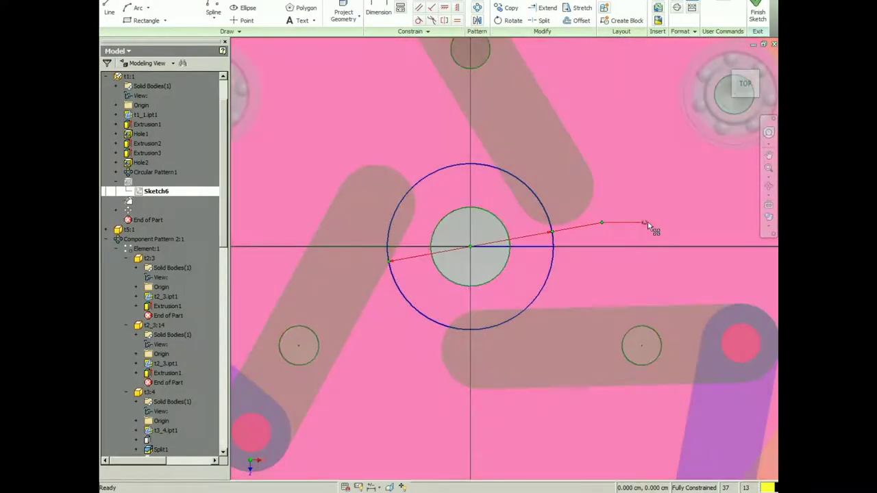
{"action": "double_click", "coordinate": [646, 223]}
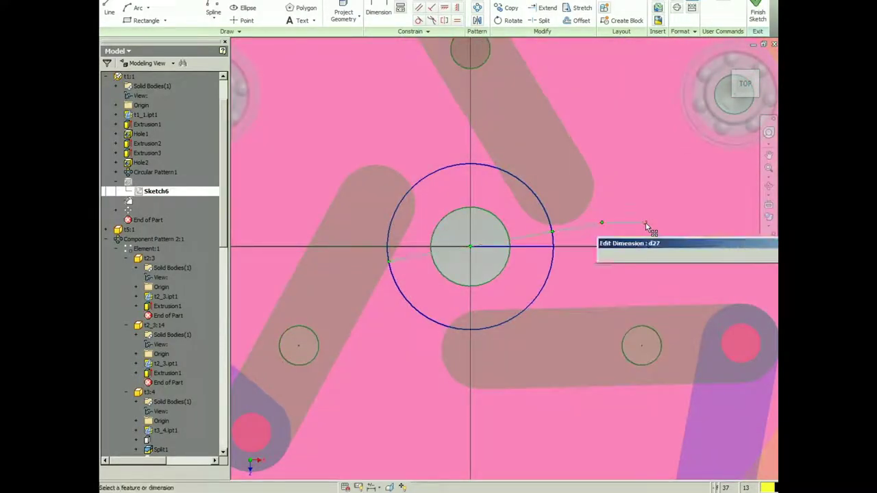
{"action": "type", "text": "5"}
{"action": "key", "text": "Return"}
{"action": "left_click", "coordinate": [758, 13]}
{"action": "scroll", "coordinate": [484, 199], "scroll_direction": "down", "scroll_amount": 3}
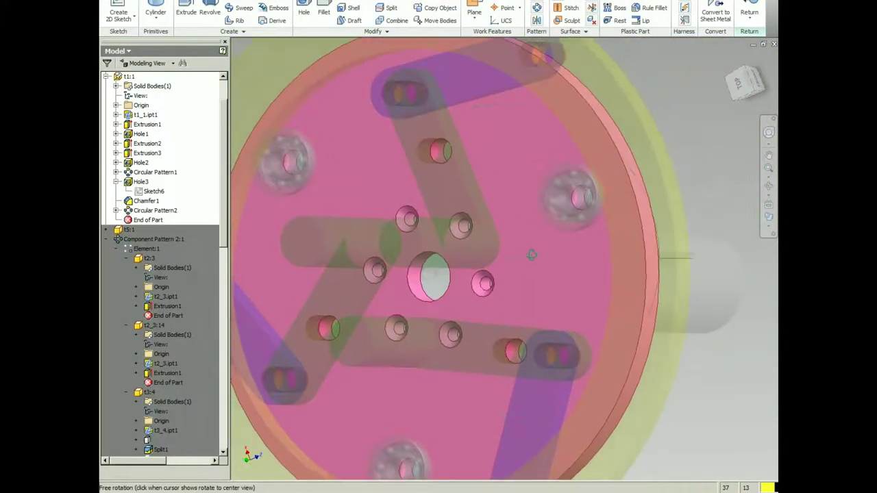
{"action": "middle_click_drag", "start_coordinate": [532, 255], "coordinate": [591, 247], "text": "shift"}
{"action": "left_click", "coordinate": [751, 13]}
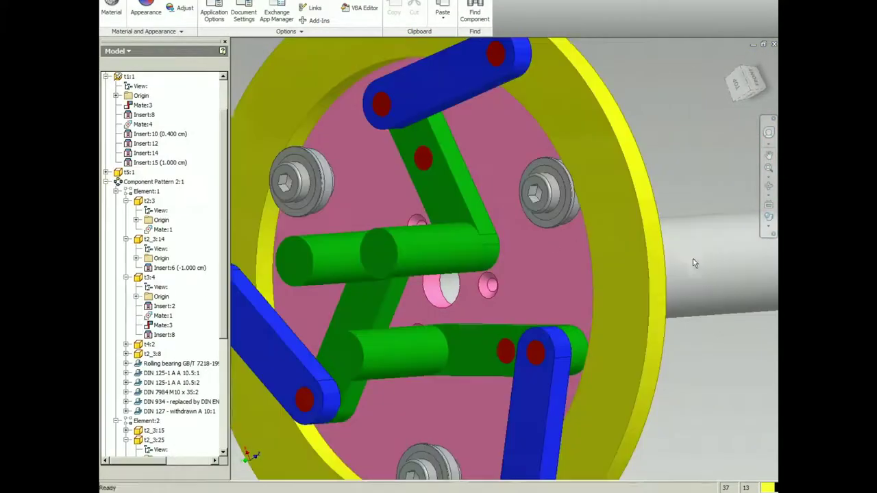
Open the tube for in-place editing and sketch a horizontal line on its end face from the centre to the inner circle
{"action": "double_click", "coordinate": [695, 264]}
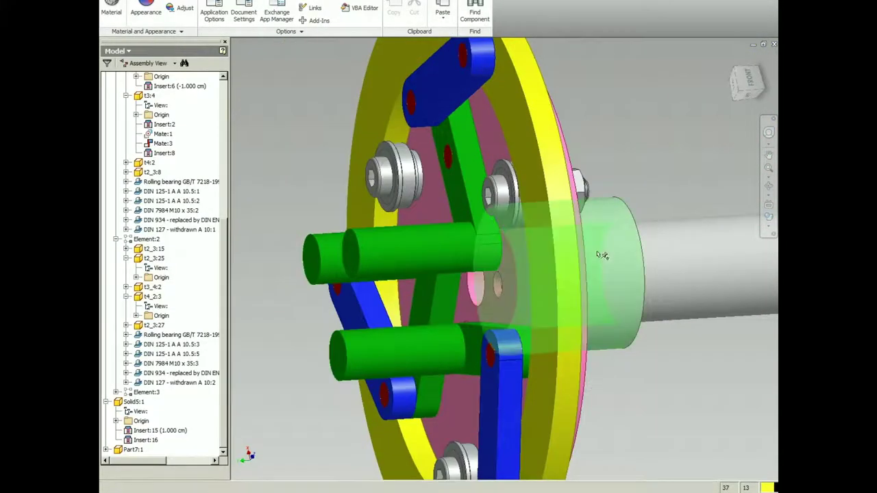
{"action": "double_click", "coordinate": [493, 238]}
{"action": "left_click", "coordinate": [498, 228]}
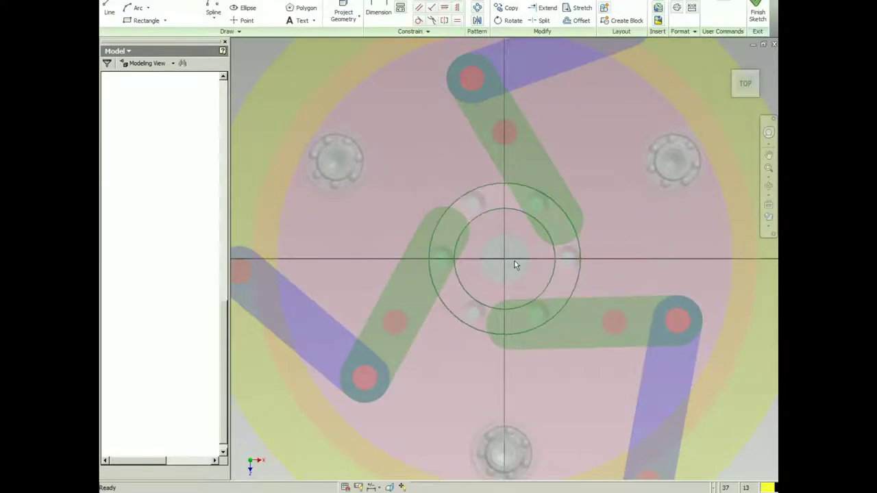
{"action": "key", "text": "l"}
{"action": "left_click", "coordinate": [511, 258]}
{"action": "left_click", "coordinate": [564, 258]}
{"action": "left_click", "coordinate": [564, 259]}
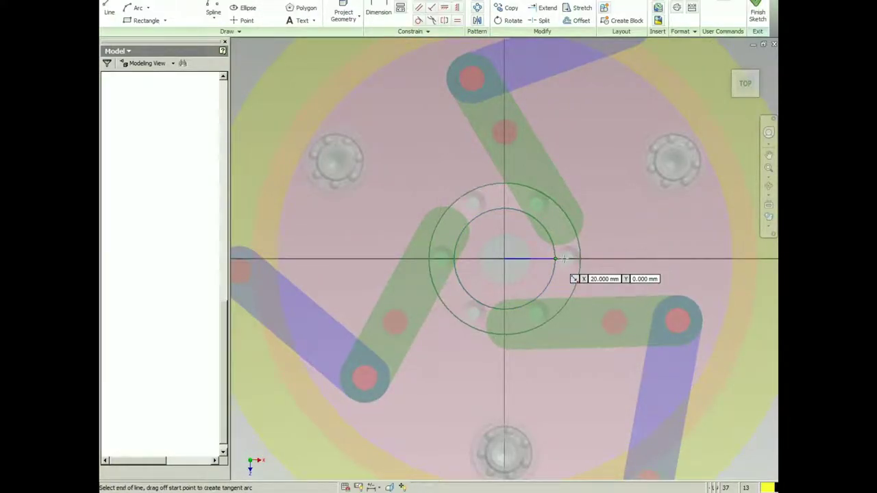
Continue the line outward from the inner circle into the tube wall and set that segment's length to 5 mm
{"action": "type", "text": "1"}
{"action": "key", "text": "Return"}
{"action": "scroll", "coordinate": [580, 266], "scroll_direction": "up", "scroll_amount": 5}
{"action": "key", "text": "Escape"}
{"action": "double_click", "coordinate": [421, 129]}
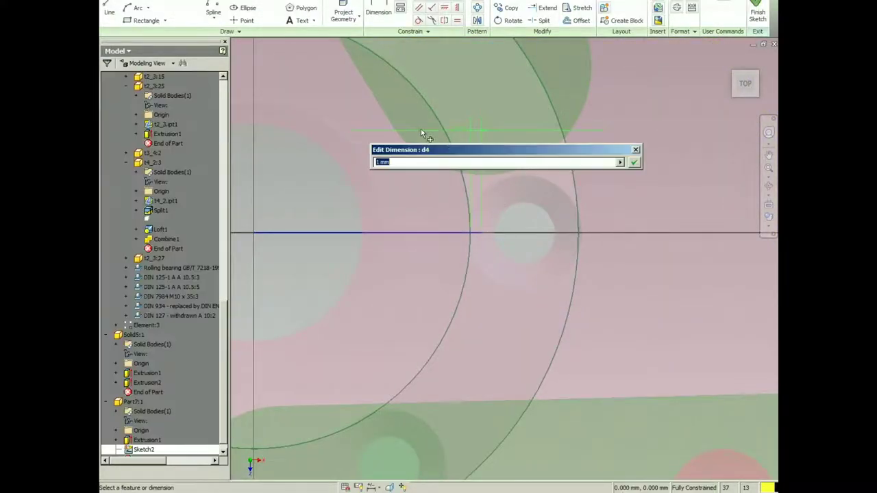
{"action": "type", "text": "5"}
{"action": "key", "text": "Return"}
Cut a 6 mm tapped hole through all of the tube at the outer end of the sketched line
{"action": "key", "text": "h"}
{"action": "left_click", "coordinate": [526, 234]}
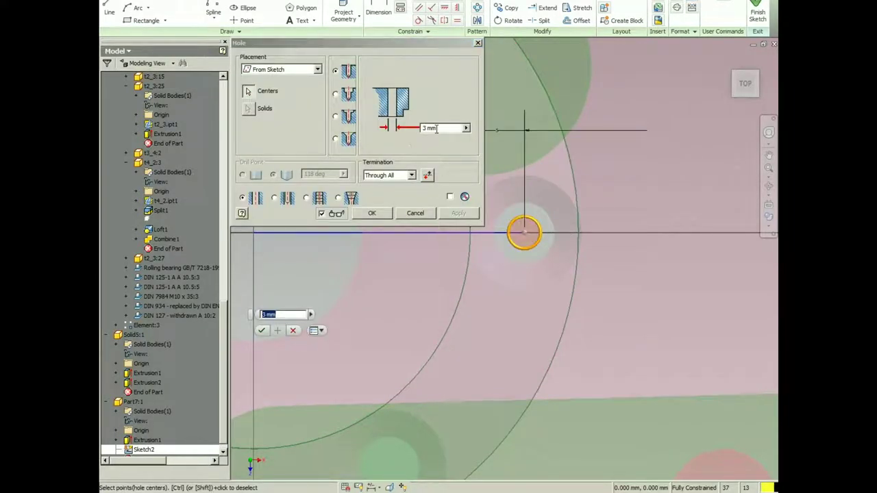
{"action": "left_click", "coordinate": [437, 129]}
{"action": "type", "text": "6"}
{"action": "left_click", "coordinate": [308, 199]}
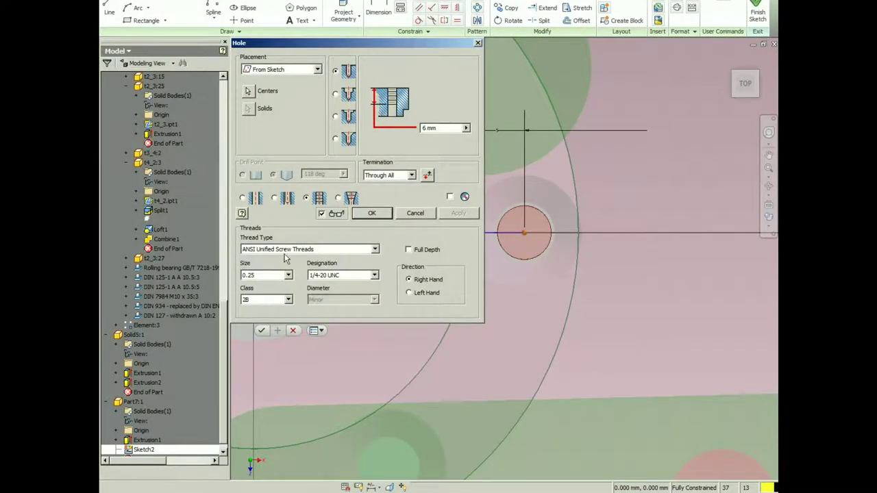
{"action": "left_click", "coordinate": [286, 250]}
{"action": "left_click", "coordinate": [286, 275]}
{"action": "left_click", "coordinate": [372, 214]}
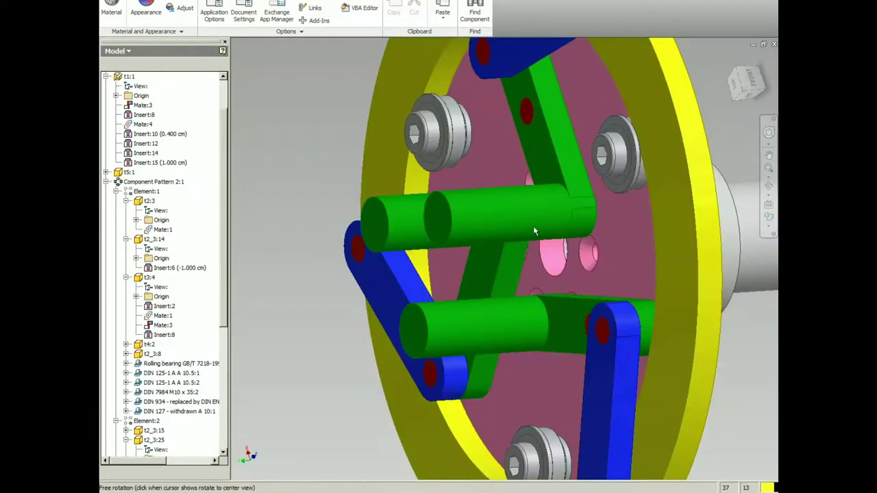
Pattern the tapped hole circularly around the tube's axis with 6 occurrences over 360 degrees
{"action": "left_click_drag", "start_coordinate": [534, 226], "coordinate": [512, 249]}
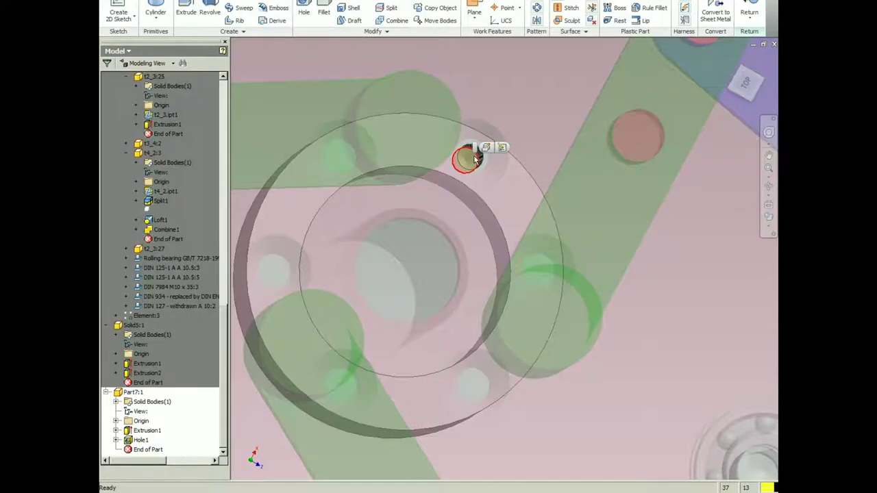
{"action": "left_click", "coordinate": [537, 8]}
{"action": "left_click", "coordinate": [470, 157]}
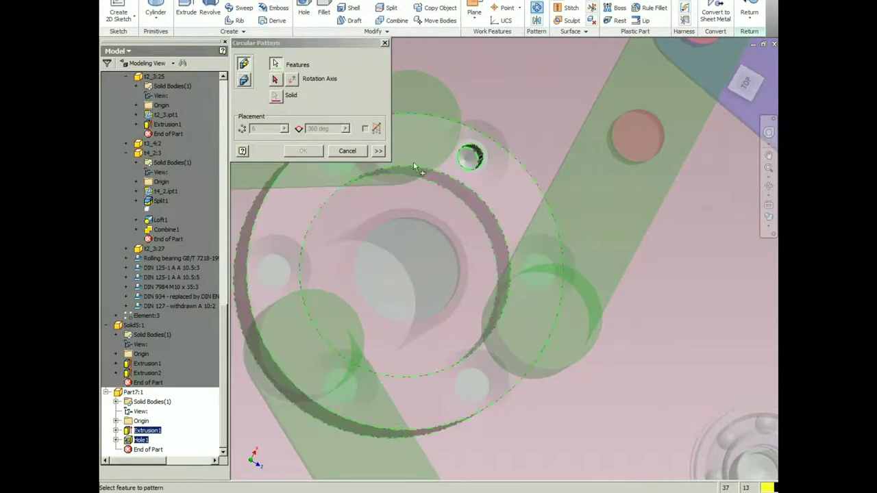
{"action": "left_click", "coordinate": [403, 256]}
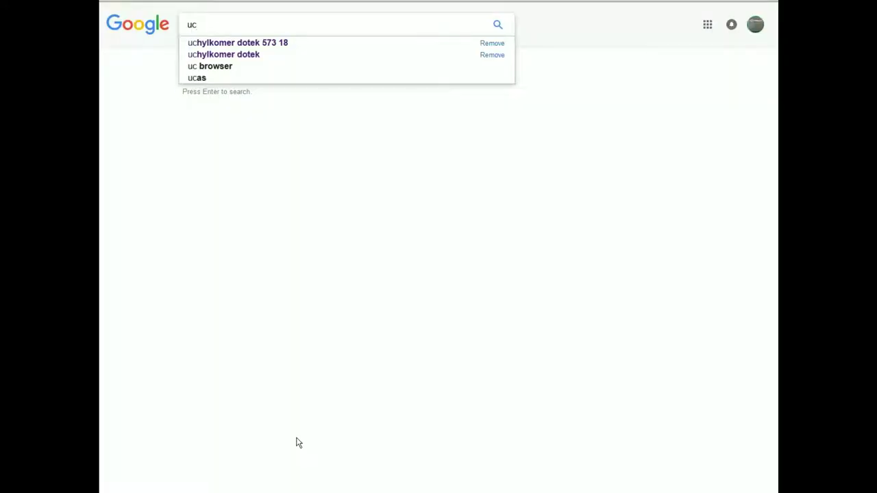
Switch to the web browser, search Google for "ucfl 40", and check flange bearing prices and the UCFL size table
{"action": "type", "text": "fl"}
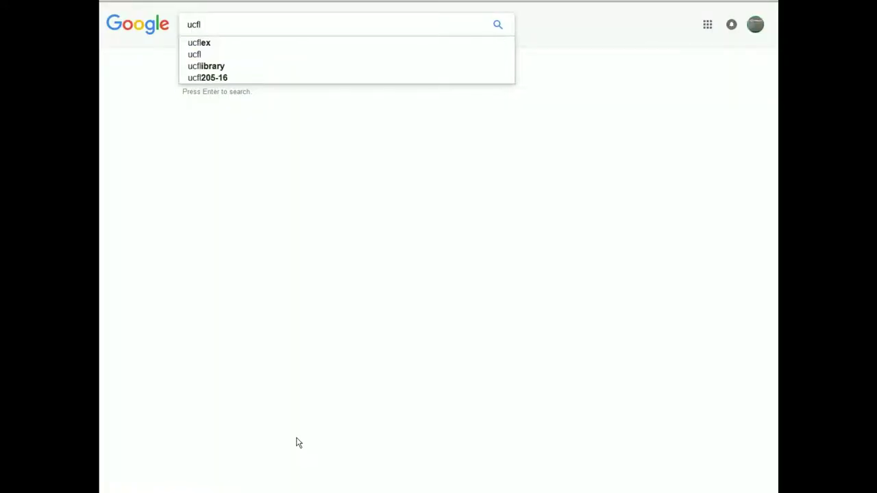
{"action": "type", "text": " 40"}
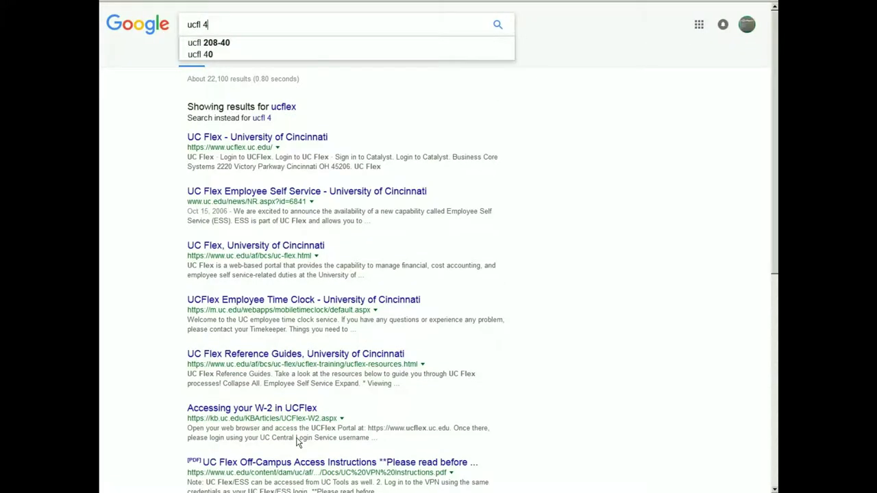
{"action": "key", "text": "Return"}
{"action": "scroll", "coordinate": [305, 214], "scroll_direction": "down", "scroll_amount": 3}
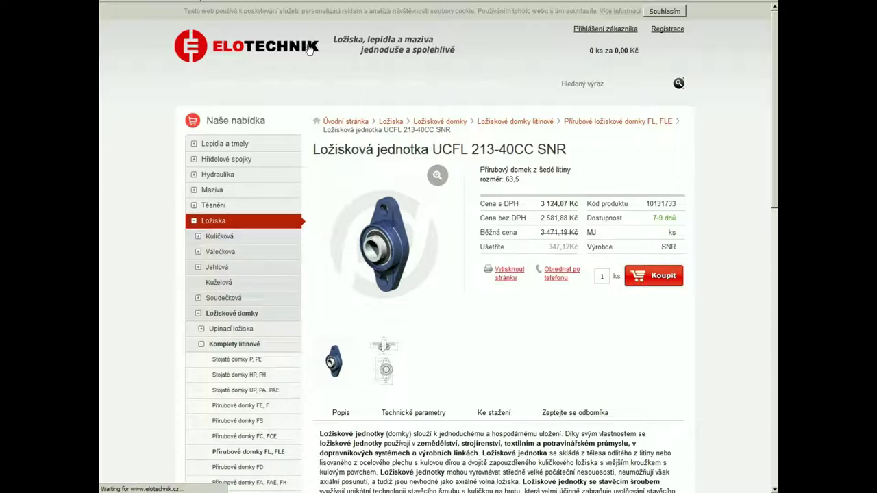
{"action": "left_click_drag", "start_coordinate": [540, 204], "coordinate": [565, 204]}
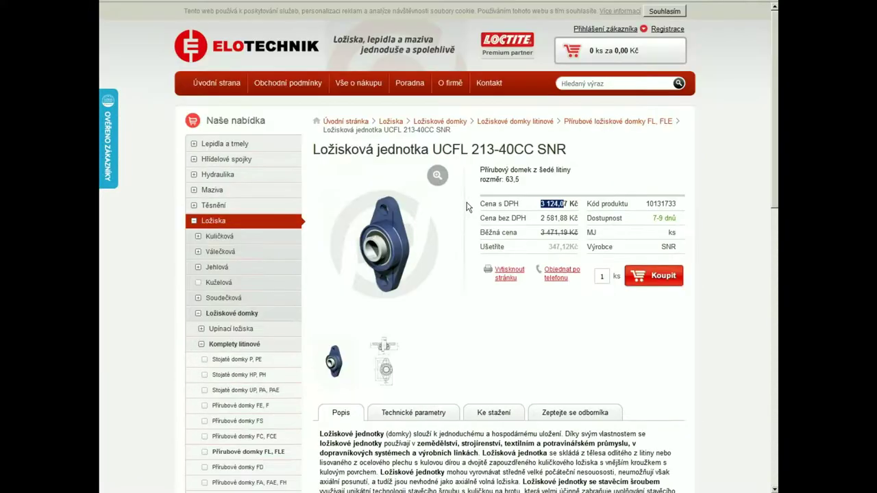
{"action": "key", "text": "alt+Left"}
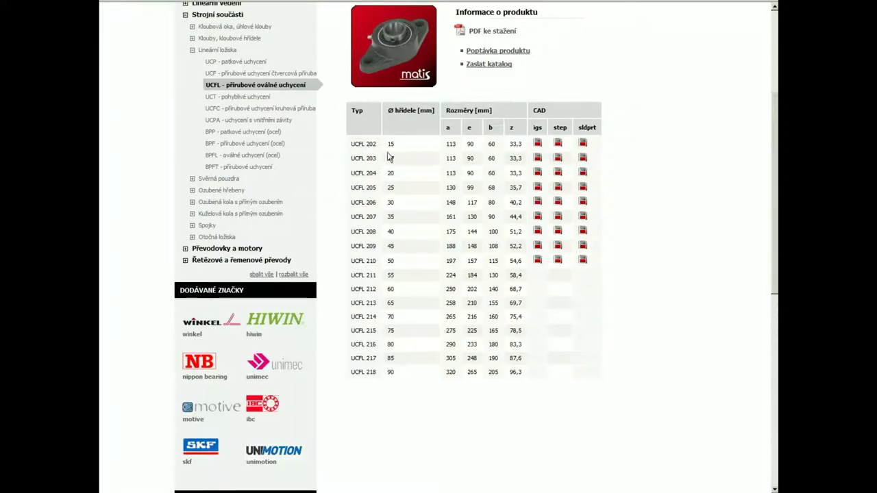
{"action": "scroll", "coordinate": [413, 209], "scroll_direction": "up", "scroll_amount": 1}
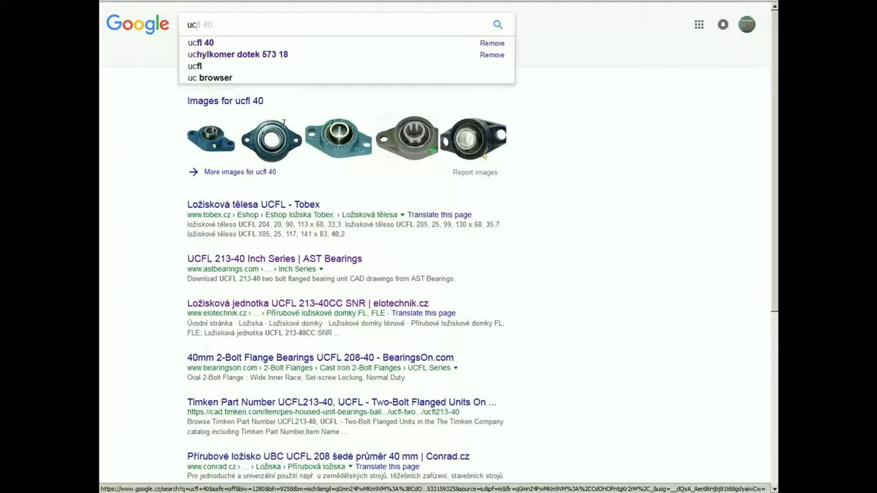
Search Google for "ucf 40" and skim the results for square flange bearings
{"action": "type", "text": "40"}
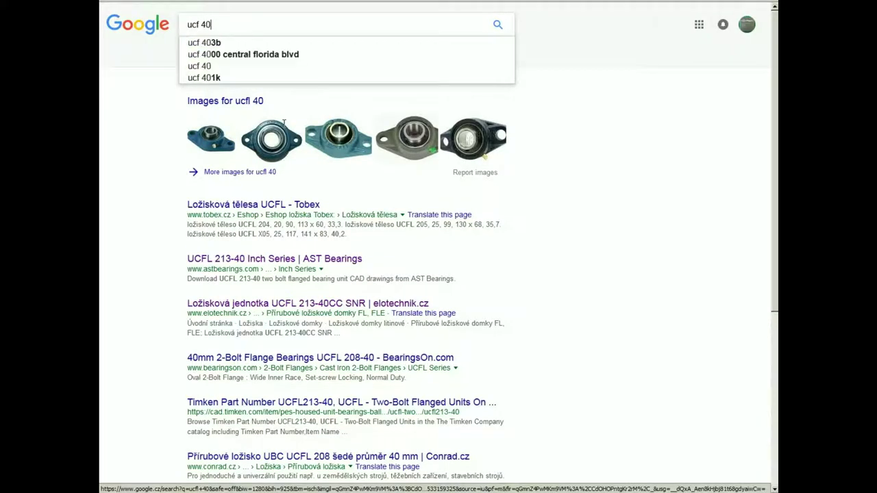
{"action": "key", "text": "Return"}
{"action": "scroll", "coordinate": [310, 188], "scroll_direction": "down", "scroll_amount": 3}
{"action": "scroll", "coordinate": [301, 123], "scroll_direction": "up", "scroll_amount": 3}
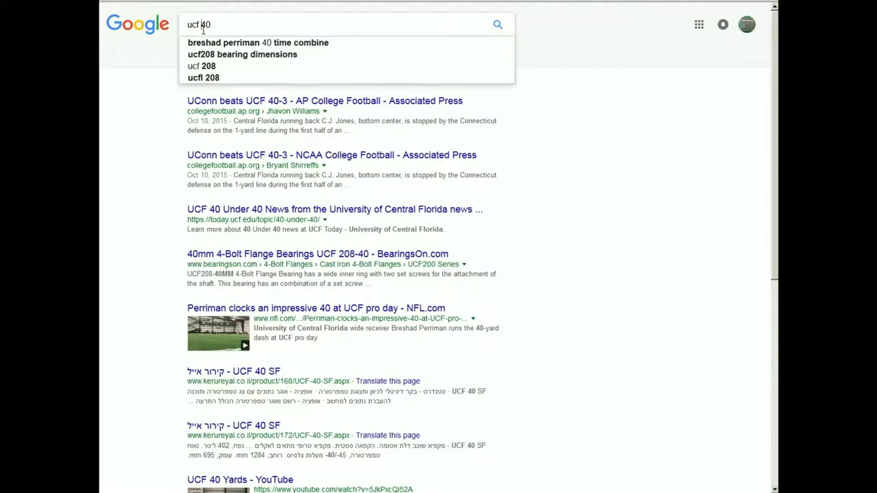
Search Google for "40mm lozisko" and look through the image results for a suitable bearing
{"action": "left_click_drag", "start_coordinate": [202, 25], "coordinate": [161, 47]}
{"action": "key", "text": "BackSpace"}
{"action": "type", "text": "mm loy"}
{"action": "type", "text": "i"}
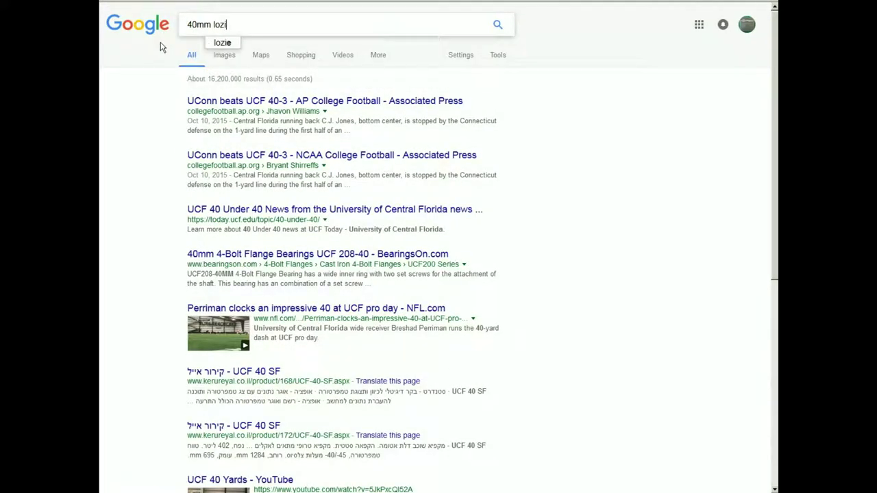
{"action": "type", "text": "sko"}
{"action": "key", "text": "Return"}
{"action": "scroll", "coordinate": [343, 214], "scroll_direction": "down", "scroll_amount": 1}
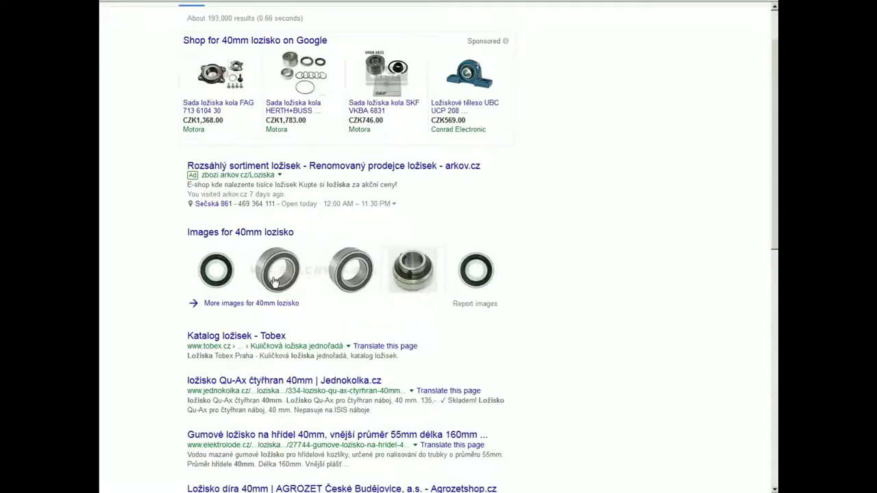
{"action": "scroll", "coordinate": [267, 164], "scroll_direction": "up", "scroll_amount": 1}
{"action": "left_click", "coordinate": [225, 56]}
{"action": "scroll", "coordinate": [457, 161], "scroll_direction": "down", "scroll_amount": 5}
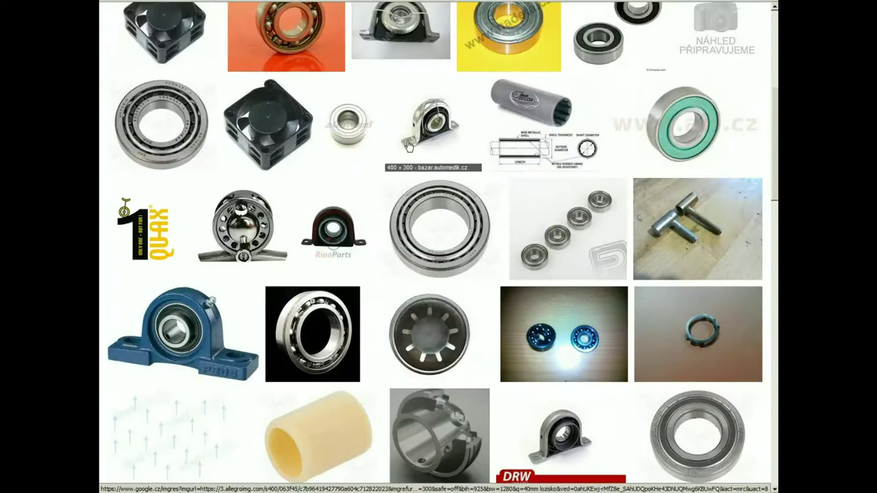
Refine the search to "40mm lozisko prirubove" and examine flange bearing housings on the Exvalos and RS shop pages
{"action": "key", "text": "alt+Left"}
{"action": "type", "text": "prirubove"}
{"action": "key", "text": "Return"}
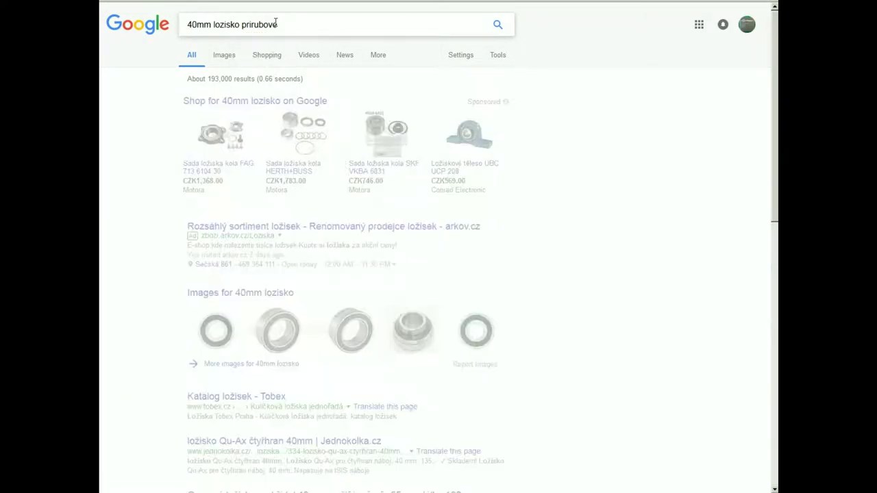
{"action": "left_click", "coordinate": [305, 102]}
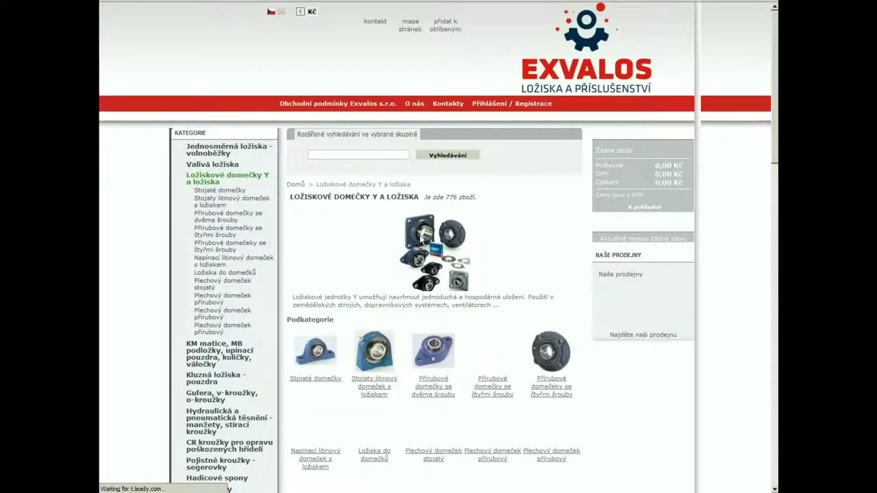
{"action": "scroll", "coordinate": [359, 250], "scroll_direction": "down", "scroll_amount": 3}
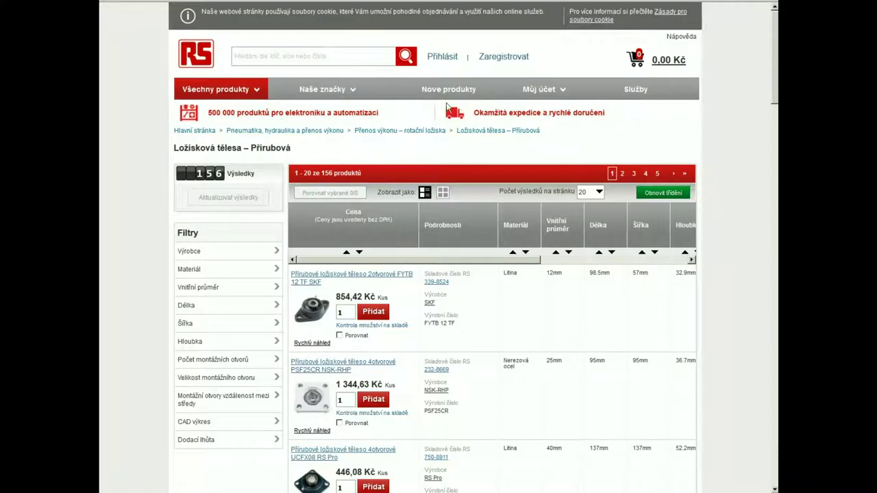
{"action": "scroll", "coordinate": [421, 178], "scroll_direction": "down", "scroll_amount": 3}
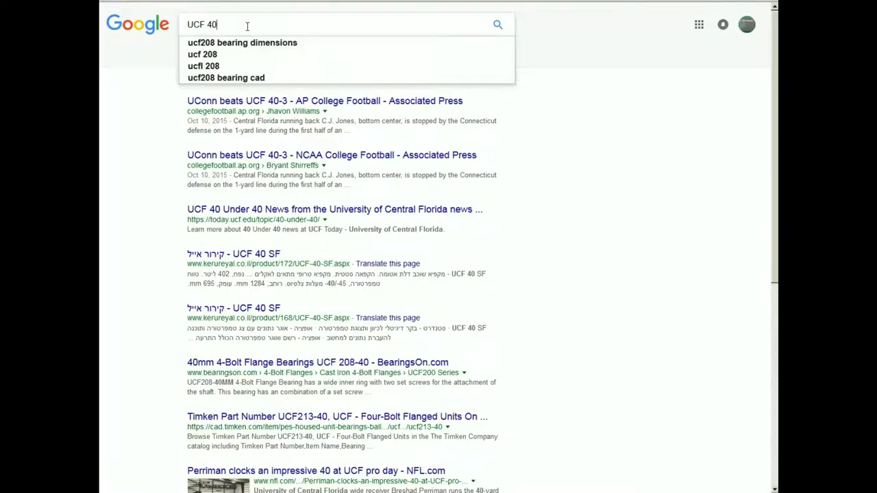
Search Google for "UCF 40mm" and review the results for four-bolt flange bearings
{"action": "type", "text": "mm"}
{"action": "key", "text": "Return"}
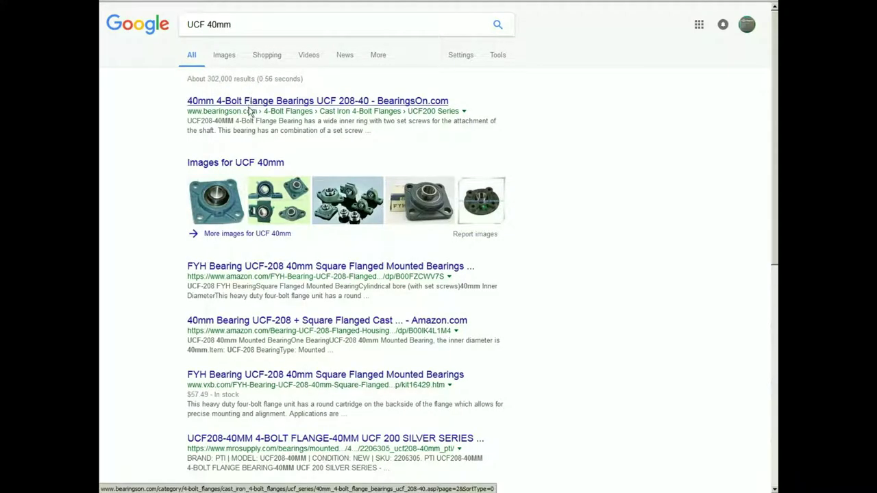
{"action": "scroll", "coordinate": [220, 202], "scroll_direction": "down", "scroll_amount": 2}
{"action": "scroll", "coordinate": [301, 240], "scroll_direction": "down", "scroll_amount": 2}
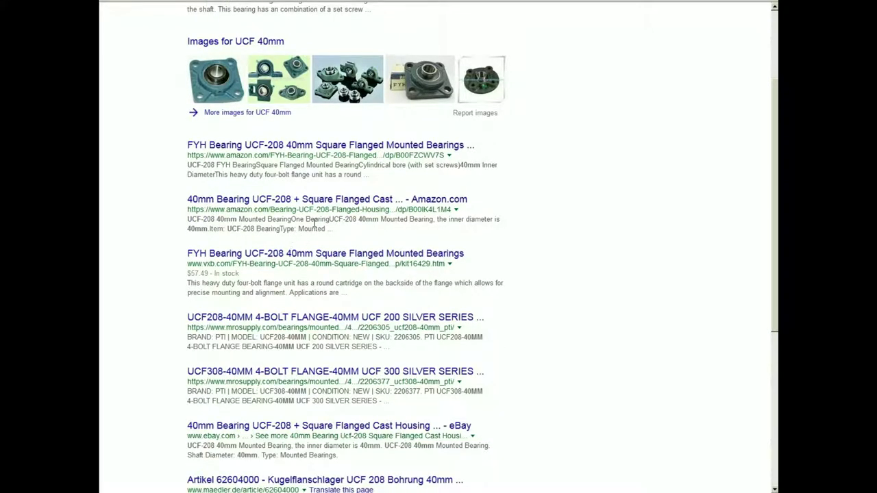
Search for "ucf 208" and examine the Exvalos page for the UCF 208 FKD four-bolt flange bearing and its price
{"action": "scroll", "coordinate": [314, 222], "scroll_direction": "up", "scroll_amount": 4}
{"action": "double_click", "coordinate": [216, 25]}
{"action": "type", "text": "208"}
{"action": "key", "text": "Return"}
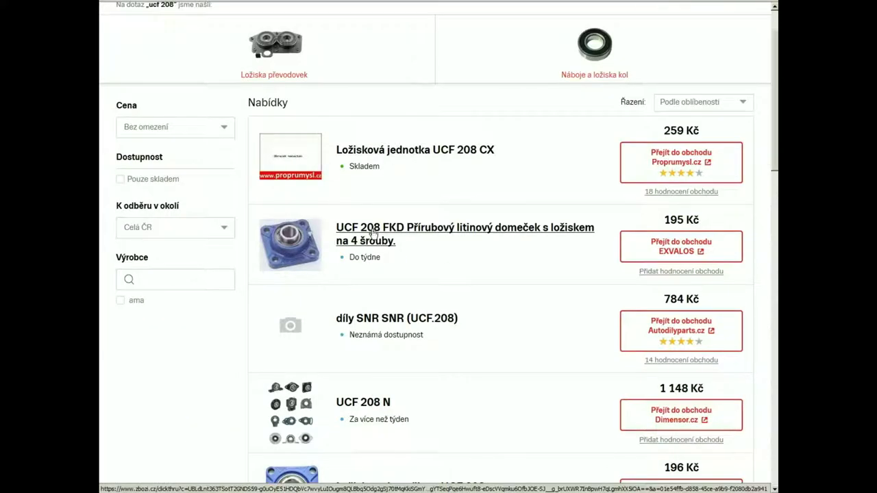
{"action": "left_click", "coordinate": [396, 236]}
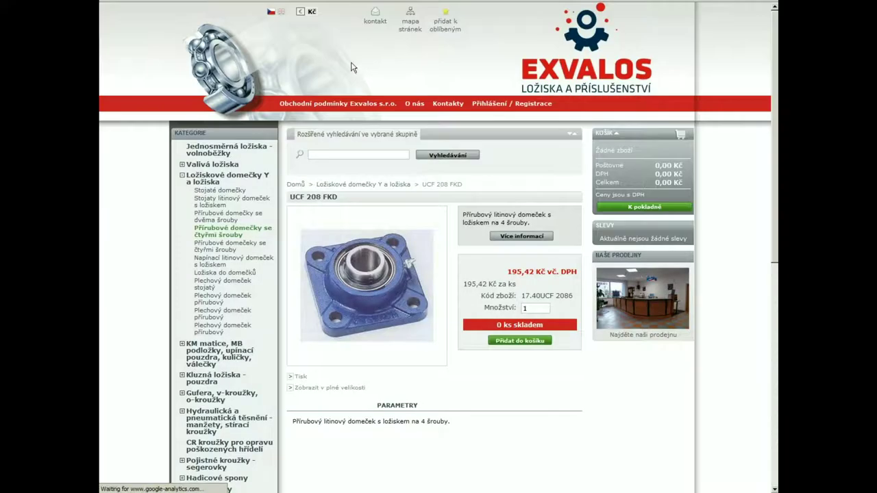
{"action": "scroll", "coordinate": [444, 297], "scroll_direction": "down", "scroll_amount": 2}
{"action": "left_click_drag", "start_coordinate": [519, 293], "coordinate": [462, 289]}
{"action": "scroll", "coordinate": [460, 286], "scroll_direction": "down", "scroll_amount": 4}
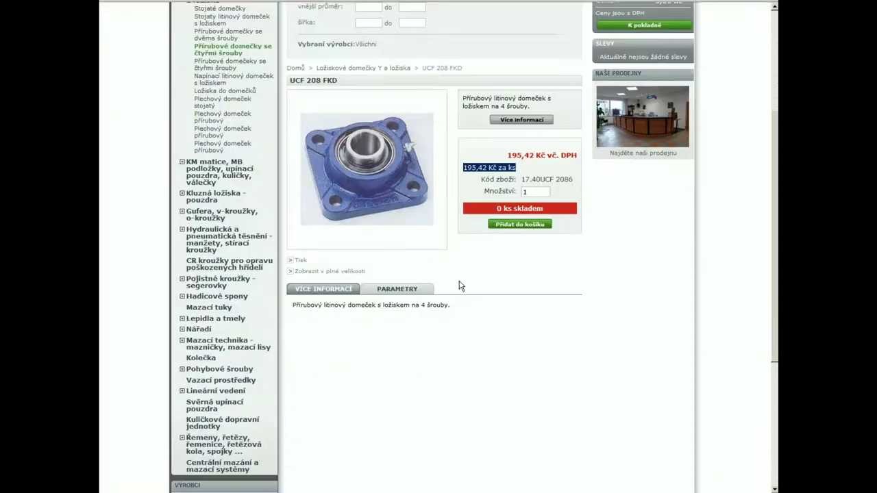
{"action": "scroll", "coordinate": [441, 247], "scroll_direction": "up", "scroll_amount": 4}
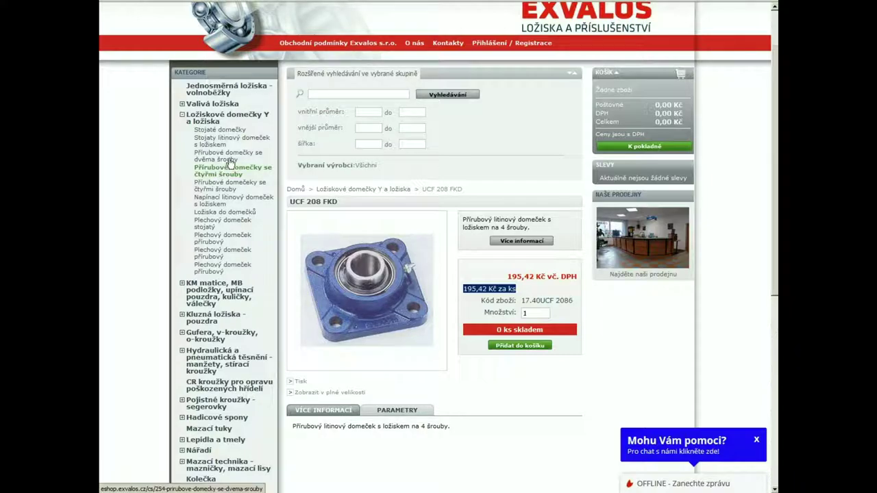
Browse the Exvalos category of two-bolt flange housings for a unit with a 40 mm bore
{"action": "scroll", "coordinate": [379, 273], "scroll_direction": "down", "scroll_amount": 4}
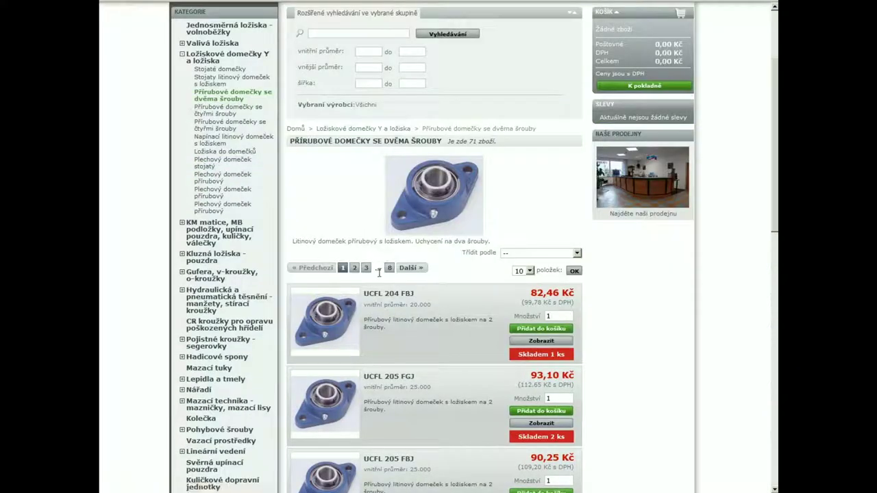
{"action": "scroll", "coordinate": [414, 311], "scroll_direction": "down", "scroll_amount": 8}
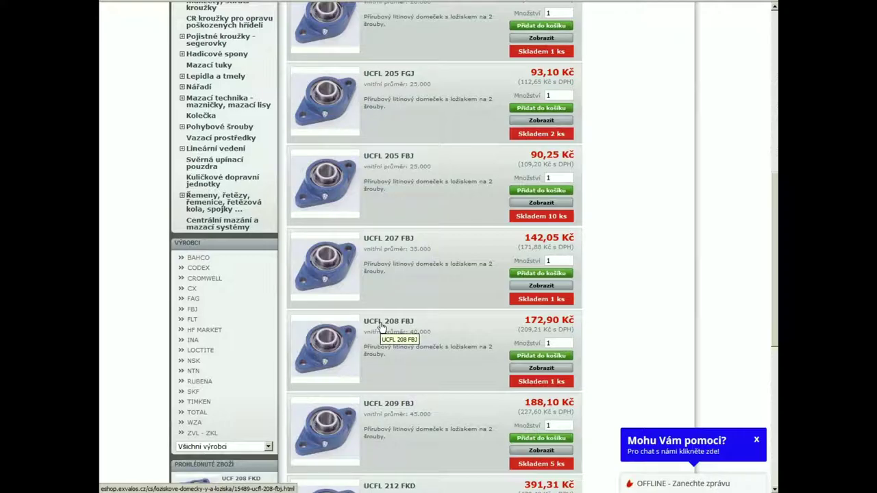
{"action": "scroll", "coordinate": [268, 212], "scroll_direction": "up", "scroll_amount": 10}
{"action": "scroll", "coordinate": [268, 203], "scroll_direction": "down", "scroll_amount": 10}
{"action": "scroll", "coordinate": [346, 254], "scroll_direction": "down", "scroll_amount": 2}
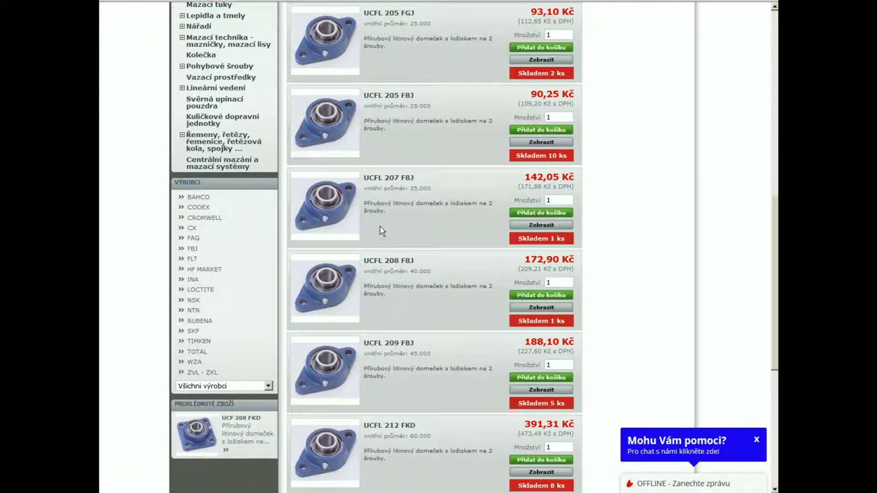
Copy the UCFL 208 FBJ product name from Exvalos and search Google for "UCFL 208 3d"
{"action": "left_click", "coordinate": [308, 1]}
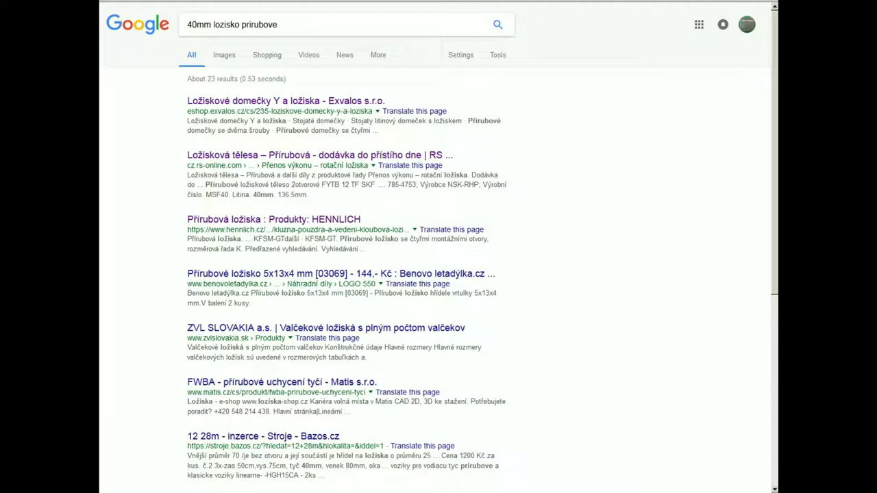
{"action": "key", "text": "alt+Right"}
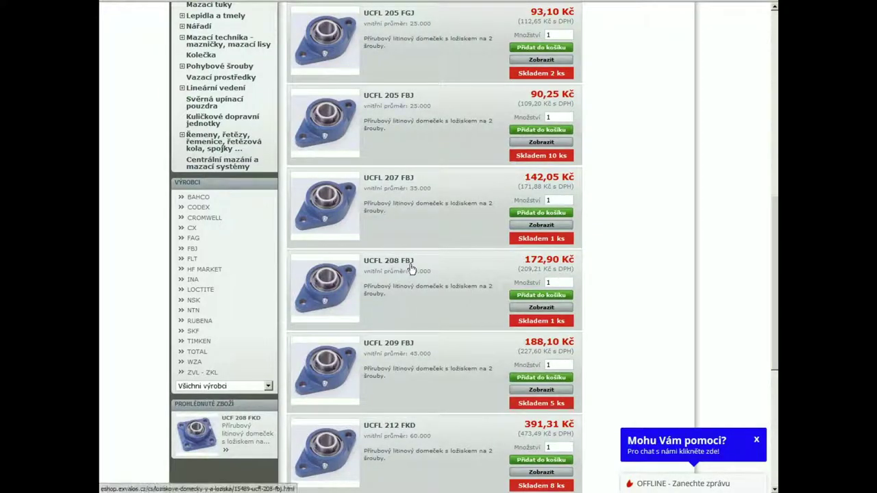
{"action": "left_click_drag", "start_coordinate": [416, 265], "coordinate": [361, 264]}
{"action": "key", "text": "alt+Left"}
{"action": "left_click_drag", "start_coordinate": [301, 24], "coordinate": [270, 26]}
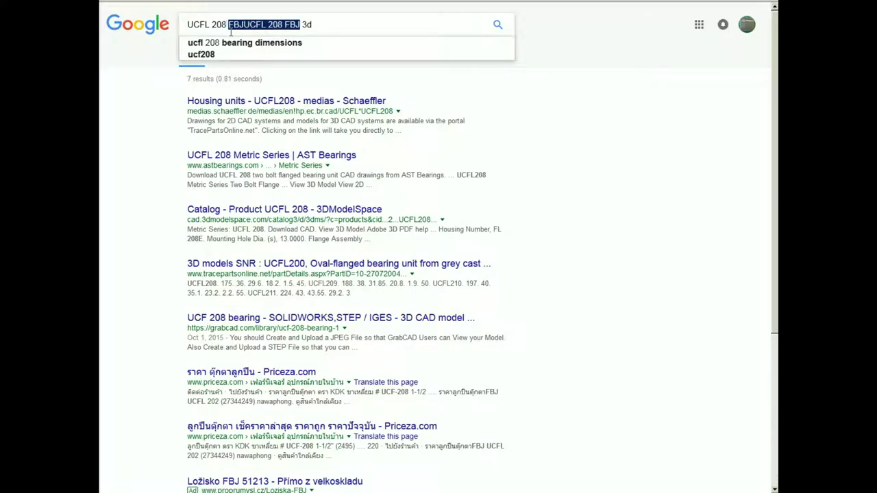
{"action": "key", "text": "BackSpace"}
{"action": "key", "text": "Return"}
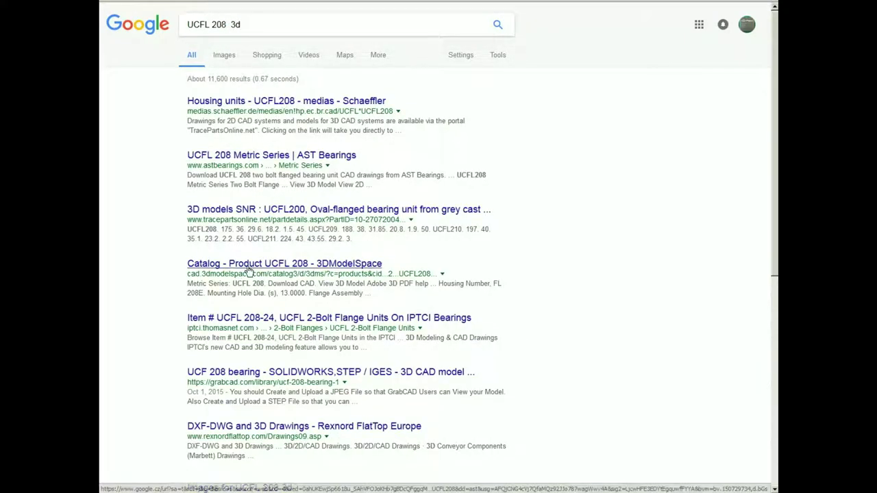
Open the 3DModelSpace catalog page for UCFL 208 and choose STEP (.stp) as the CAD format
{"action": "left_click", "coordinate": [250, 264]}
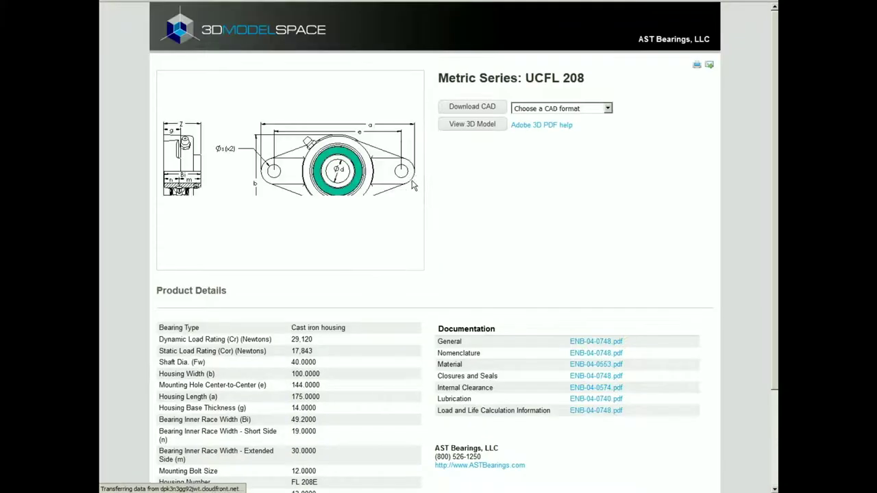
{"action": "scroll", "coordinate": [409, 231], "scroll_direction": "down", "scroll_amount": 3}
{"action": "scroll", "coordinate": [397, 256], "scroll_direction": "up", "scroll_amount": 2}
{"action": "left_click", "coordinate": [545, 69]}
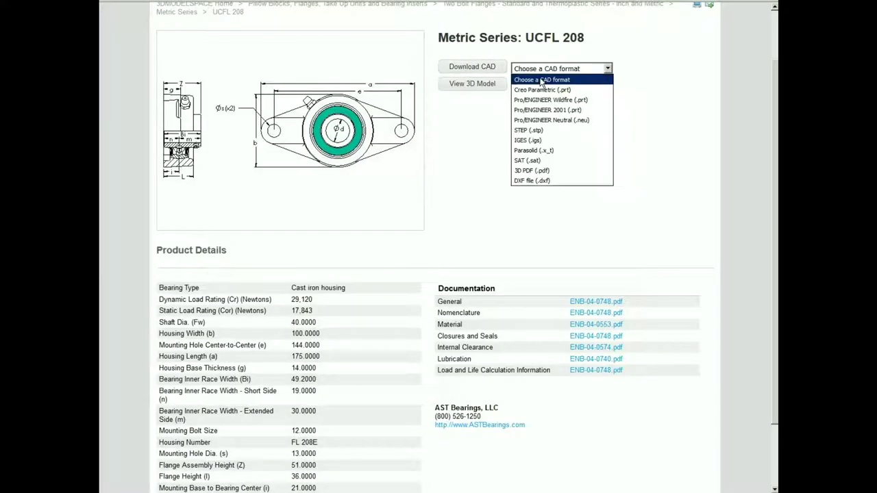
{"action": "left_click", "coordinate": [542, 132]}
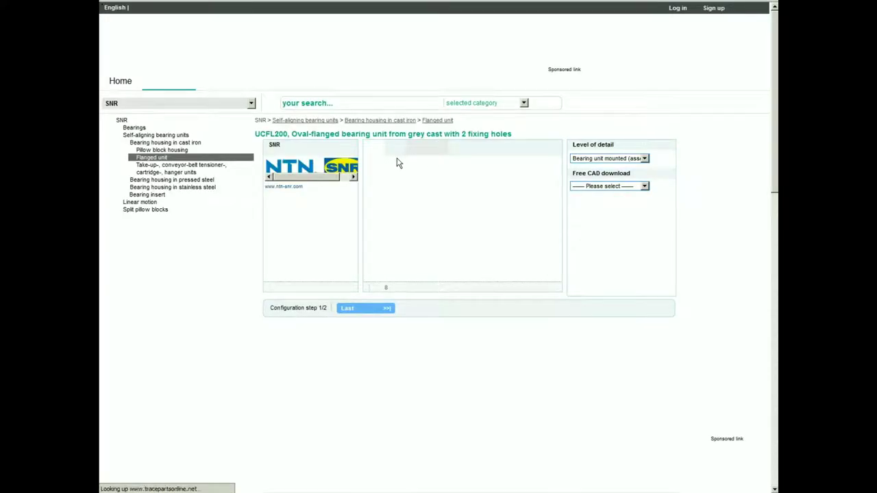
Choose the Inventor download format for SNR's UCFL200 oval-flanged unit on TraceParts and pick the 40 mm bearing size
{"action": "left_click", "coordinate": [599, 188]}
{"action": "key", "text": "i"}
{"action": "key", "text": "i"}
{"action": "key", "text": "i"}
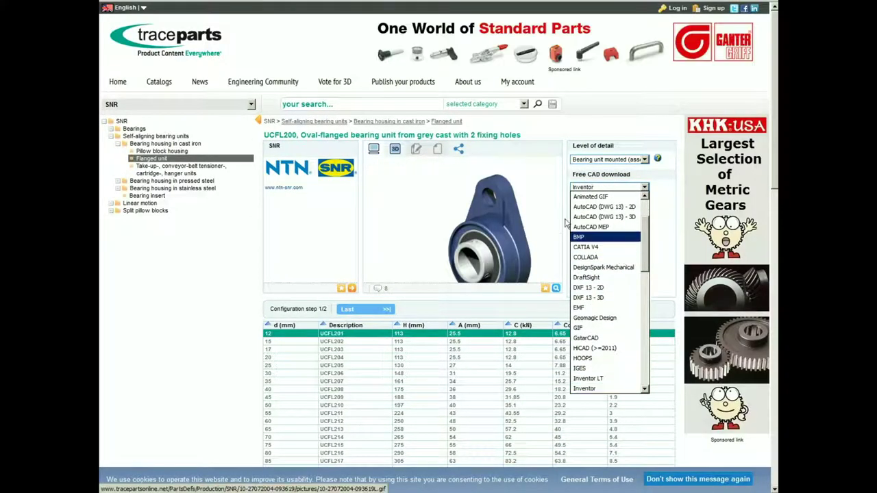
{"action": "left_click", "coordinate": [471, 270]}
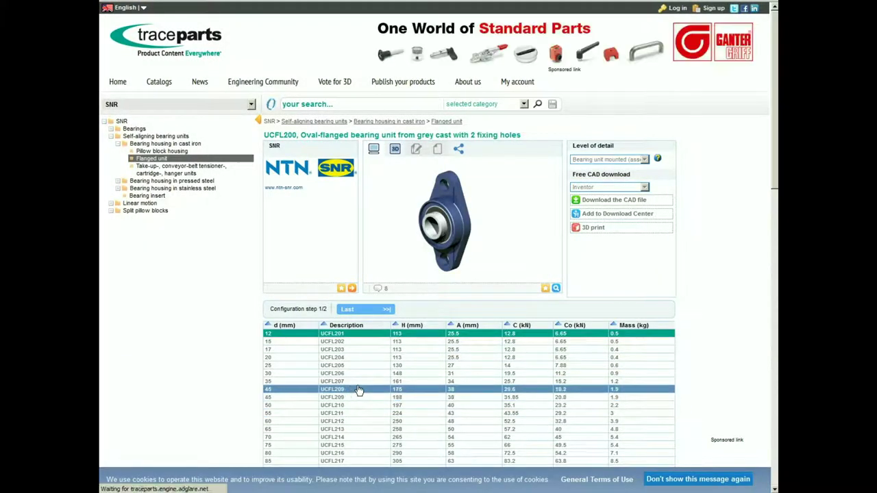
{"action": "left_click", "coordinate": [327, 398]}
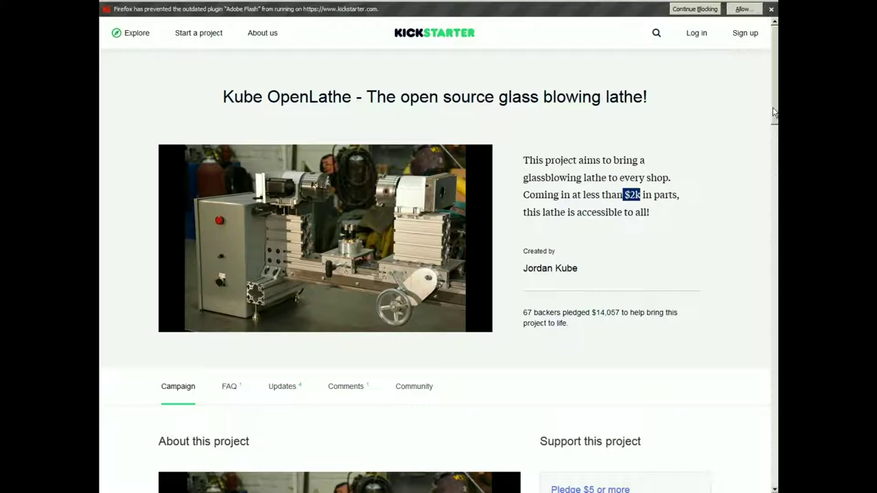
Look through the Kube OpenLathe campaign page on Kickstarter and start its project video
{"action": "left_click_drag", "start_coordinate": [775, 115], "coordinate": [777, 141]}
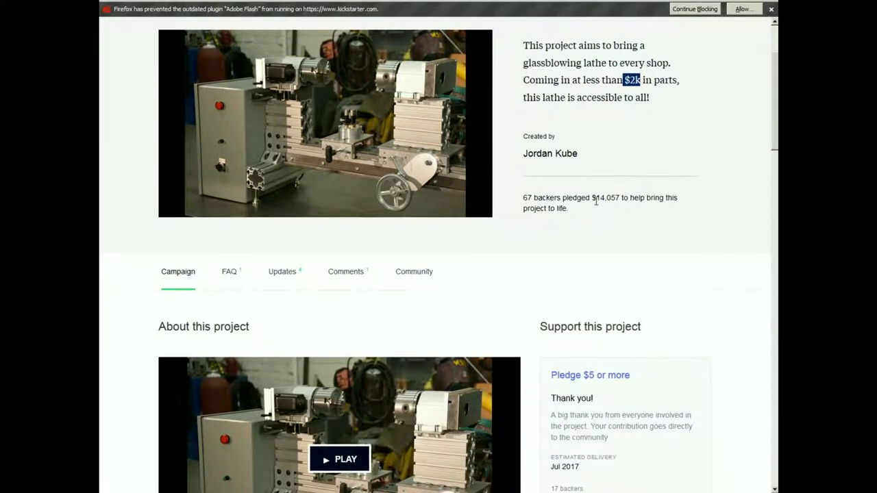
{"action": "scroll", "coordinate": [588, 212], "scroll_direction": "up", "scroll_amount": 3}
{"action": "scroll", "coordinate": [588, 212], "scroll_direction": "down", "scroll_amount": 8}
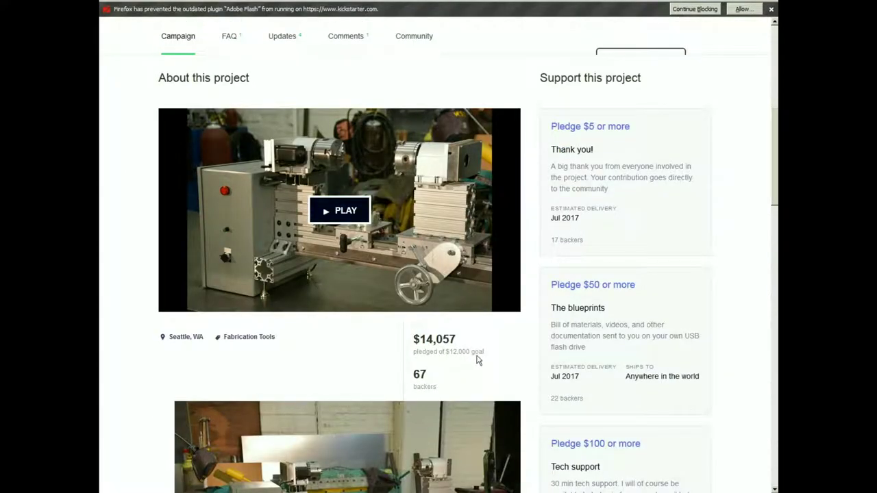
{"action": "scroll", "coordinate": [383, 342], "scroll_direction": "up", "scroll_amount": 3}
{"action": "left_click", "coordinate": [343, 331]}
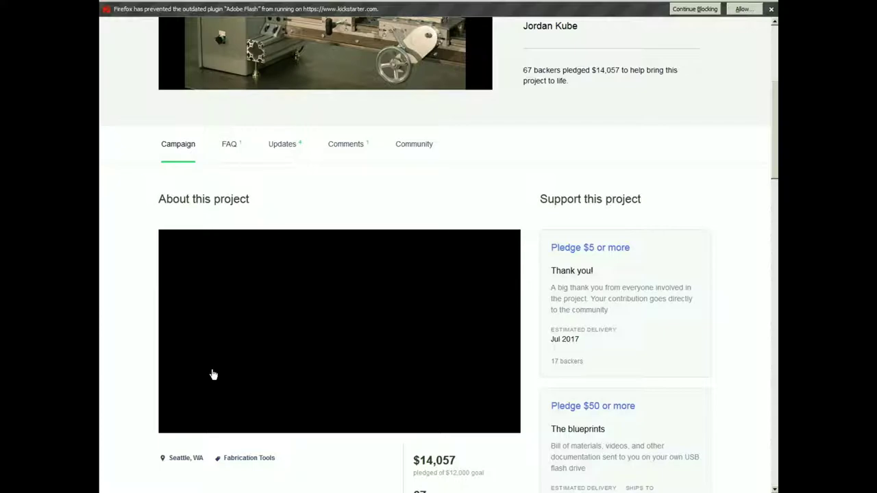
{"action": "mouse_move", "coordinate": [267, 429]}
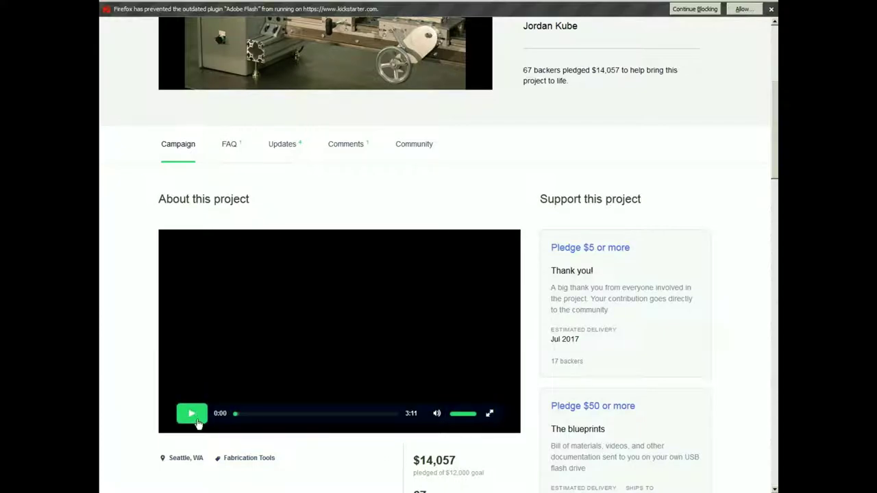
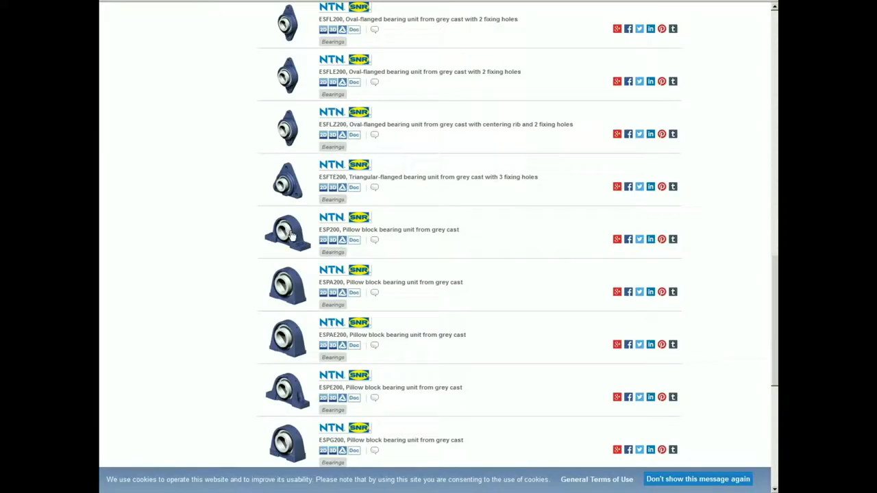
Look through the NTN-SNR bearing units on TraceParts, comparing the flanged and pillow block types
{"action": "scroll", "coordinate": [294, 240], "scroll_direction": "up", "scroll_amount": 10}
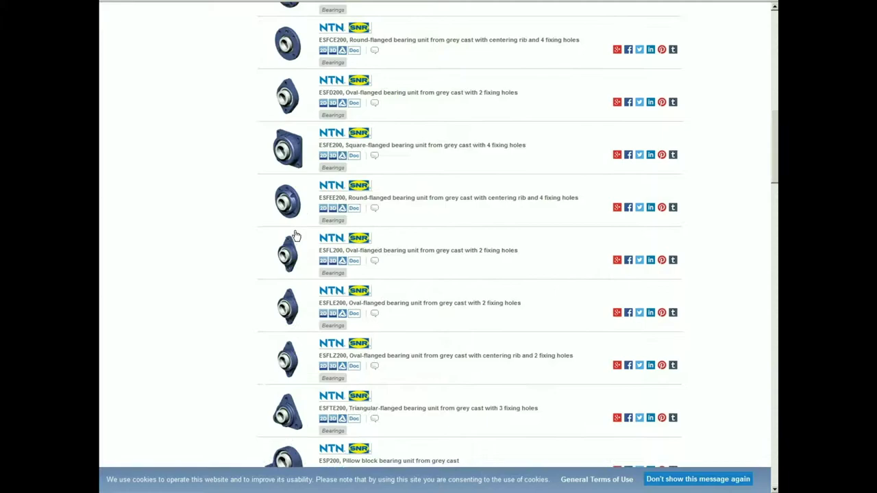
{"action": "scroll", "coordinate": [420, 381], "scroll_direction": "down", "scroll_amount": 10}
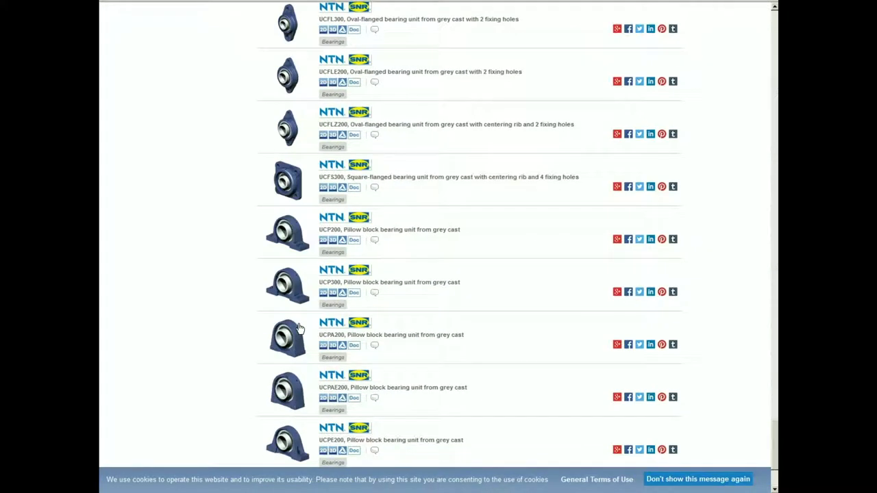
{"action": "scroll", "coordinate": [299, 287], "scroll_direction": "down", "scroll_amount": 10}
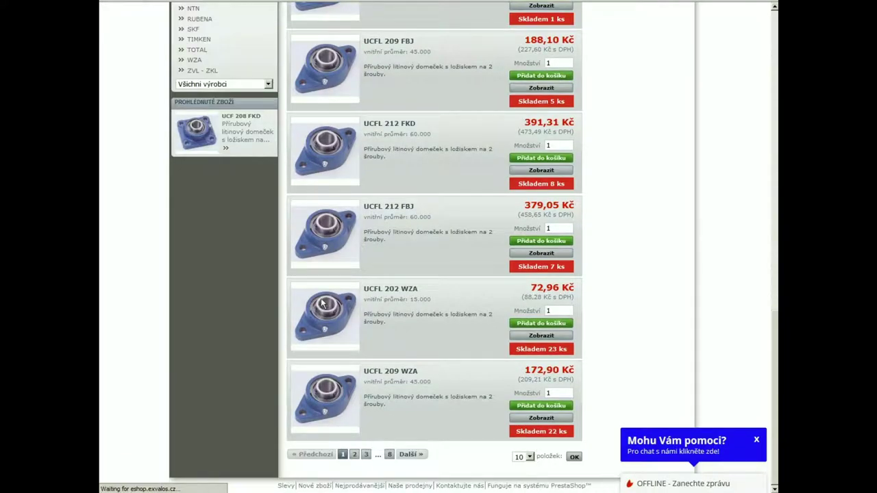
Switch to the Exvalos shop and review its two-bolt flange housings and pillow block housings (Stojaté domečky)
{"action": "scroll", "coordinate": [322, 303], "scroll_direction": "up", "scroll_amount": 15}
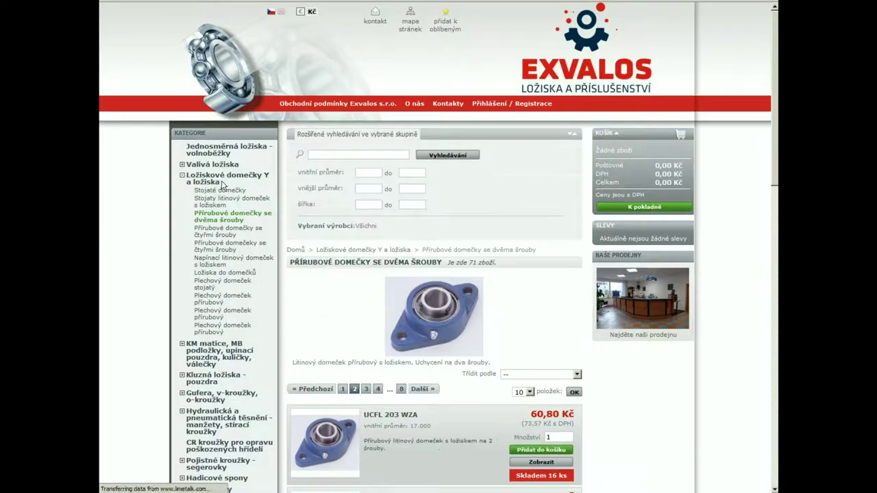
{"action": "left_click", "coordinate": [346, 341]}
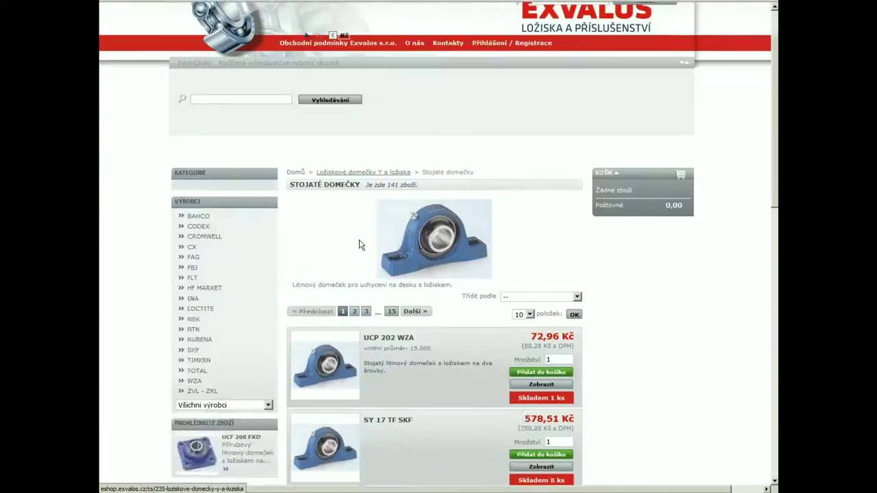
{"action": "scroll", "coordinate": [359, 245], "scroll_direction": "down", "scroll_amount": 8}
{"action": "scroll", "coordinate": [358, 257], "scroll_direction": "up", "scroll_amount": 4}
{"action": "scroll", "coordinate": [338, 198], "scroll_direction": "up", "scroll_amount": 4}
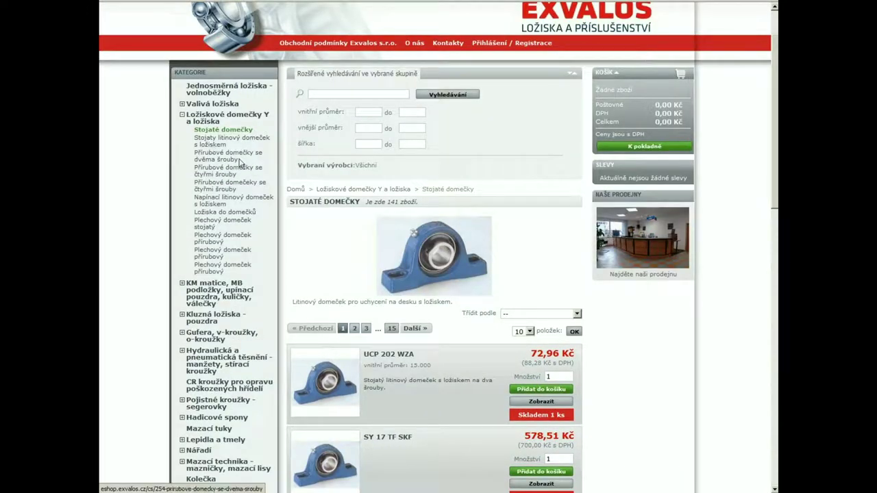
Return to TraceParts and open the SNR UCP200 pillow block unit in the 40 mm UCP208 size
{"action": "scroll", "coordinate": [290, 243], "scroll_direction": "down", "scroll_amount": 10}
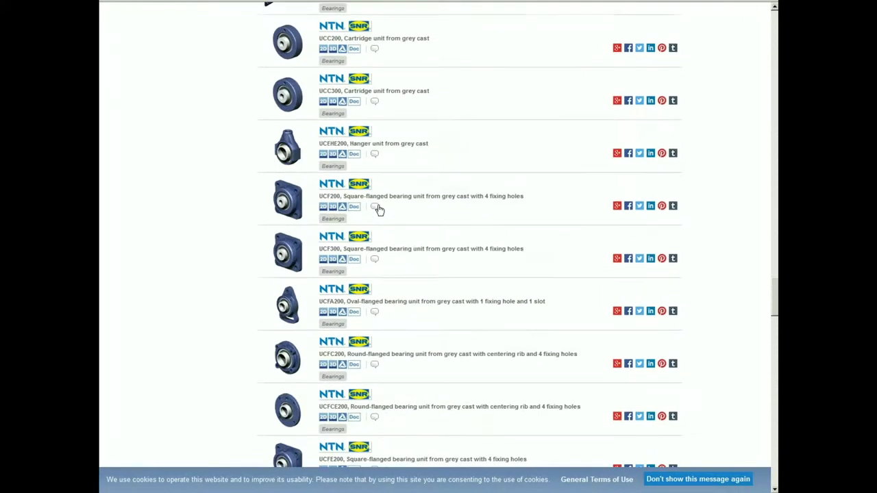
{"action": "scroll", "coordinate": [378, 210], "scroll_direction": "up", "scroll_amount": 10}
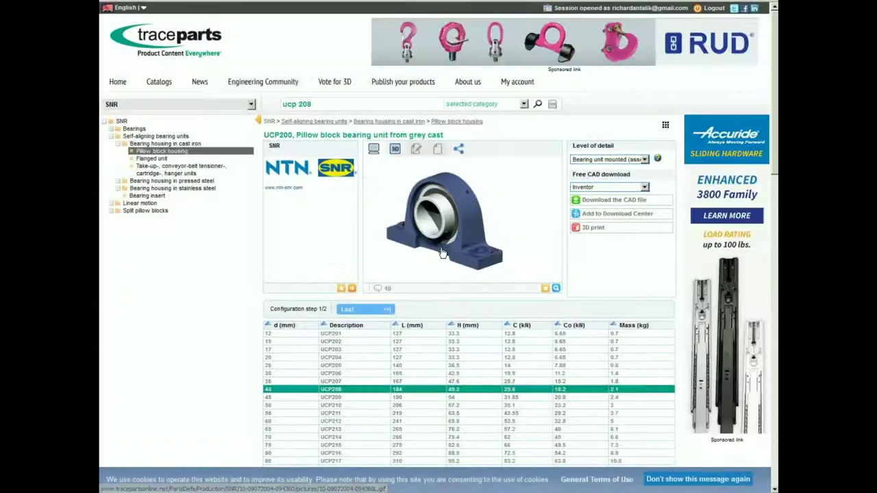
{"action": "left_click", "coordinate": [476, 287]}
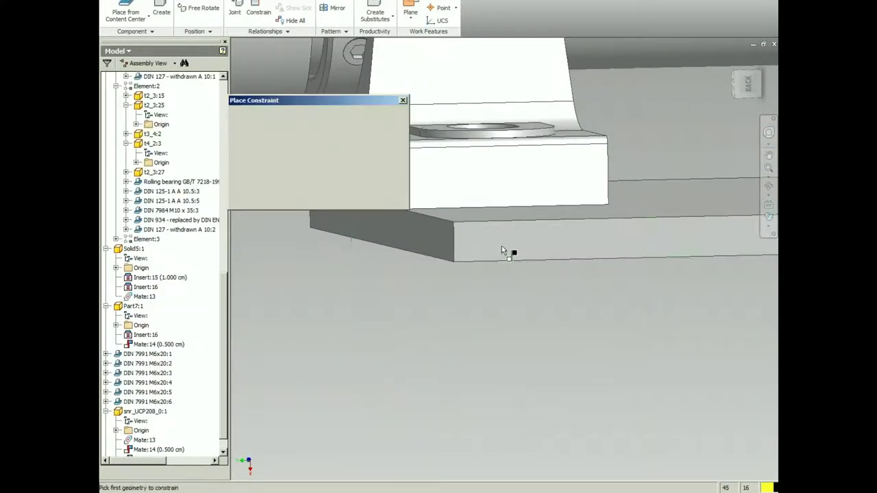
{"action": "key", "text": "Escape"}
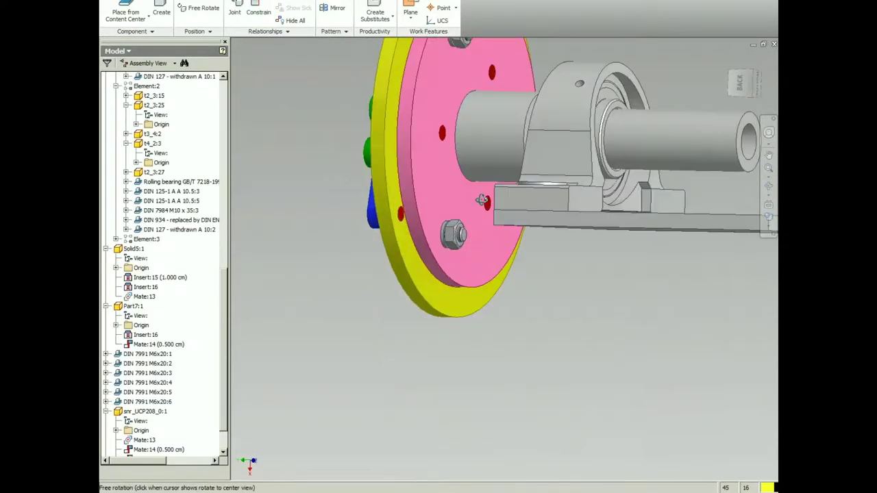
{"action": "scroll", "coordinate": [140, 136], "scroll_direction": "up", "scroll_amount": 10}
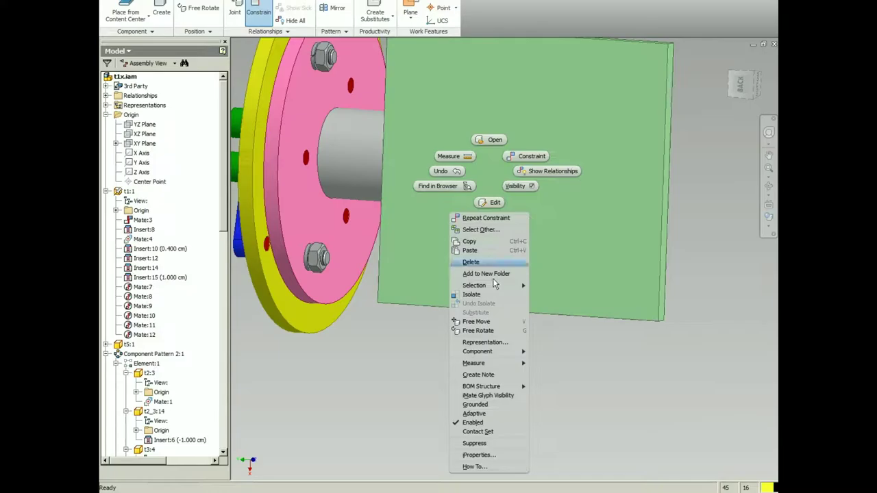
{"action": "key", "text": "F4"}
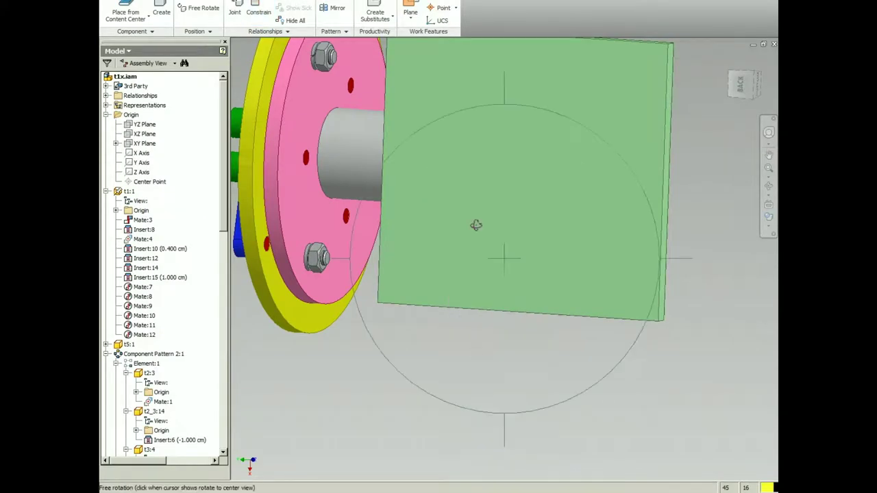
{"action": "left_click_drag", "start_coordinate": [476, 225], "coordinate": [483, 250]}
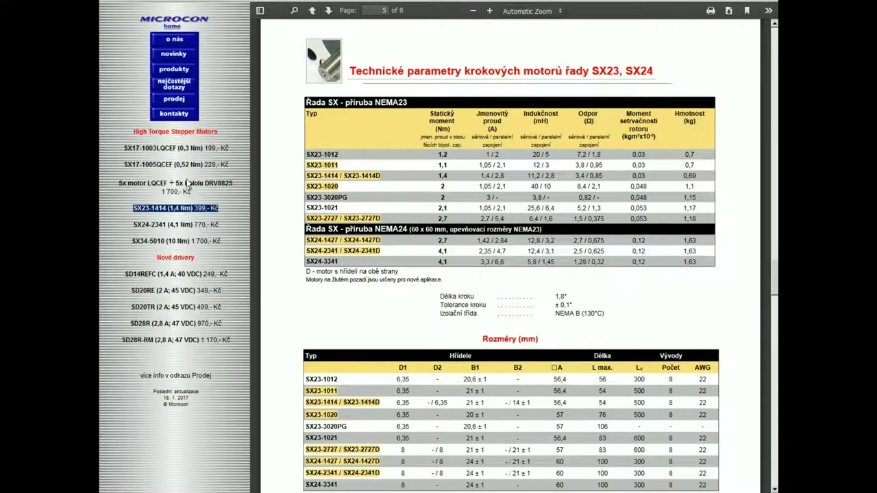
Compare the SX23-1011 and SX23-1414 stepper motors in the Microcon catalogue's SX23, SX24 parameter and dimension tables
{"action": "left_click_drag", "start_coordinate": [310, 166], "coordinate": [694, 165]}
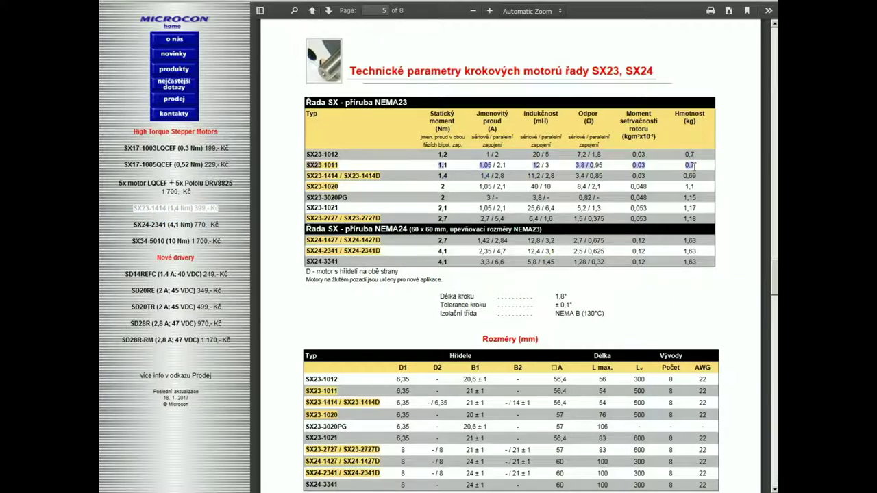
{"action": "scroll", "coordinate": [700, 163], "scroll_direction": "up", "scroll_amount": 3}
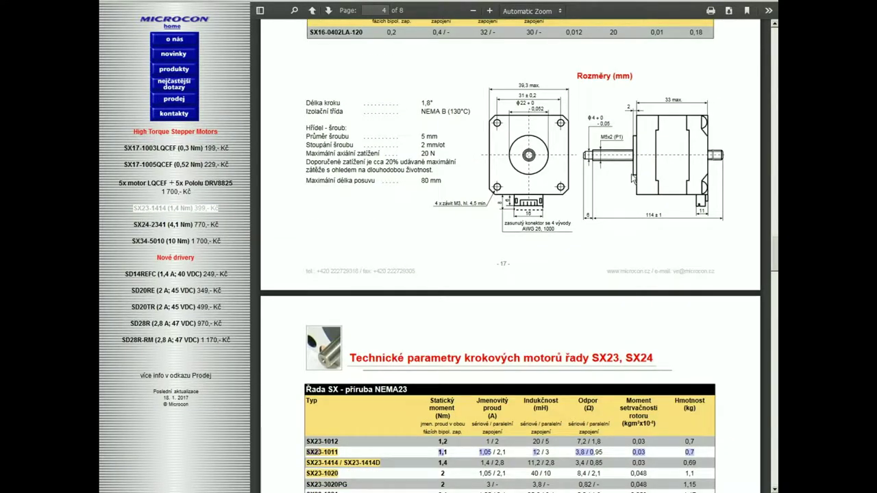
{"action": "scroll", "coordinate": [633, 178], "scroll_direction": "down", "scroll_amount": 7}
{"action": "scroll", "coordinate": [590, 193], "scroll_direction": "up", "scroll_amount": 3}
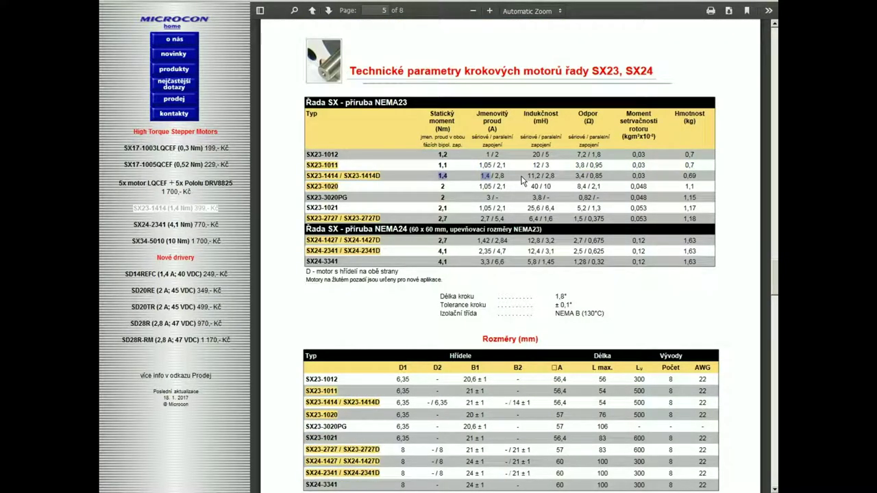
{"action": "left_click_drag", "start_coordinate": [219, 208], "coordinate": [174, 209]}
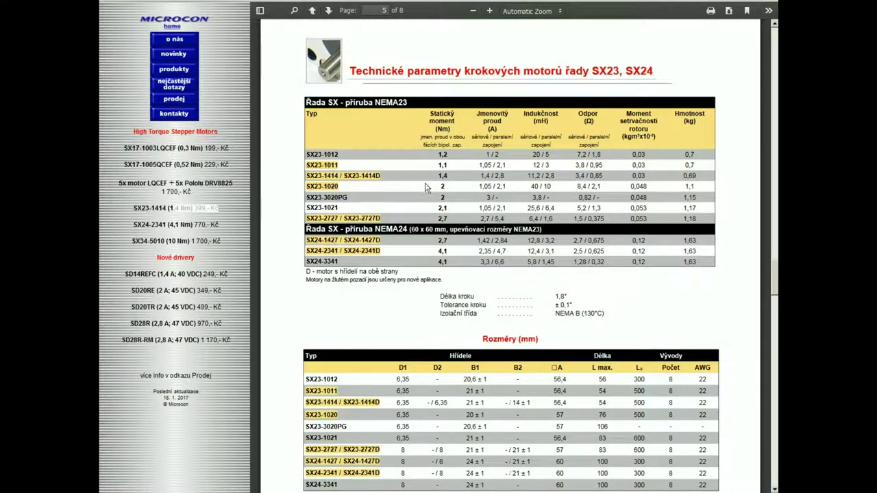
{"action": "left_click_drag", "start_coordinate": [438, 176], "coordinate": [695, 180]}
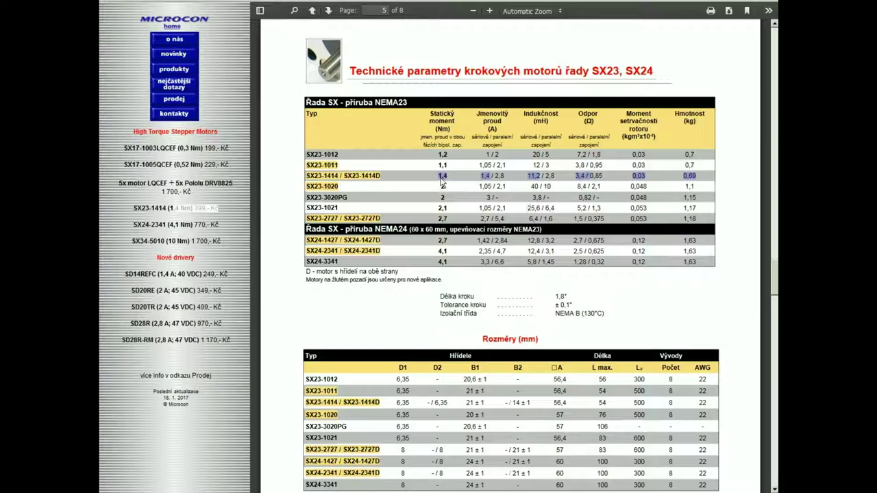
{"action": "scroll", "coordinate": [346, 189], "scroll_direction": "up", "scroll_amount": 3}
{"action": "scroll", "coordinate": [364, 206], "scroll_direction": "down", "scroll_amount": 6}
{"action": "scroll", "coordinate": [367, 211], "scroll_direction": "up", "scroll_amount": 8}
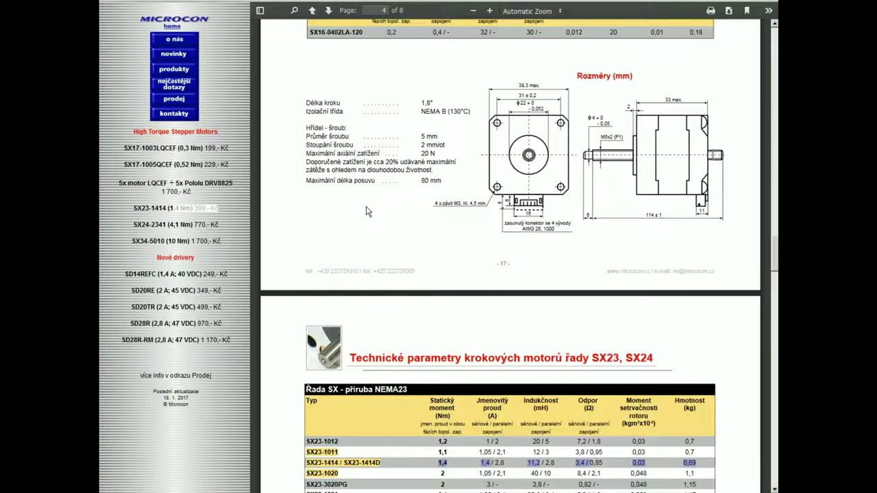
{"action": "scroll", "coordinate": [368, 214], "scroll_direction": "down", "scroll_amount": 8}
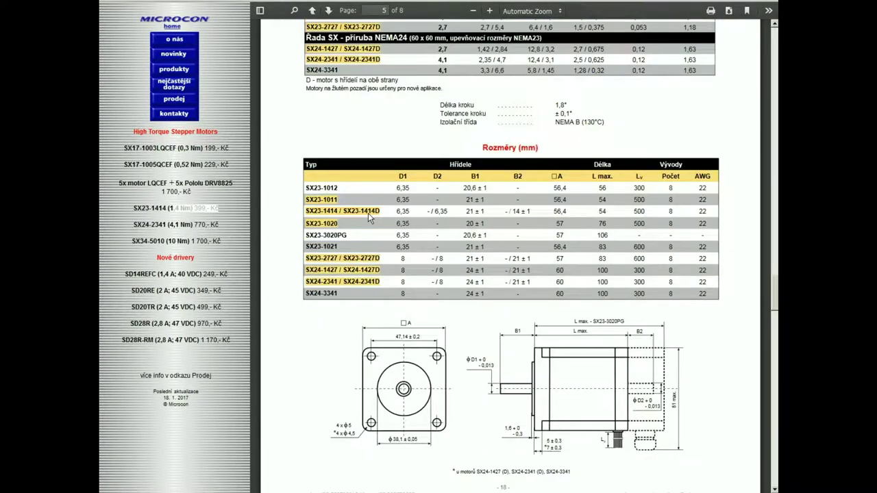
{"action": "scroll", "coordinate": [368, 219], "scroll_direction": "up", "scroll_amount": 3}
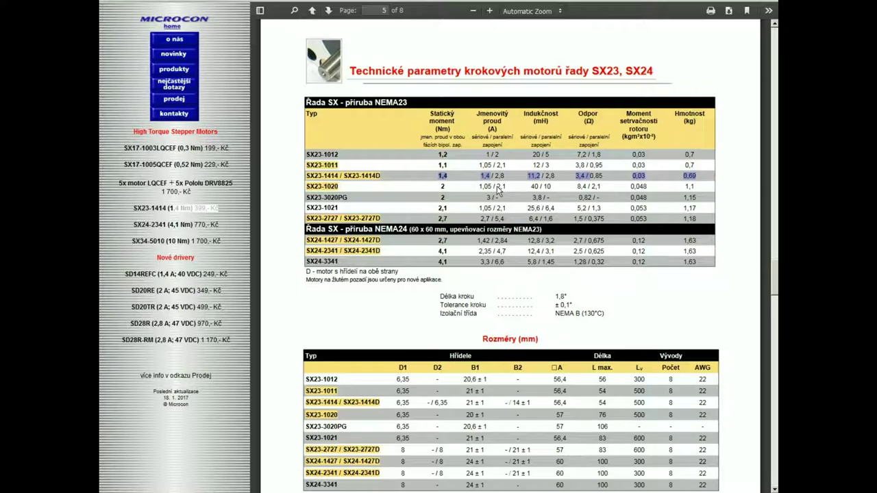
{"action": "scroll", "coordinate": [436, 182], "scroll_direction": "down", "scroll_amount": 5}
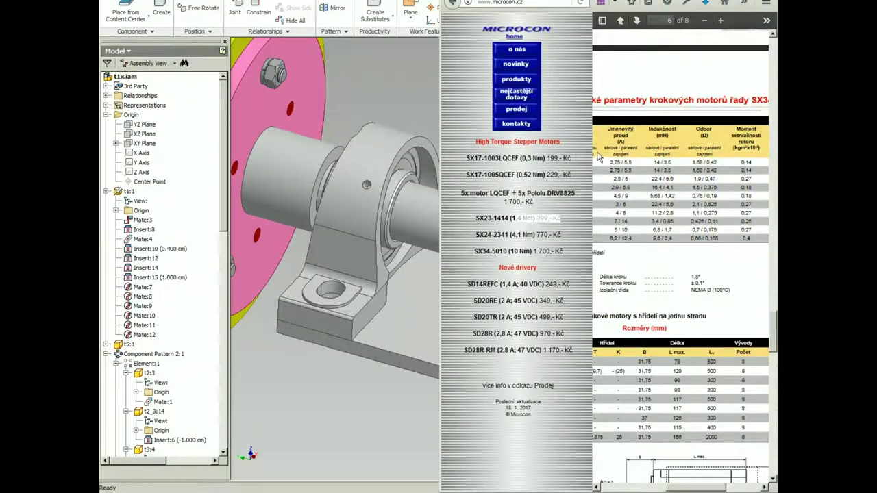
Bring up the SX23, SX24 dimensions page of 14-21.pdf beside the new empty part in Inventor
{"action": "right_click", "coordinate": [648, 164]}
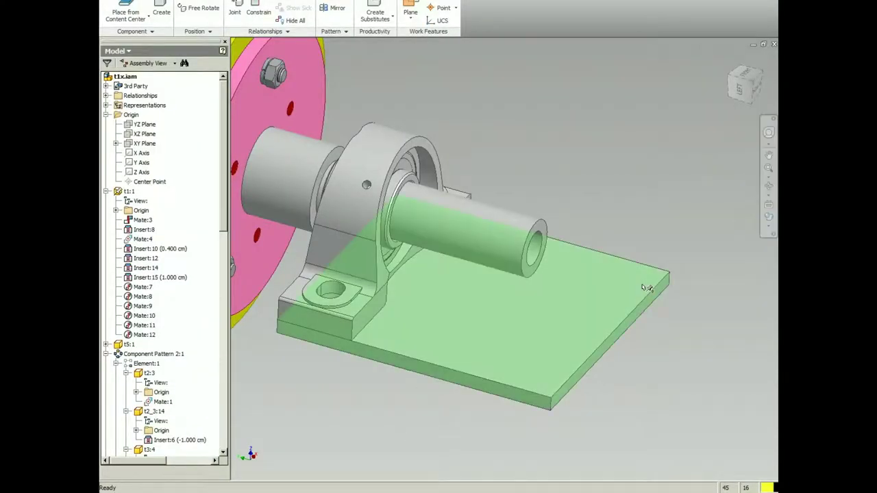
{"action": "scroll", "coordinate": [496, 302], "scroll_direction": "down", "scroll_amount": 20}
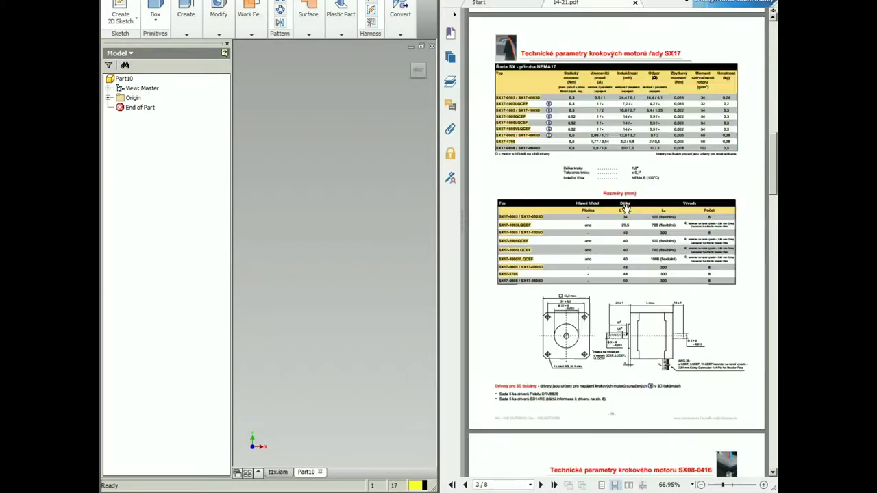
{"action": "scroll", "coordinate": [617, 215], "scroll_direction": "up", "scroll_amount": 4, "text": "ctrl"}
{"action": "scroll", "coordinate": [616, 215], "scroll_direction": "down", "scroll_amount": 3, "text": "ctrl"}
{"action": "scroll", "coordinate": [504, 225], "scroll_direction": "up", "scroll_amount": 3}
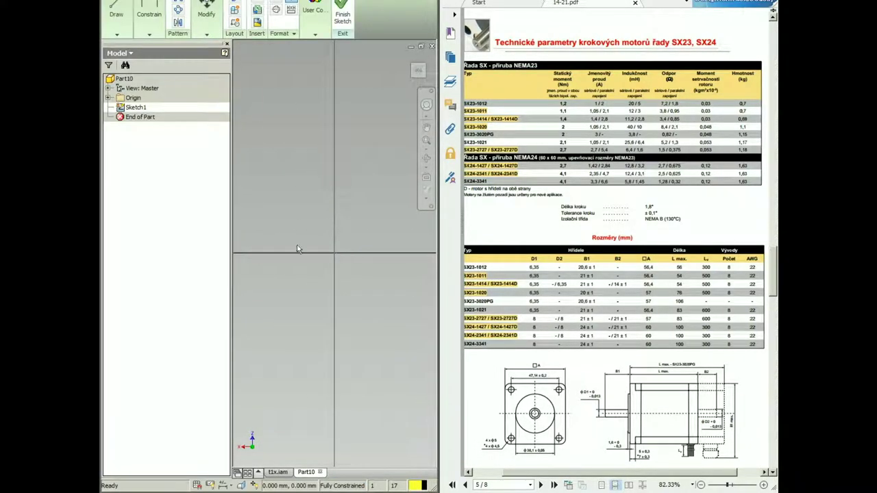
Sketch a centre rectangle 56.4 mm wide from the origin
{"action": "left_click", "coordinate": [149, 34]}
{"action": "left_click", "coordinate": [123, 35]}
{"action": "left_click", "coordinate": [145, 72]}
{"action": "left_click", "coordinate": [167, 72]}
{"action": "left_click", "coordinate": [148, 132]}
{"action": "left_click", "coordinate": [334, 254]}
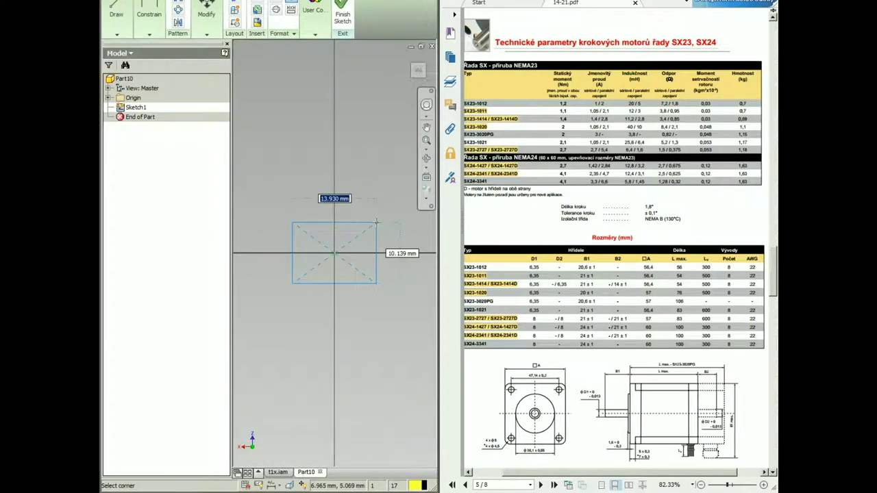
{"action": "type", "text": "56.4"}
{"action": "key", "text": "Return"}
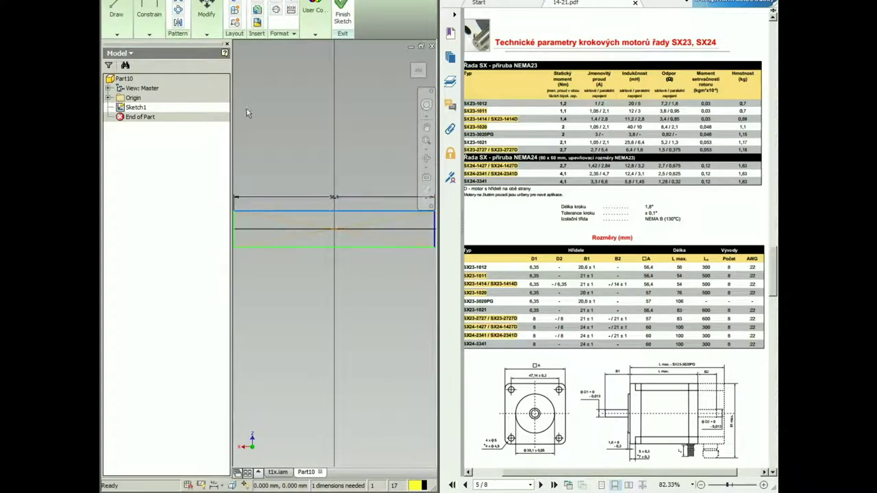
Set the rectangle's height to 56.4 mm and extrude the square 54 mm as the motor body
{"action": "key", "text": "d"}
{"action": "left_click", "coordinate": [237, 242]}
{"action": "left_click", "coordinate": [248, 241]}
{"action": "type", "text": "56.4"}
{"action": "key", "text": "Return"}
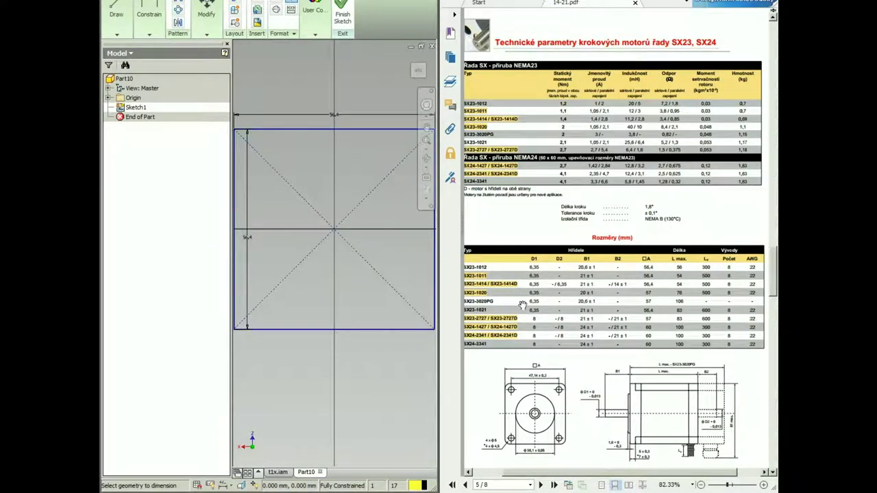
{"action": "type", "text": "e54"}
{"action": "key", "text": "Return"}
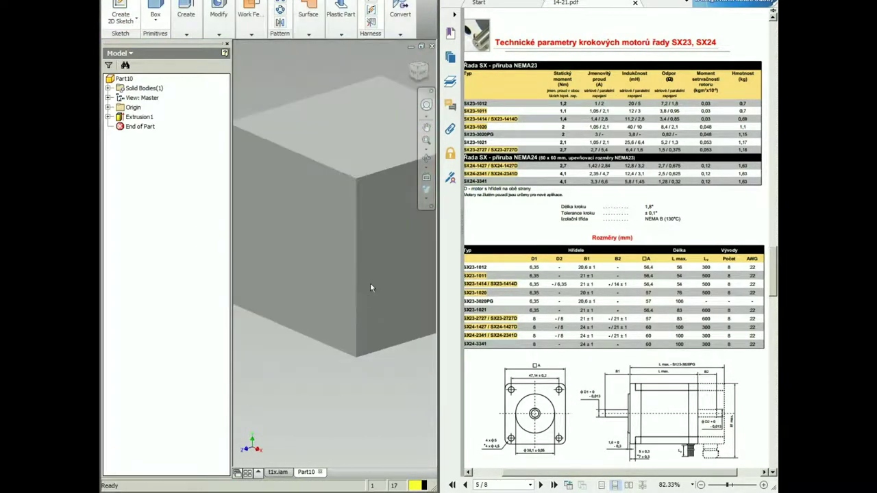
Sketch a 47.14 mm square centred on the block's top face to locate the mounting holes
{"action": "key", "text": "s"}
{"action": "left_click", "coordinate": [336, 141]}
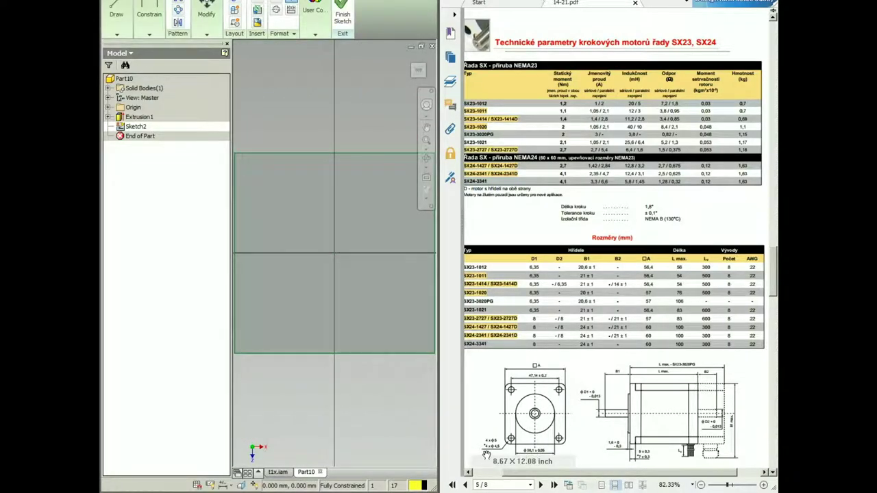
{"action": "left_click", "coordinate": [116, 19]}
{"action": "left_click", "coordinate": [141, 72]}
{"action": "left_click", "coordinate": [335, 253]}
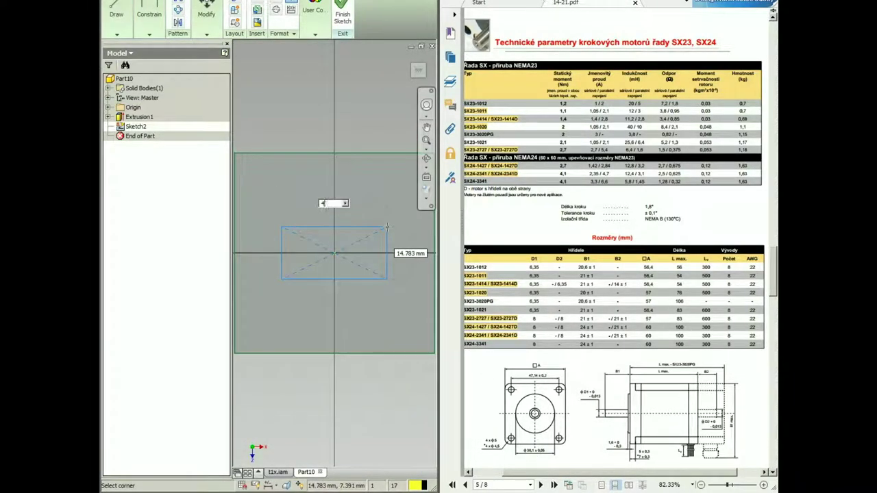
{"action": "type", "text": "140"}
{"action": "key", "text": "Return"}
Make 5 mm through-all holes at the four corners of the 47.14 mm square
{"action": "key", "text": "h"}
{"action": "left_click", "coordinate": [418, 338]}
{"action": "left_click", "coordinate": [251, 337]}
{"action": "middle_click_drag", "start_coordinate": [308, 240], "coordinate": [355, 355]}
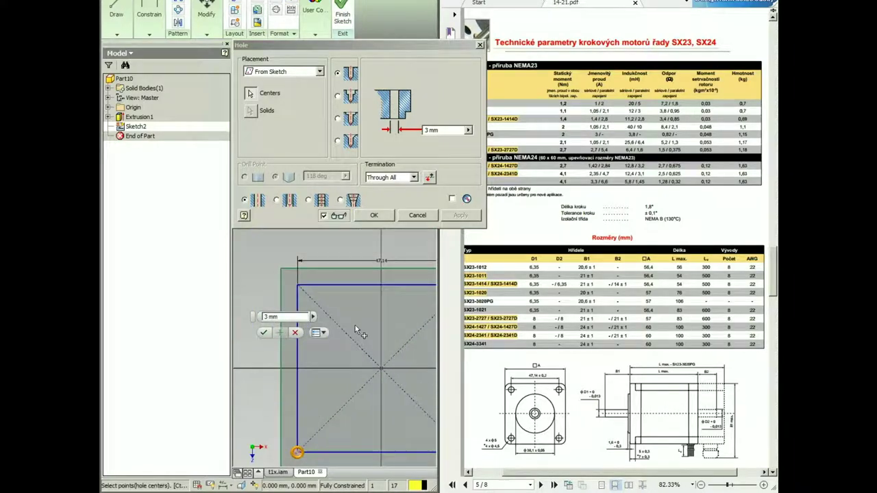
{"action": "left_click", "coordinate": [298, 285]}
{"action": "middle_click_drag", "start_coordinate": [384, 309], "coordinate": [283, 303]}
{"action": "left_click", "coordinate": [364, 279]}
{"action": "left_click_drag", "start_coordinate": [443, 130], "coordinate": [391, 157]}
{"action": "type", "text": "5"}
{"action": "key", "text": "Return"}
Sketch a rectangle on the block's top face, centred on one corner hole and reaching to the block's outer corner
{"action": "key", "text": "s"}
{"action": "left_click", "coordinate": [308, 184]}
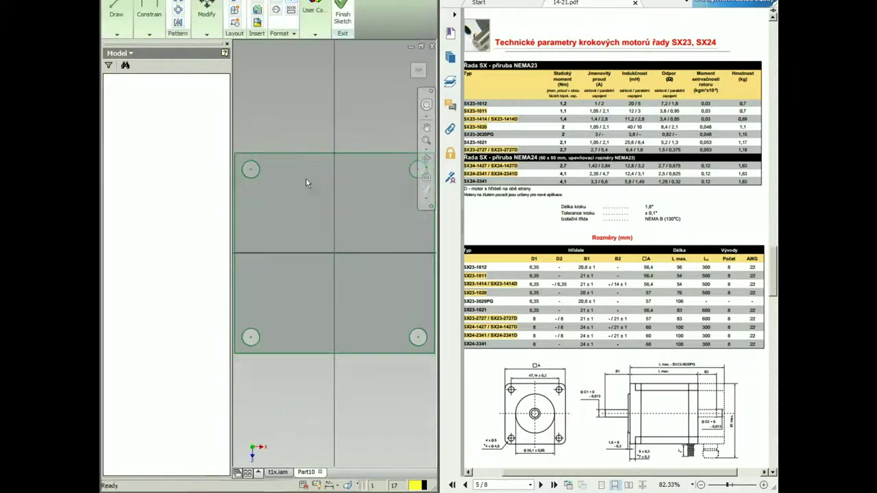
{"action": "left_click", "coordinate": [116, 19]}
{"action": "left_click", "coordinate": [155, 73]}
{"action": "left_click", "coordinate": [250, 170]}
{"action": "left_click", "coordinate": [235, 153]}
{"action": "key", "text": "F6"}
Cut the corner rectangle down along the block with Extrude, leaving the flange around the mounting hole
{"action": "key", "text": "e"}
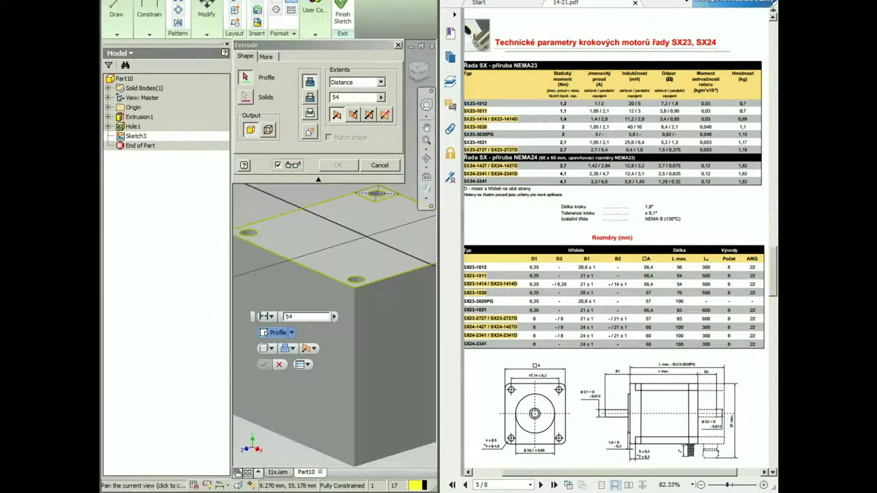
{"action": "scroll", "coordinate": [376, 195], "scroll_direction": "down", "scroll_amount": 3}
{"action": "left_click", "coordinate": [374, 219]}
{"action": "left_click", "coordinate": [310, 99]}
{"action": "left_click", "coordinate": [339, 165]}
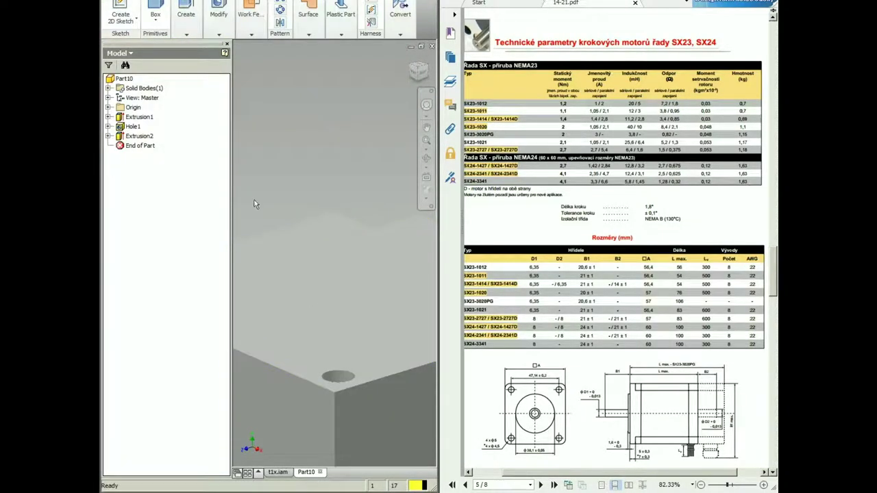
Pattern the corner cut circularly about the Y axis to all four corners of the block
{"action": "scroll", "coordinate": [329, 240], "scroll_direction": "up", "scroll_amount": 4}
{"action": "left_click", "coordinate": [279, 10]}
{"action": "left_click", "coordinate": [349, 235]}
{"action": "left_click", "coordinate": [278, 81]}
{"action": "left_click", "coordinate": [107, 107]}
{"action": "left_click", "coordinate": [143, 167]}
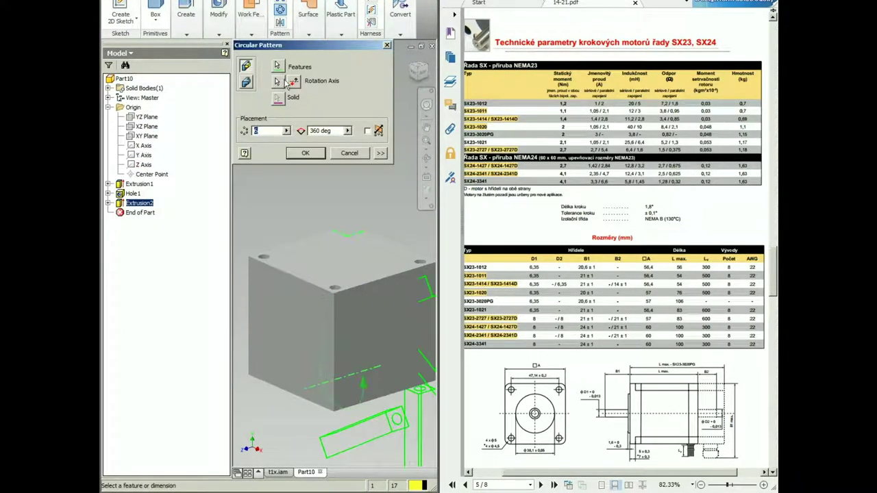
{"action": "left_click", "coordinate": [278, 82]}
{"action": "left_click", "coordinate": [143, 157]}
{"action": "key", "text": "Return"}
Sketch a centred 38.1 mm diameter circle on the flange face and extrude it 1.6 mm as the locating boss
{"action": "left_click", "coordinate": [354, 319]}
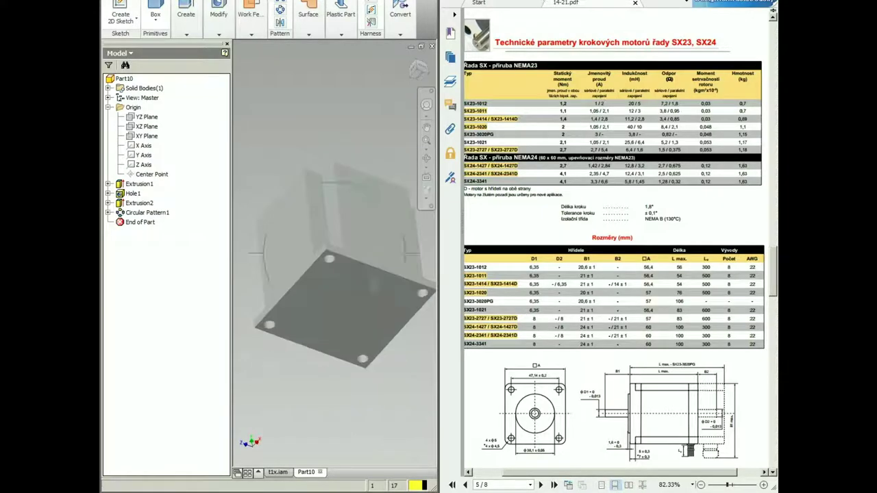
{"action": "key", "text": "c"}
{"action": "left_click", "coordinate": [335, 253]}
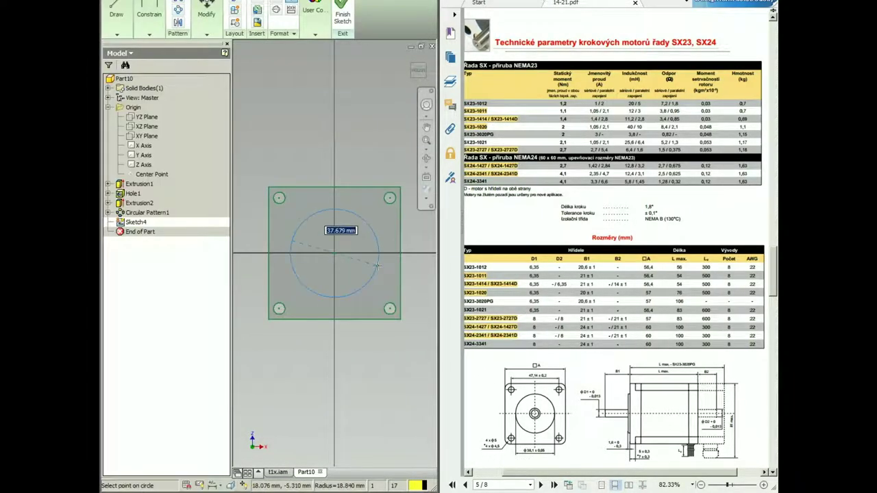
{"action": "type", "text": "38.1"}
{"action": "key", "text": "Return"}
{"action": "key", "text": "e"}
{"action": "left_click", "coordinate": [363, 301]}
{"action": "type", "text": "1.6"}
{"action": "key", "text": "Return"}
Sketch a centred 6.35 mm diameter circle on the locating boss and extrude it as the motor shaft
{"action": "left_click", "coordinate": [349, 321]}
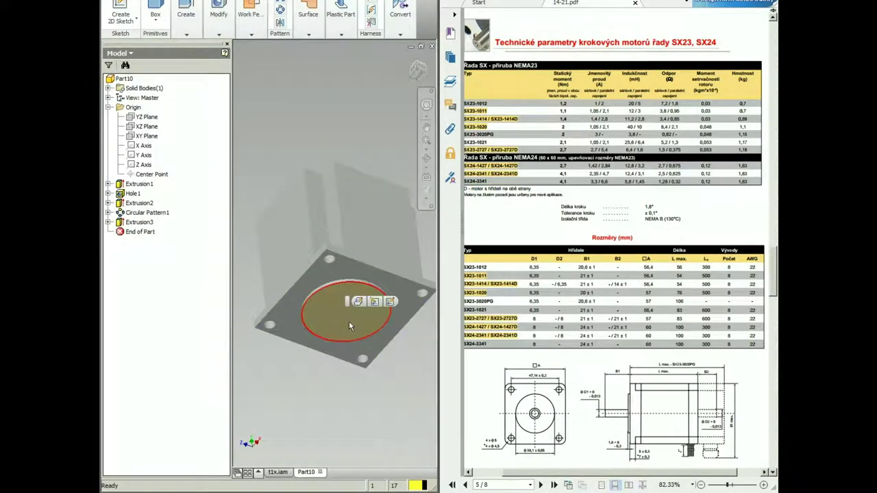
{"action": "key", "text": "s"}
{"action": "key", "text": "c"}
{"action": "left_click", "coordinate": [334, 254]}
{"action": "type", "text": "6"}
{"action": "key", "text": "Return"}
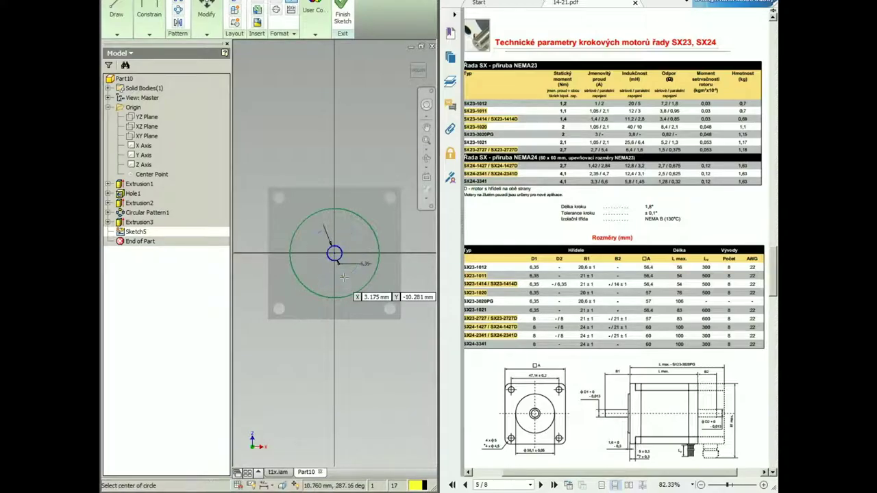
{"action": "key", "text": "e"}
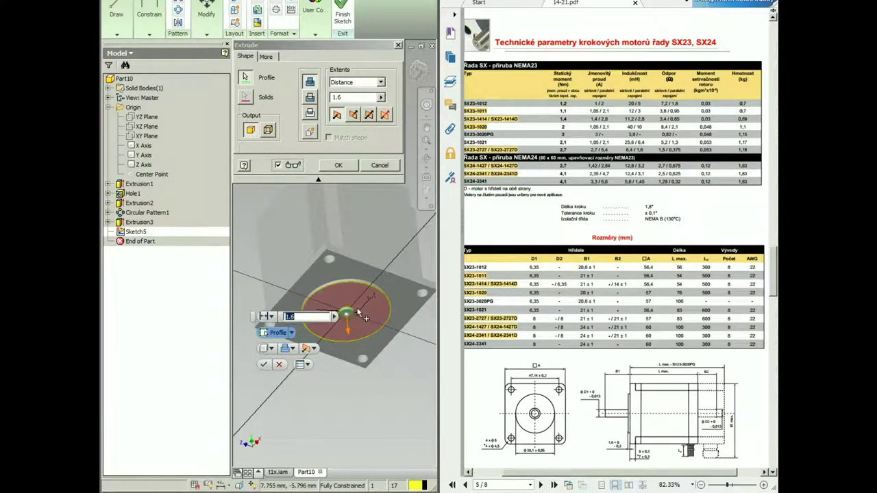
{"action": "key", "text": "Return"}
Start a 2 mm fillet on the front notch's three vertical edges and the near outer edge of the adjacent notch
{"action": "middle_click_drag", "start_coordinate": [374, 281], "coordinate": [336, 308], "text": "shift"}
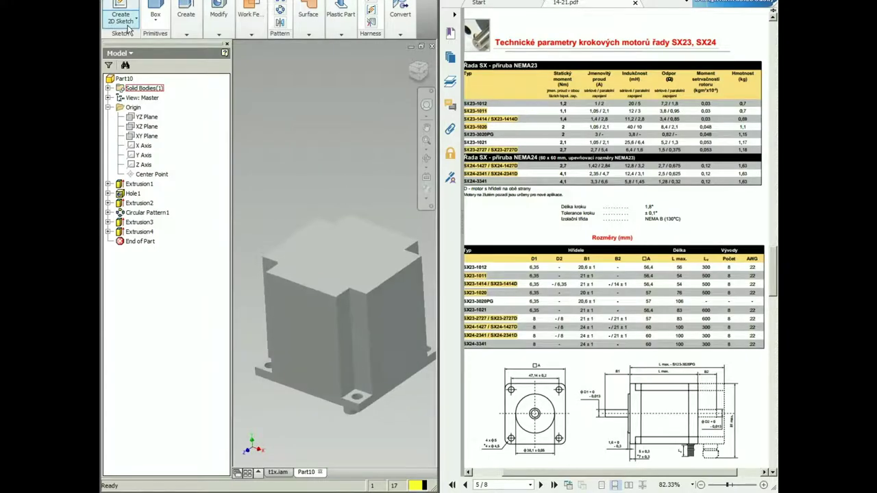
{"action": "double_click", "coordinate": [134, 1]}
{"action": "left_click", "coordinate": [319, 11]}
{"action": "left_click", "coordinate": [510, 368]}
{"action": "left_click", "coordinate": [319, 10]}
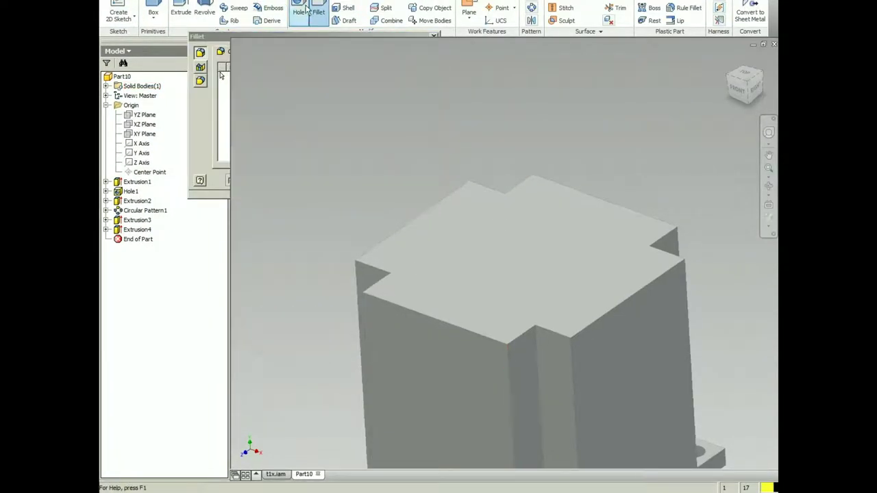
{"action": "left_click", "coordinate": [510, 366]}
{"action": "left_click", "coordinate": [540, 365]}
{"action": "left_click", "coordinate": [571, 361]}
{"action": "left_click", "coordinate": [675, 291]}
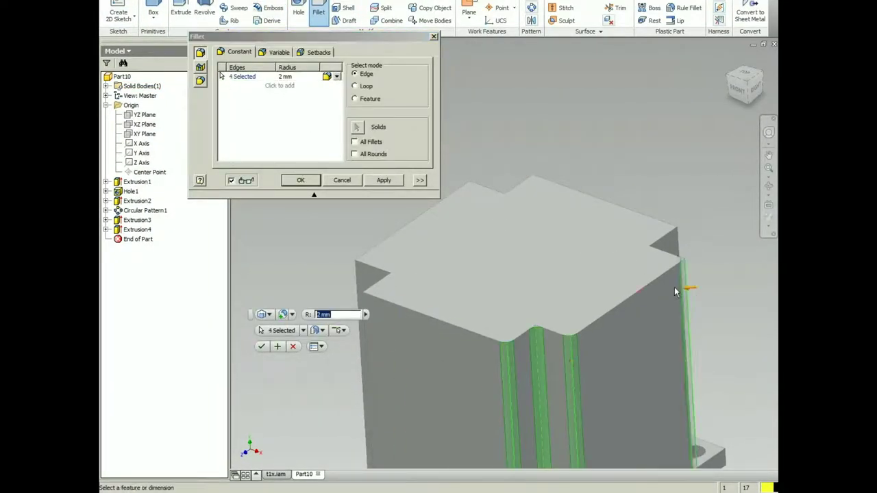
Add the remaining vertical edges of the other three corner notches and apply the 2 mm fillet
{"action": "left_click", "coordinate": [222, 82]}
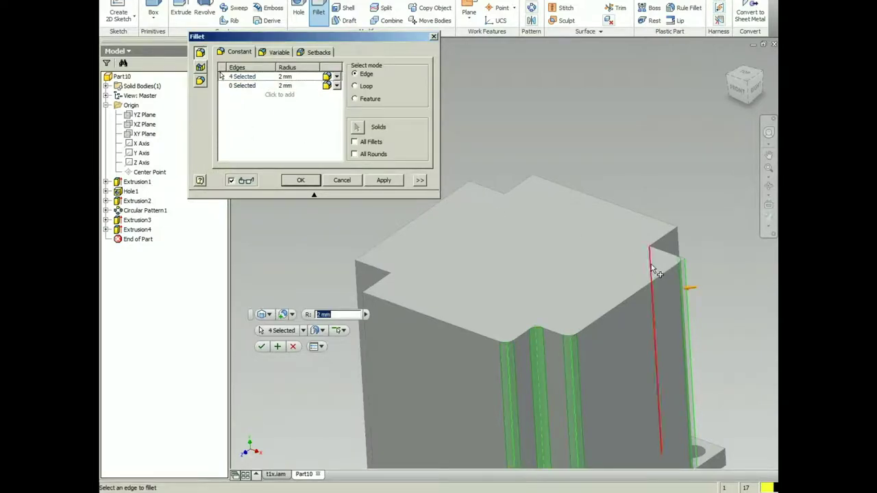
{"action": "left_click", "coordinate": [651, 264]}
{"action": "left_click", "coordinate": [677, 240]}
{"action": "left_click", "coordinate": [537, 193]}
{"action": "left_click", "coordinate": [506, 207]}
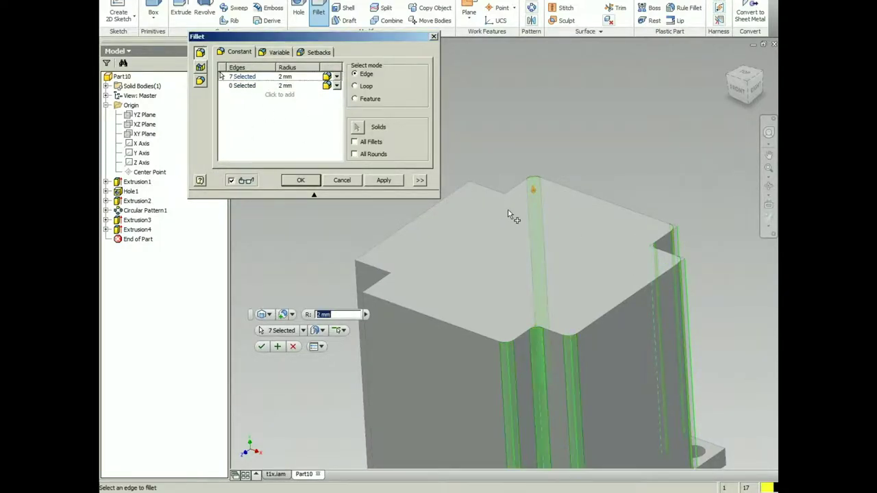
{"action": "left_click", "coordinate": [472, 195]}
{"action": "left_click", "coordinate": [358, 276]}
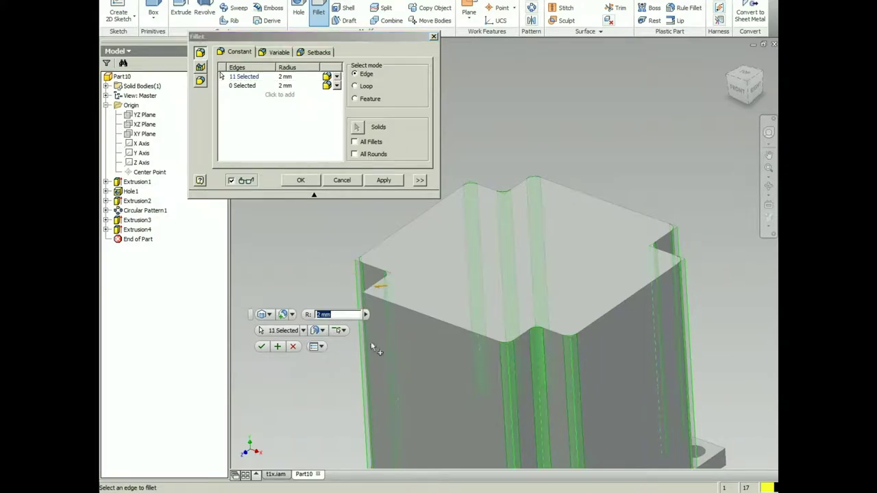
{"action": "left_click", "coordinate": [300, 180]}
{"action": "scroll", "coordinate": [292, 194], "scroll_direction": "down", "scroll_amount": 3}
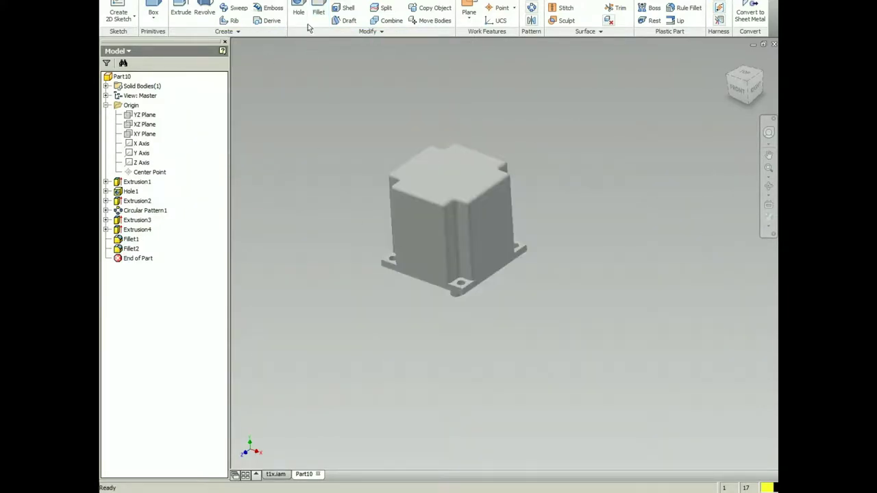
Fillet the four vertical outer corner edges of the motor's mounting flange with a 2 mm radius
{"action": "left_click", "coordinate": [318, 12]}
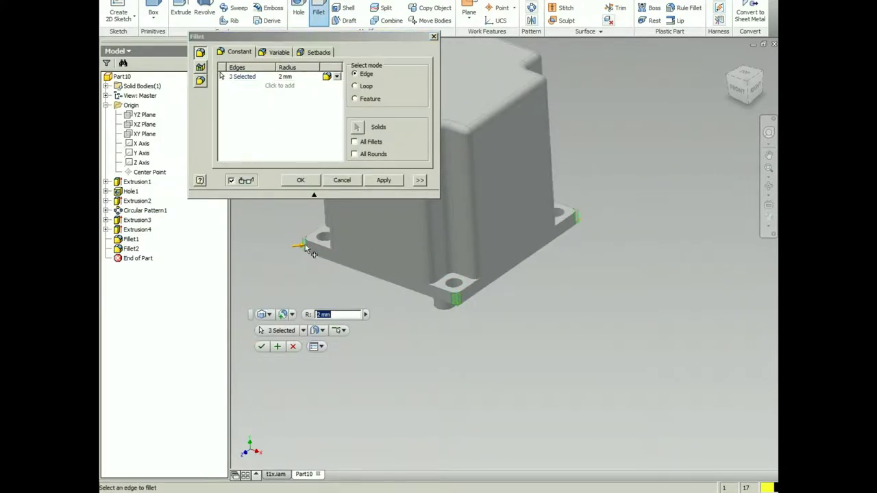
{"action": "middle_click_drag", "start_coordinate": [306, 248], "coordinate": [489, 123]}
{"action": "left_click", "coordinate": [488, 109]}
{"action": "left_click", "coordinate": [384, 180]}
{"action": "middle_click_drag", "start_coordinate": [569, 231], "coordinate": [484, 249]}
{"action": "middle_click_drag", "start_coordinate": [485, 249], "coordinate": [525, 148], "text": "shift"}
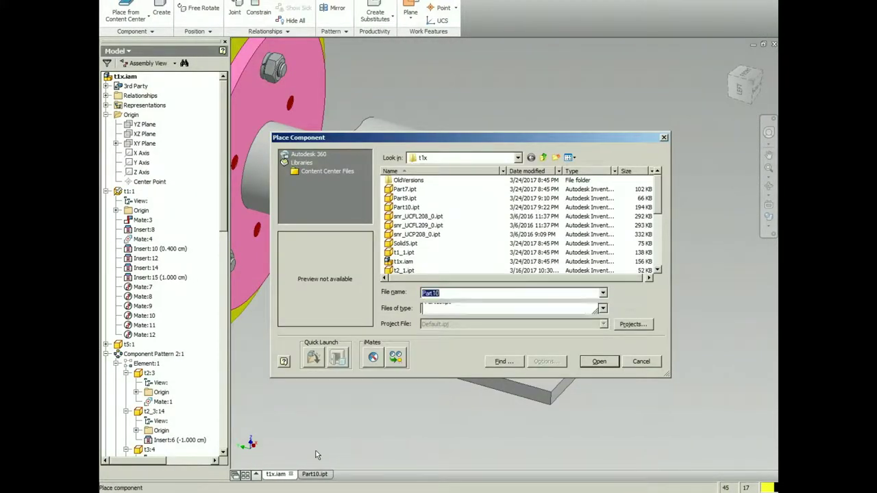
Place the motor Part10.ipt in the t1x.iam assembly and mate its shaft axis with the hollow shaft's axis
{"action": "left_click", "coordinate": [599, 361]}
{"action": "key", "text": "c"}
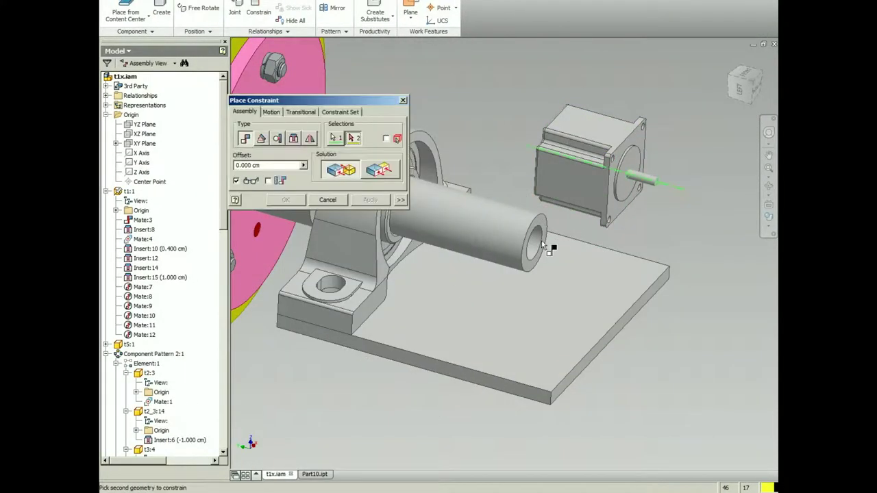
{"action": "scroll", "coordinate": [425, 250], "scroll_direction": "up", "scroll_amount": 3}
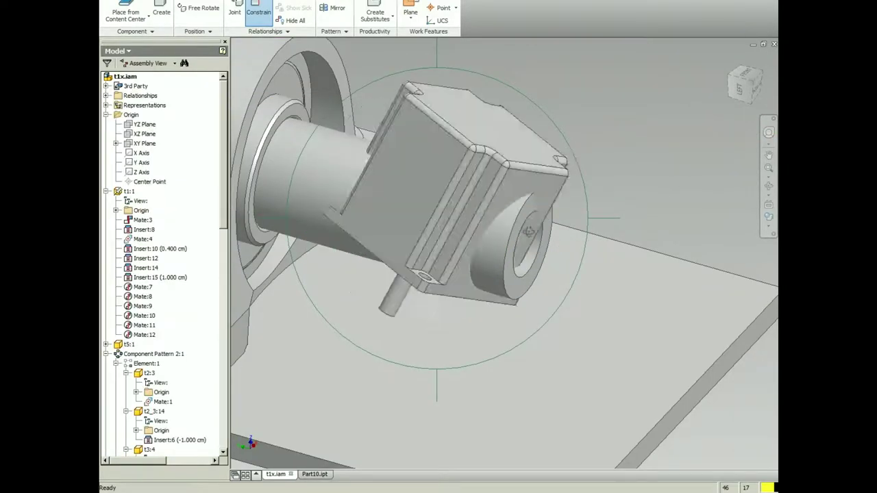
Move the motor clear of the hollow shaft so its drive shaft faces the shaft's open end
{"action": "left_click_drag", "start_coordinate": [530, 231], "coordinate": [621, 266]}
{"action": "key", "text": "Escape"}
{"action": "left_click_drag", "start_coordinate": [497, 237], "coordinate": [724, 318]}
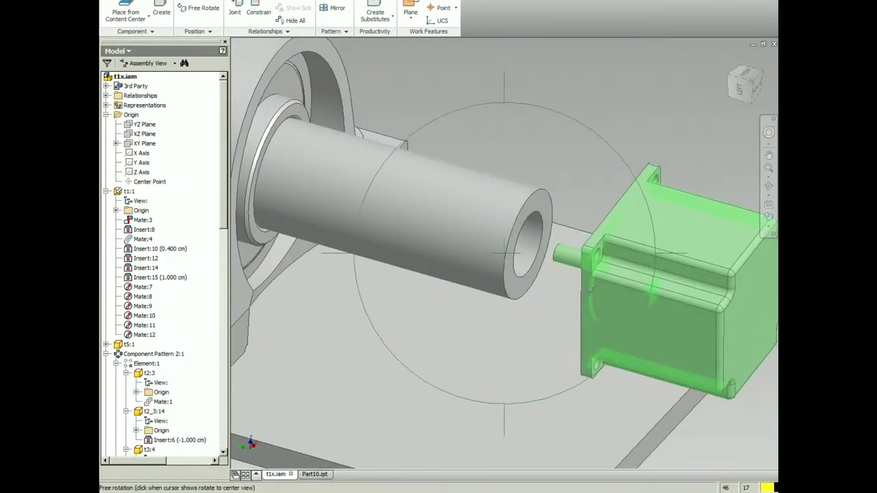
{"action": "middle_click_drag", "start_coordinate": [511, 302], "coordinate": [558, 252], "text": "shift"}
{"action": "scroll", "coordinate": [550, 206], "scroll_direction": "down", "scroll_amount": 3}
{"action": "scroll", "coordinate": [529, 257], "scroll_direction": "down", "scroll_amount": 3}
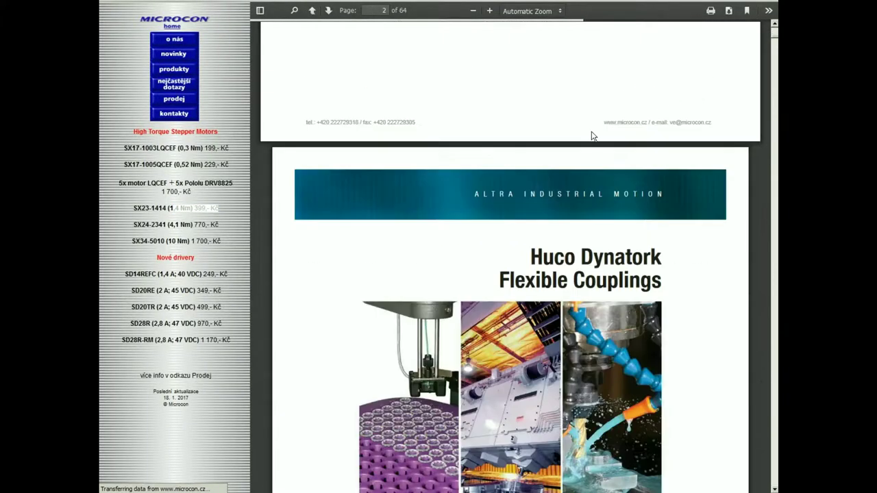
Examine the Huco Dynatork flexible couplings catalogue and the aluminium tube sizes on ehlinik.cz
{"action": "scroll", "coordinate": [583, 153], "scroll_direction": "down", "scroll_amount": 20}
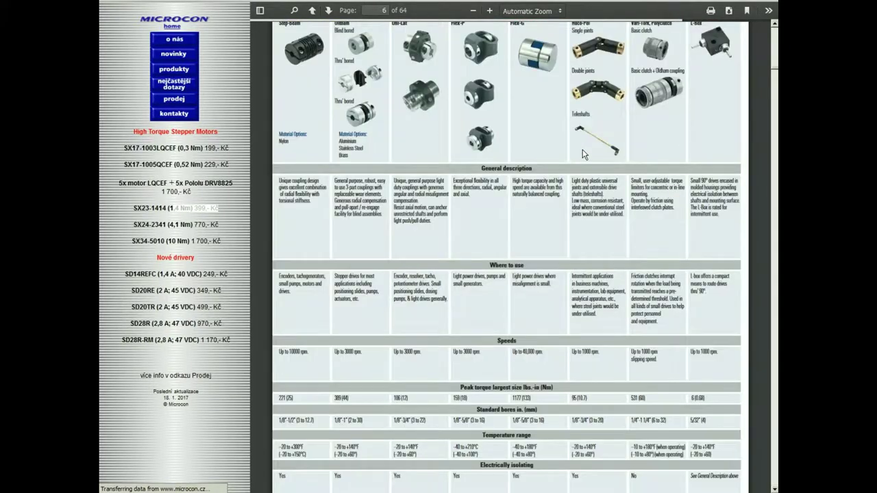
{"action": "scroll", "coordinate": [583, 154], "scroll_direction": "down", "scroll_amount": 5}
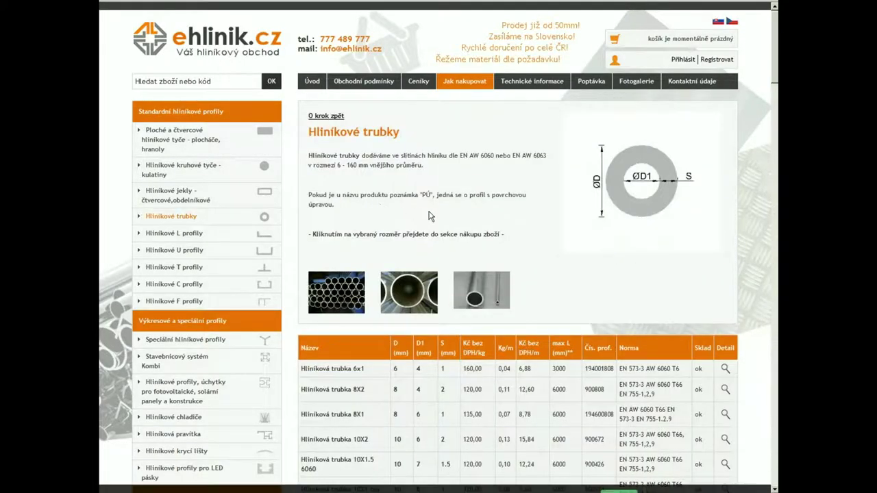
{"action": "scroll", "coordinate": [430, 215], "scroll_direction": "down", "scroll_amount": 4}
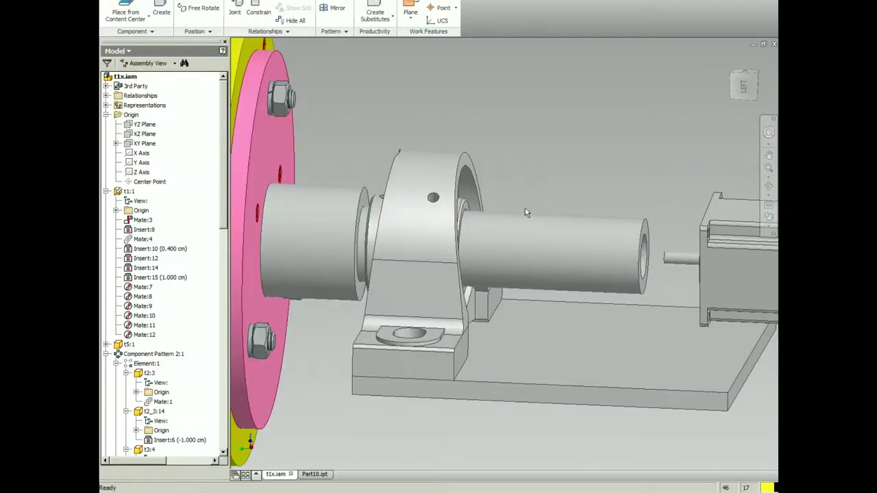
Delete the hollow shaft from the assembly, saving its session edits to Solid5.ipt
{"action": "scroll", "coordinate": [525, 208], "scroll_direction": "down", "scroll_amount": 5}
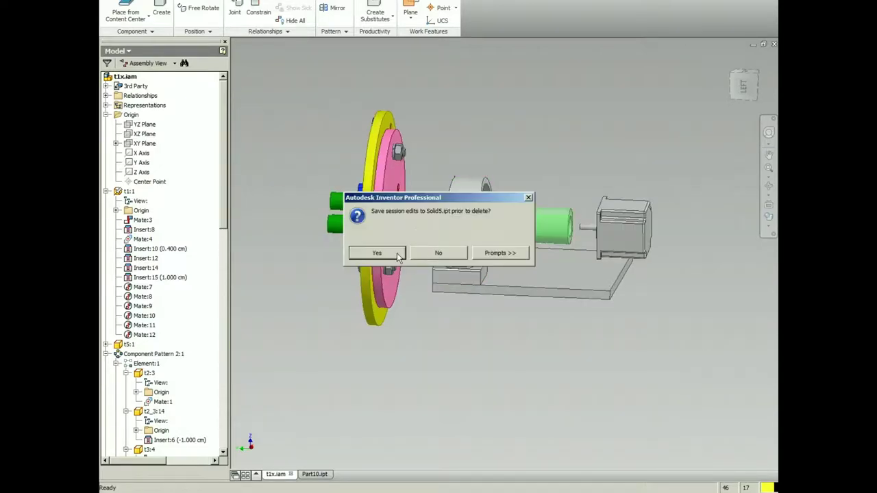
{"action": "key", "text": "Return"}
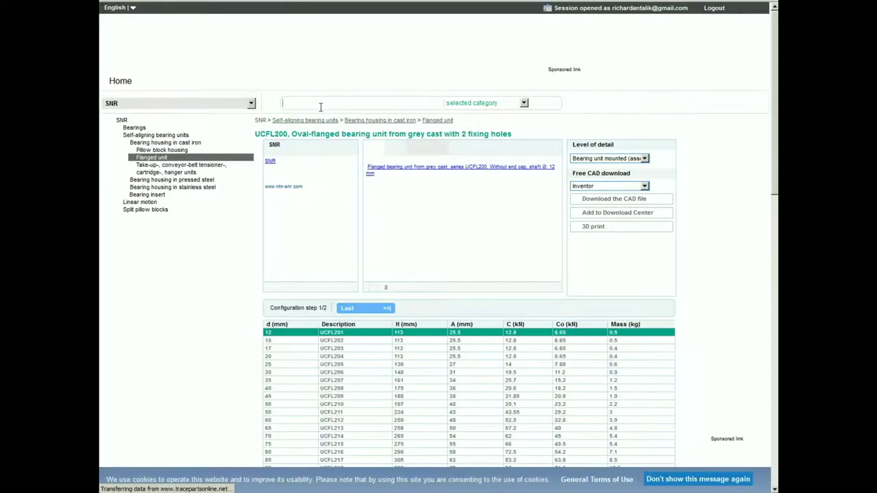
Search the SNR flanged unit category on TraceParts for ucp 208, then broaden the search to ucp
{"action": "type", "text": "ucp 208"}
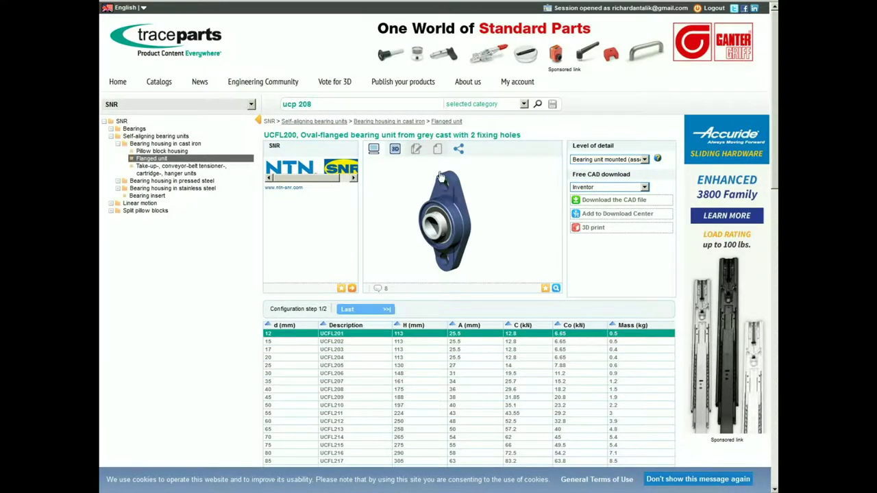
{"action": "key", "text": "Return"}
{"action": "left_click", "coordinate": [318, 106]}
{"action": "key", "text": "BackSpace"}
{"action": "key", "text": "BackSpace"}
{"action": "key", "text": "BackSpace"}
{"action": "key", "text": "BackSpace"}
{"action": "key", "text": "Return"}
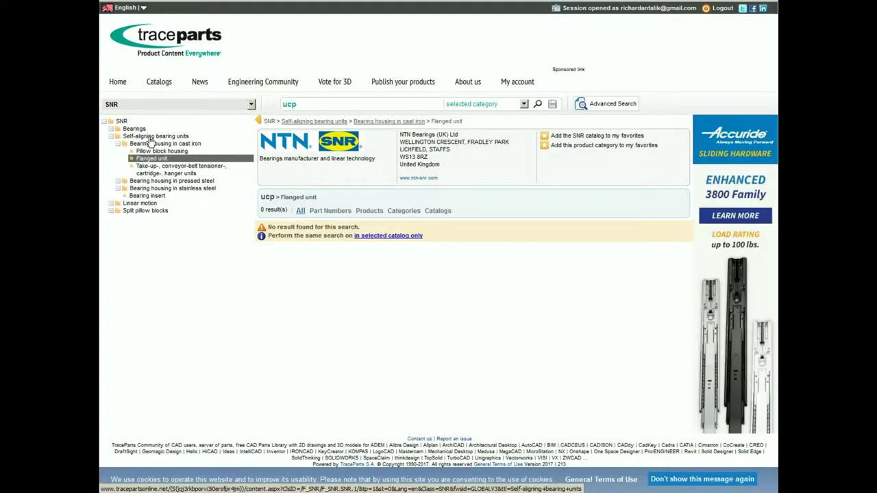
Search the SNR cast iron bearing housings for ucp 208 and download the UCP204 bearing unit's CAD file
{"action": "left_click", "coordinate": [149, 143]}
{"action": "left_click", "coordinate": [308, 104]}
{"action": "type", "text": "ucp"}
{"action": "left_click", "coordinate": [325, 116]}
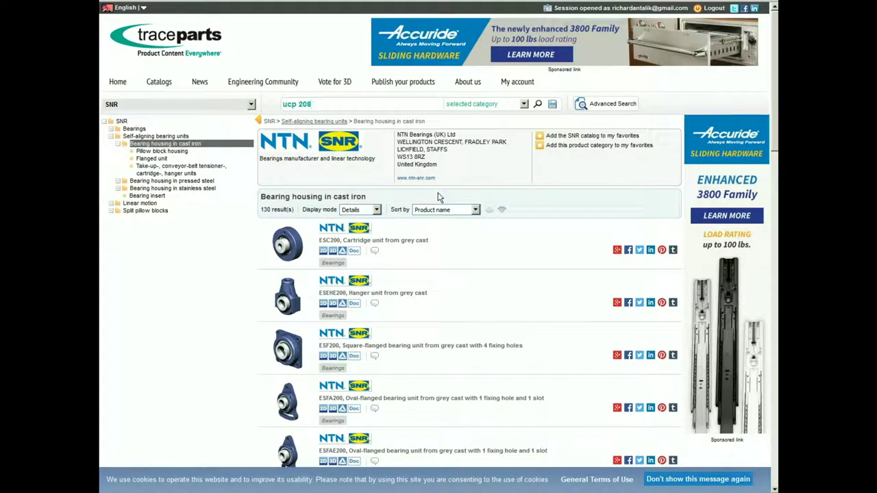
{"action": "left_click", "coordinate": [591, 199]}
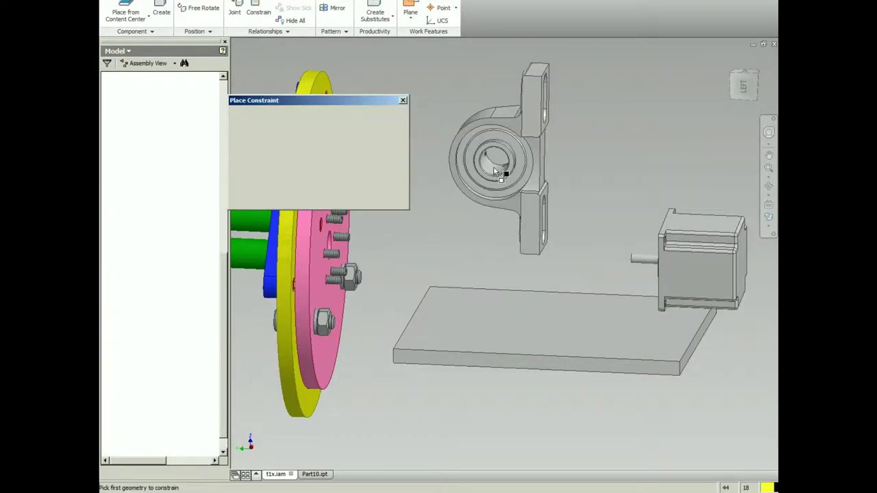
Constrain the UCP204 bearing so it stands upright on the plate, facing the motor shaft
{"action": "right_click", "coordinate": [346, 253]}
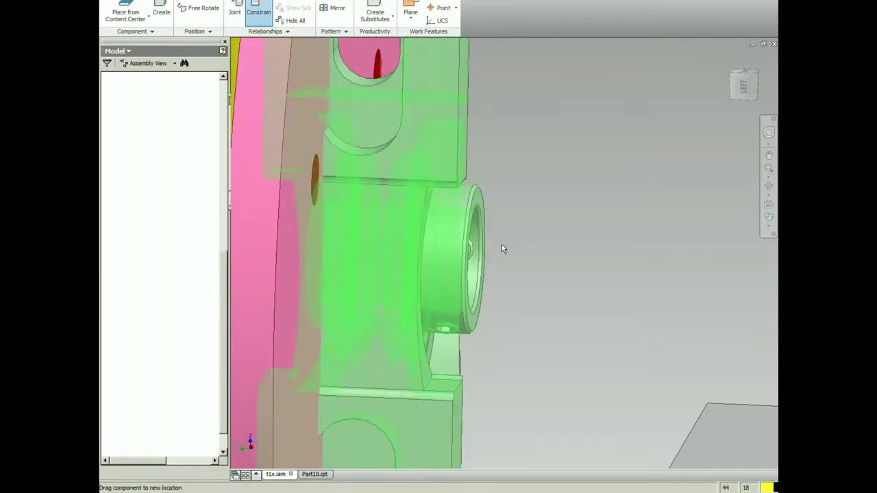
{"action": "right_click", "coordinate": [514, 244]}
{"action": "left_click", "coordinate": [491, 263]}
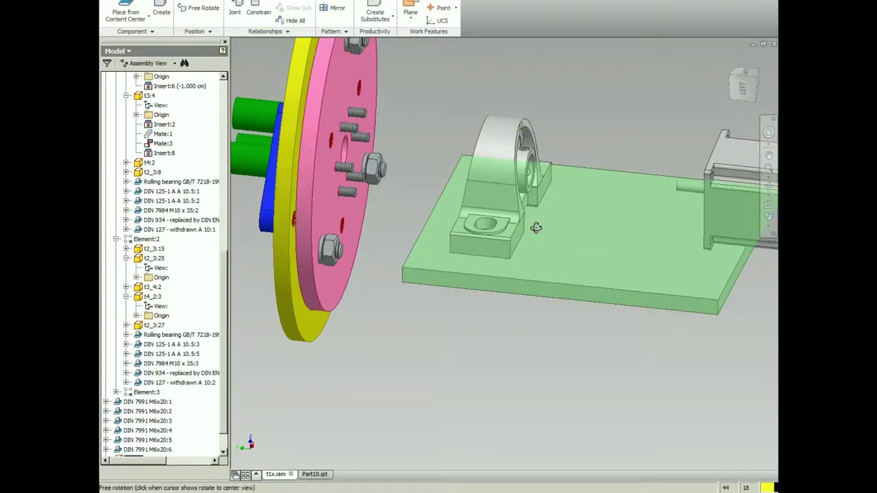
{"action": "middle_click_drag", "start_coordinate": [533, 229], "coordinate": [504, 182], "text": "shift"}
Place the flange hub Part7.ipt and the shaft Solid5.ipt in the assembly and constrain the shaft
{"action": "key", "text": "p"}
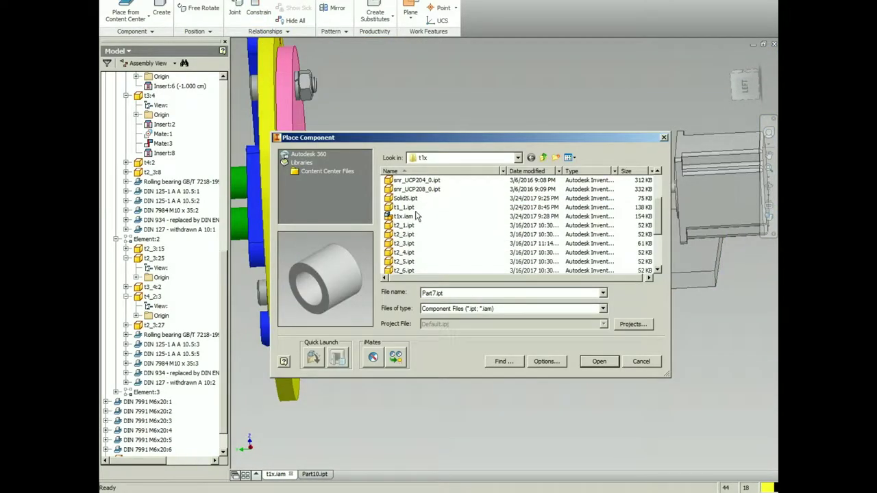
{"action": "key", "text": "Return"}
{"action": "key", "text": "c"}
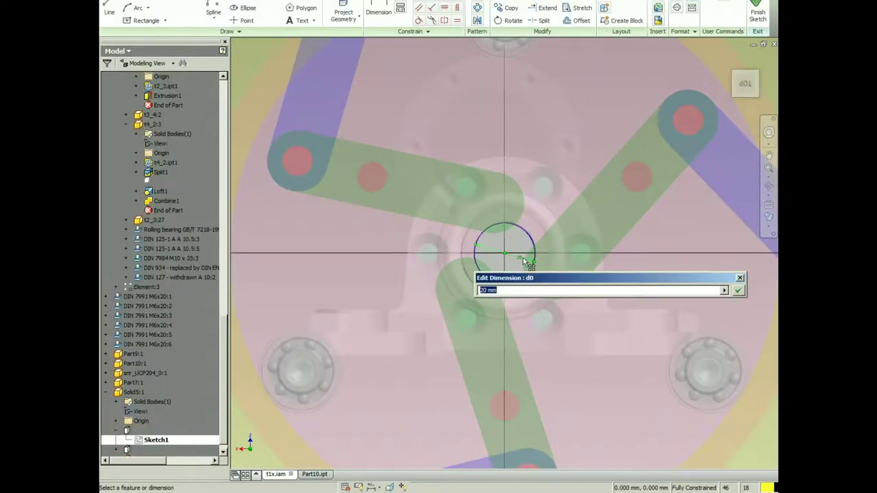
Make the Solid5 shaft a 20 mm rod with a 6.4 mm bore and mate the Part7 hub to the pink disc
{"action": "type", "text": "6.4"}
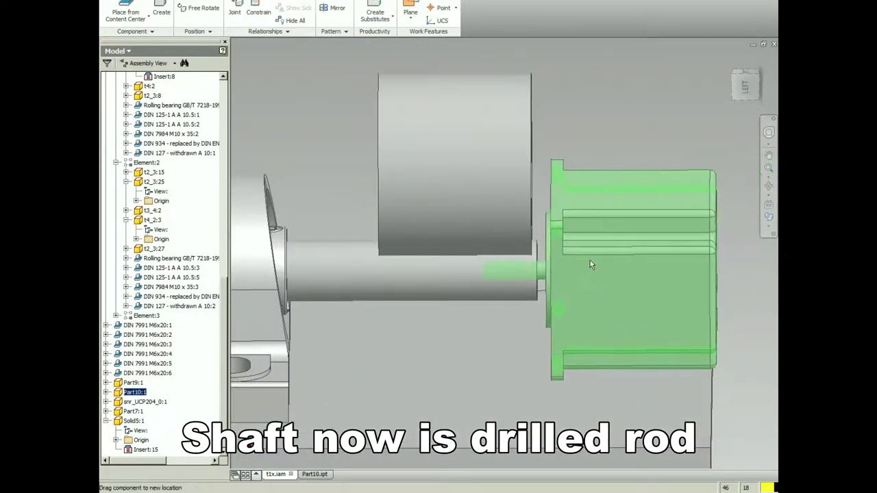
{"action": "key", "text": "c"}
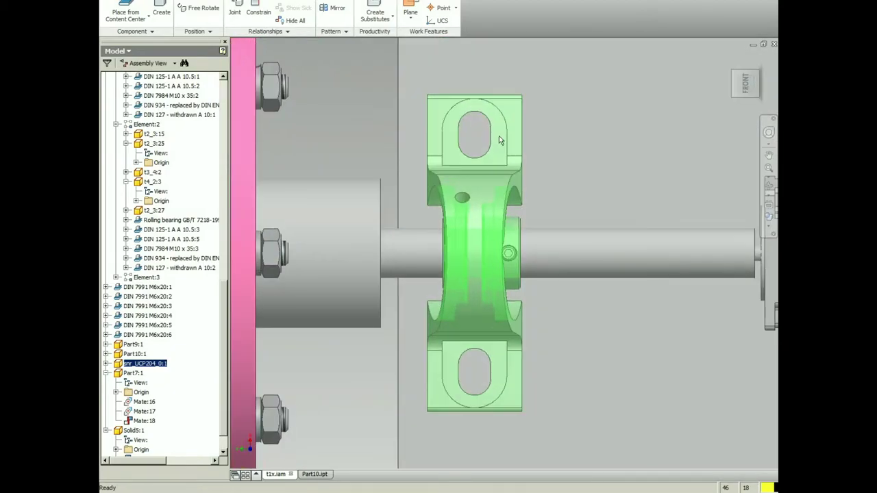
Measure the bearing's mounting slots and create two full-depth M10x1.5 threaded holes through the plate at the matching sketch points
{"action": "key", "text": "m"}
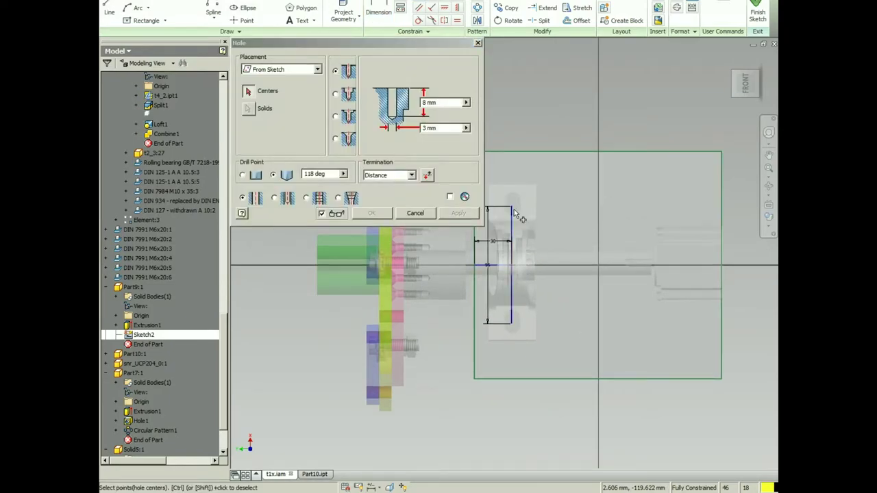
{"action": "left_click", "coordinate": [307, 198]}
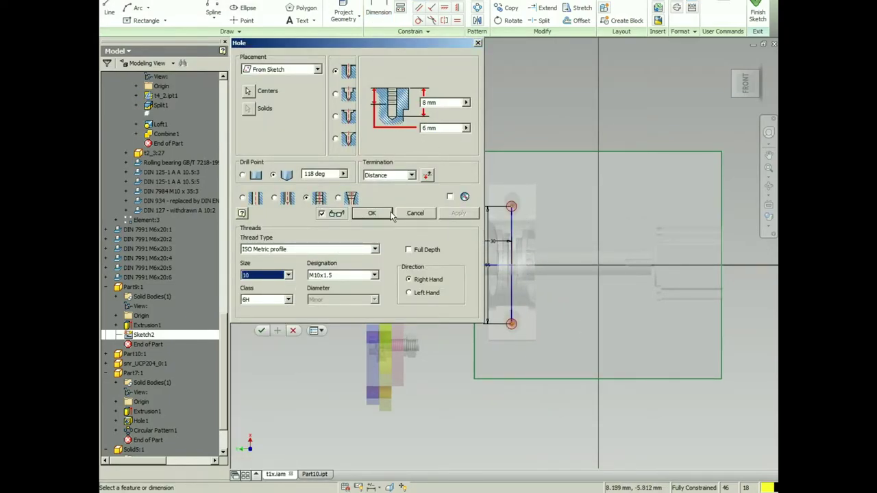
{"action": "left_click", "coordinate": [413, 249]}
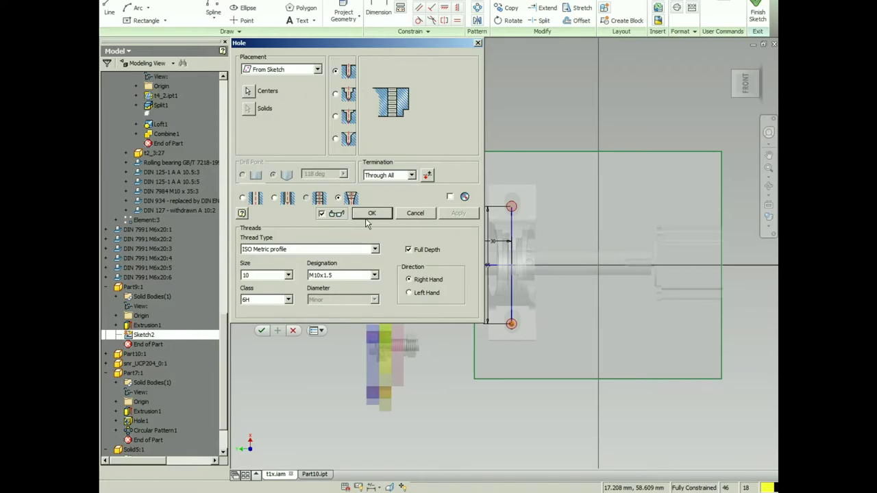
{"action": "left_click", "coordinate": [371, 213]}
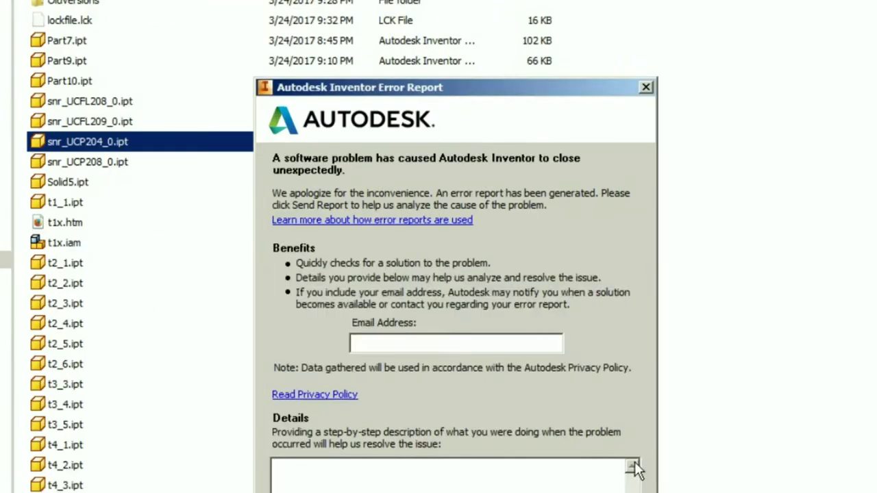